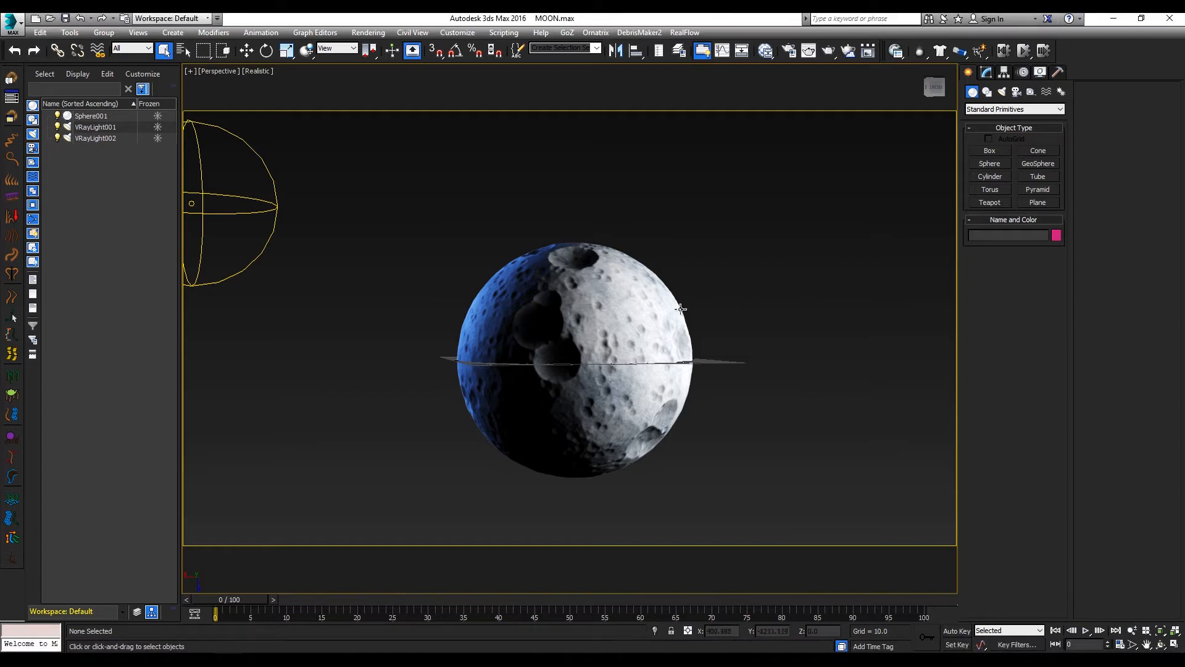
- Examine the finished cratered moon from several angles, including its modifier stack and the lights around it
{"action": "middle_click_drag", "start_coordinate": [779, 321], "coordinate": [829, 322]}
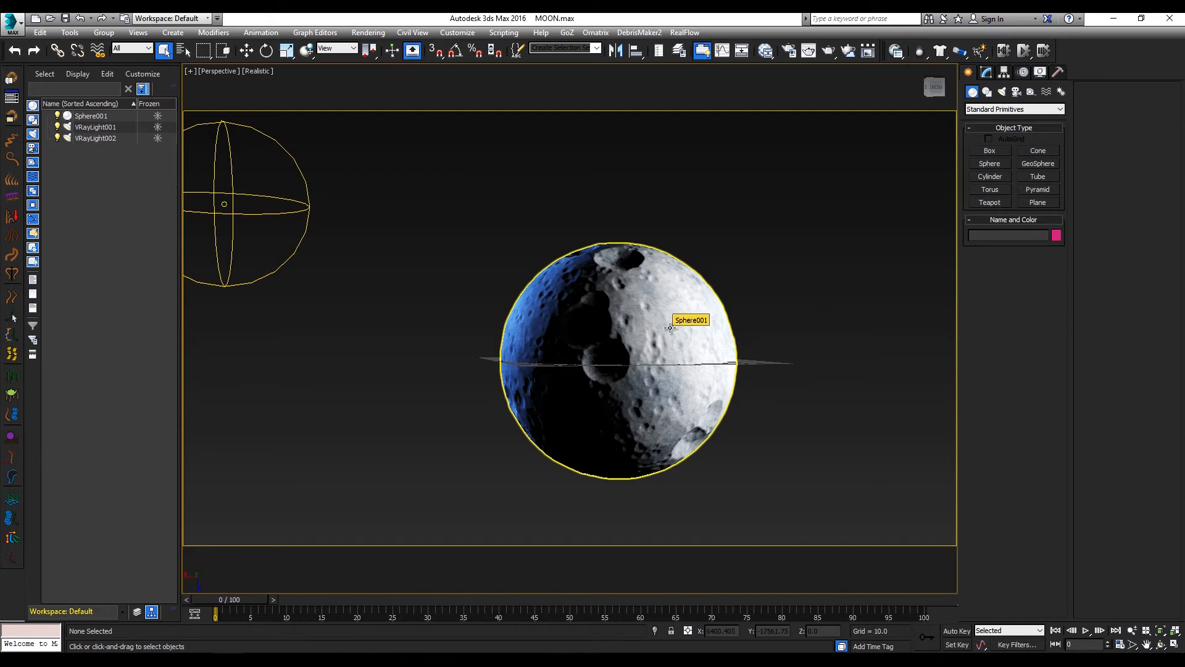
{"action": "left_click", "coordinate": [670, 327]}
{"action": "middle_click_drag", "start_coordinate": [788, 312], "coordinate": [820, 309], "text": "alt"}
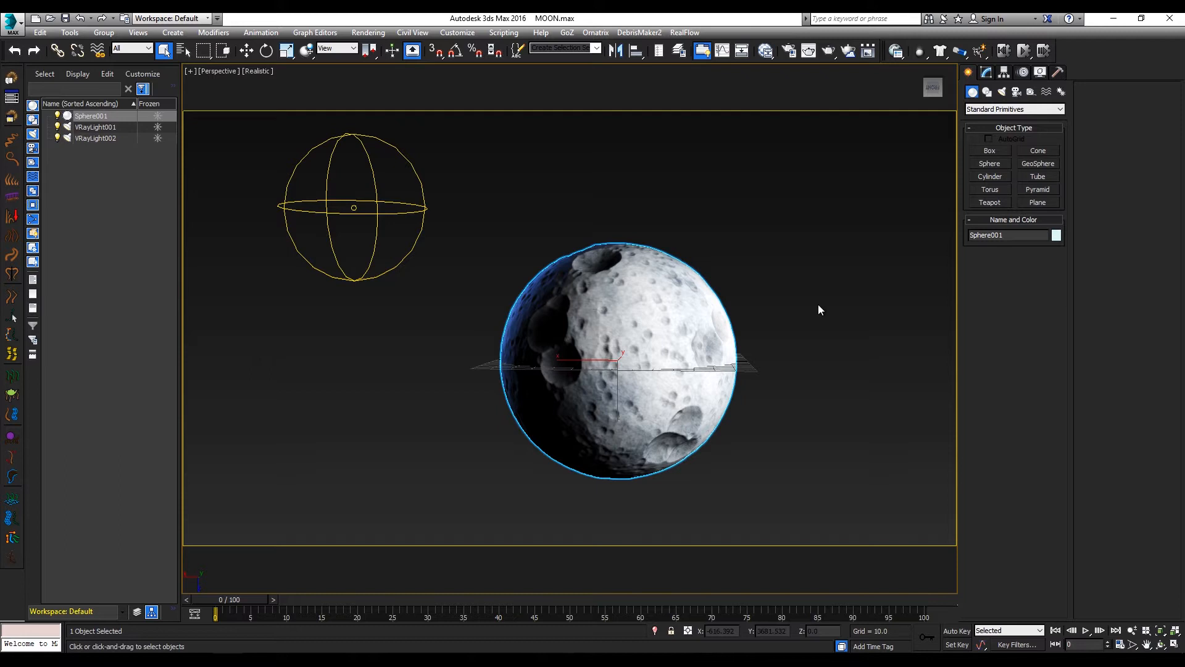
{"action": "left_click", "coordinate": [986, 72]}
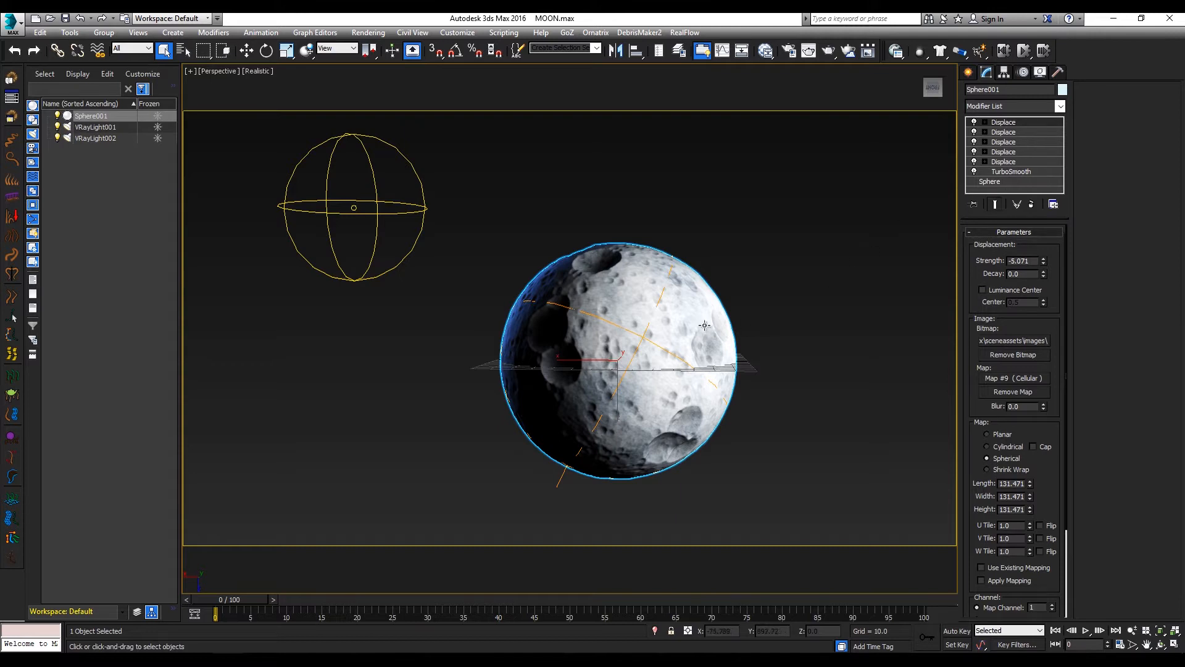
{"action": "middle_click_drag", "start_coordinate": [738, 328], "coordinate": [671, 332], "text": "alt"}
{"action": "scroll", "coordinate": [685, 332], "scroll_direction": "down", "scroll_amount": 4}
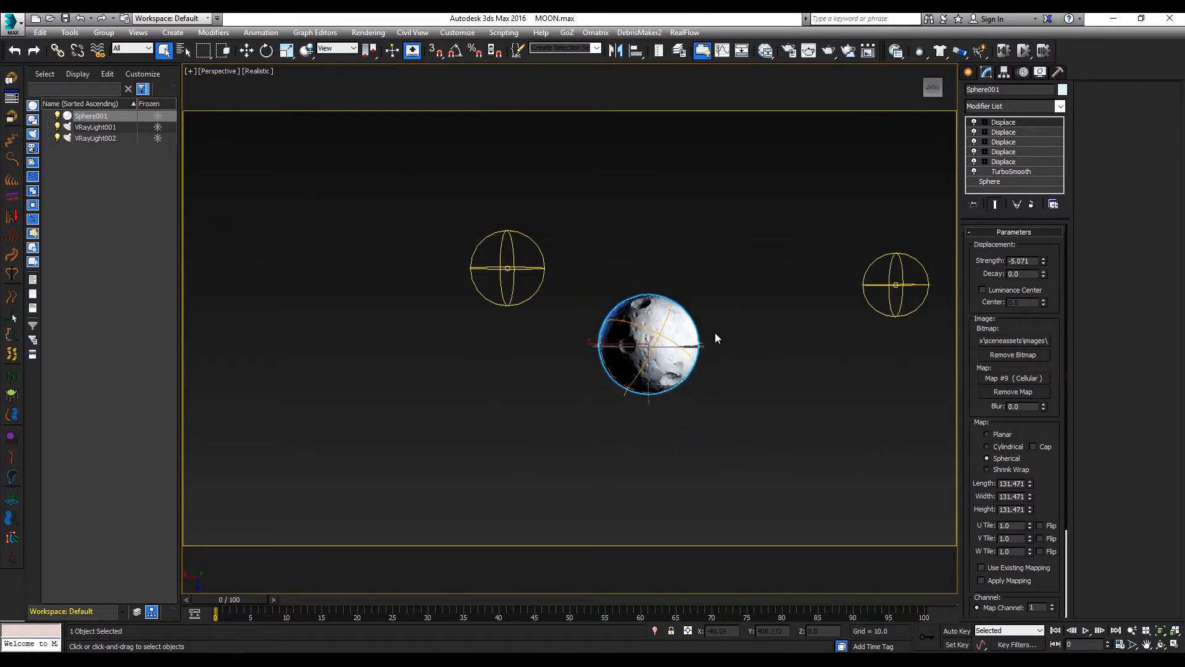
{"action": "left_click", "coordinate": [900, 285]}
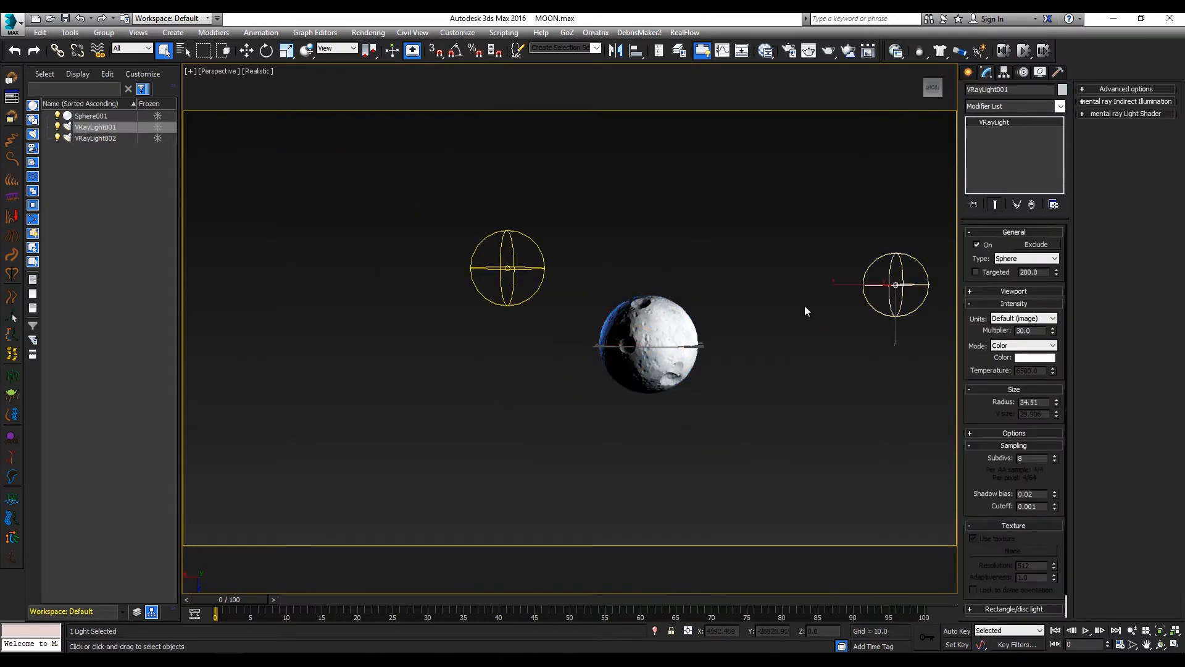
{"action": "scroll", "coordinate": [708, 343], "scroll_direction": "up", "scroll_amount": 4}
{"action": "middle_click_drag", "start_coordinate": [702, 345], "coordinate": [702, 349], "text": "alt"}
{"action": "scroll", "coordinate": [704, 349], "scroll_direction": "down", "scroll_amount": 4}
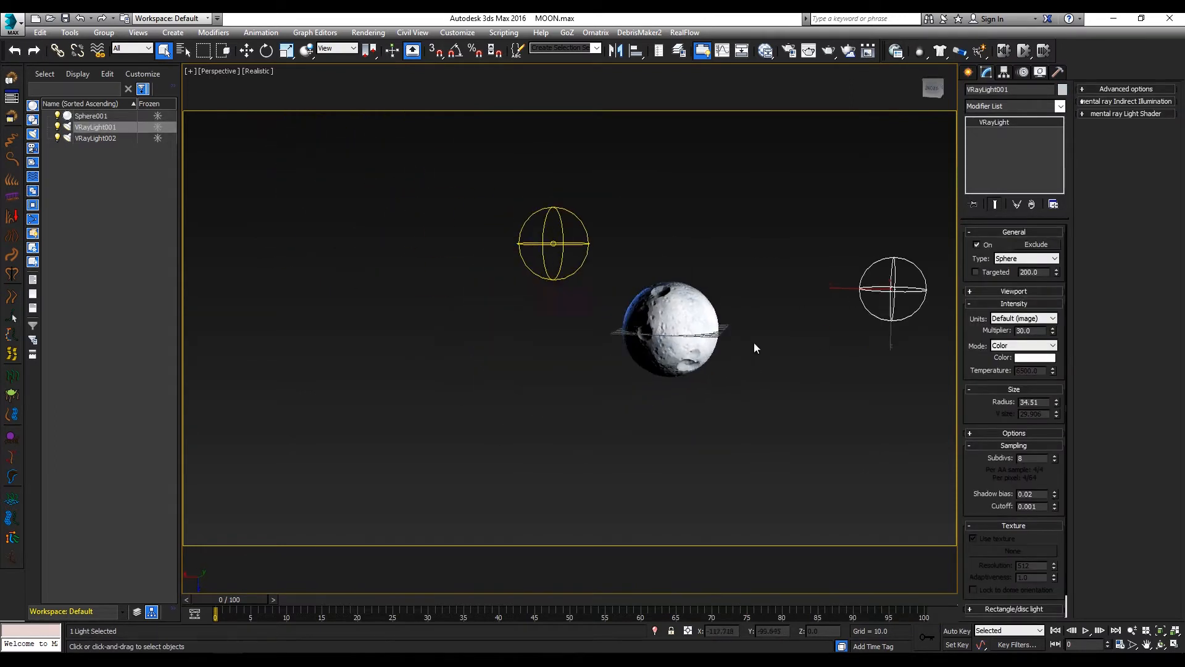
- Hide the finished moon sphere and both VRay lights in the scene
{"action": "left_click", "coordinate": [55, 125]}
{"action": "left_click", "coordinate": [57, 115]}
{"action": "left_click", "coordinate": [57, 137]}
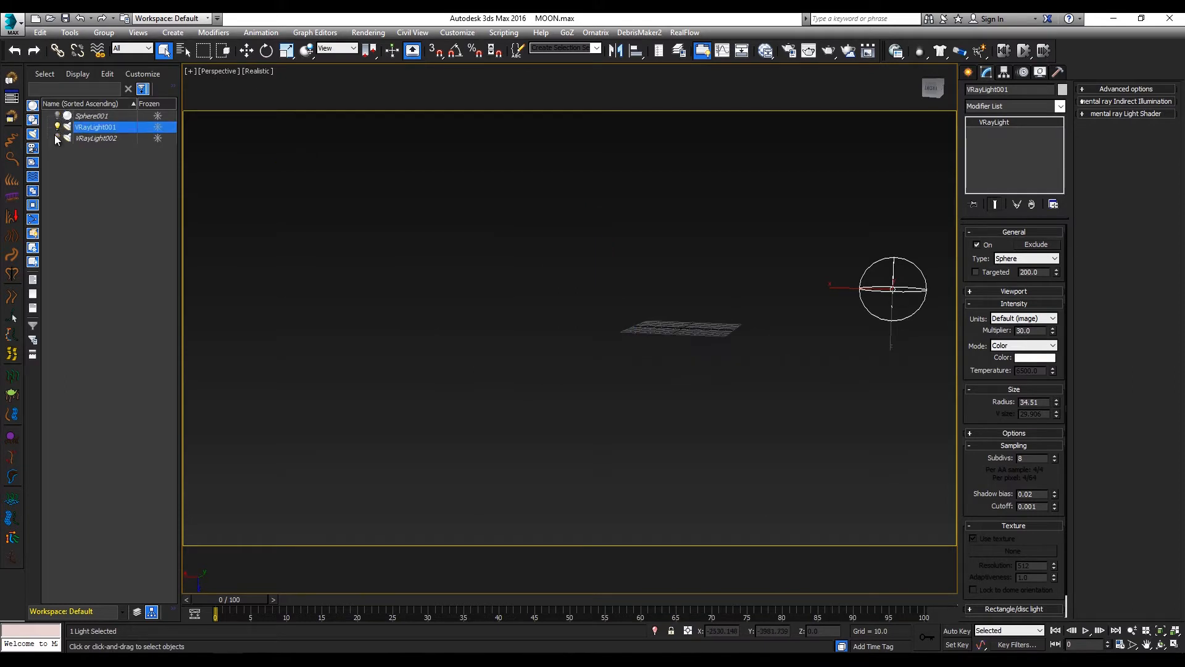
{"action": "left_click", "coordinate": [57, 115]}
{"action": "left_click", "coordinate": [57, 115]}
{"action": "left_click", "coordinate": [57, 127]}
{"action": "middle_click_drag", "start_coordinate": [712, 314], "coordinate": [716, 321], "text": "alt"}
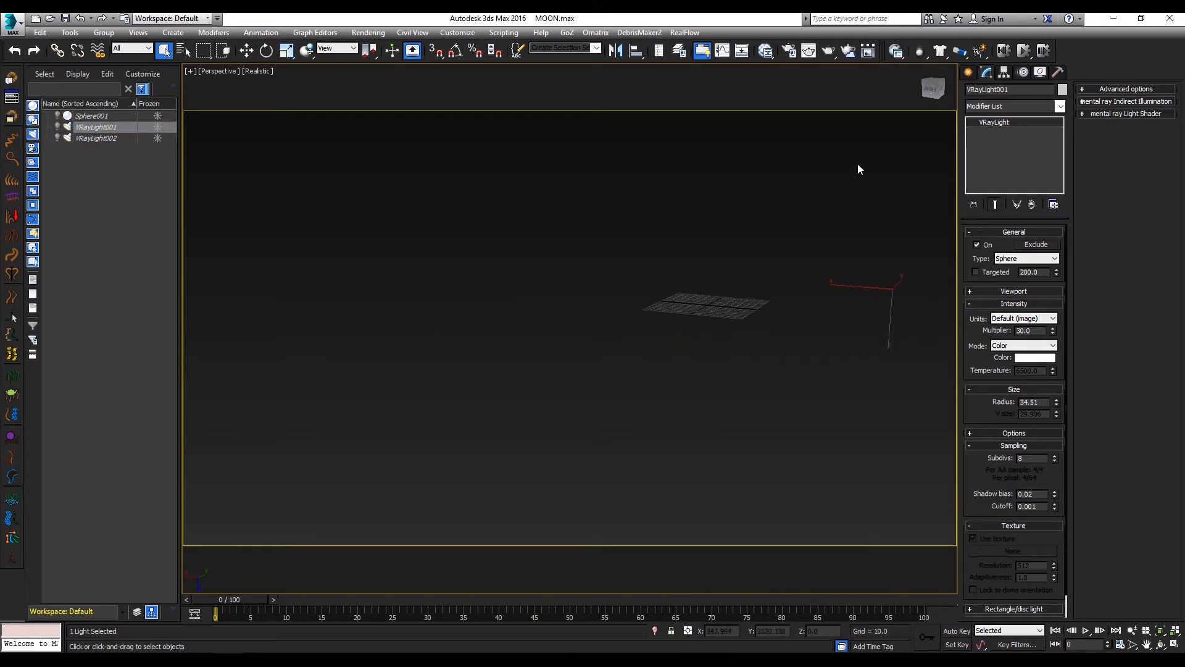
- Create a new sphere with a radius of about 62 at the centre of the grid
{"action": "left_click", "coordinate": [924, 73]}
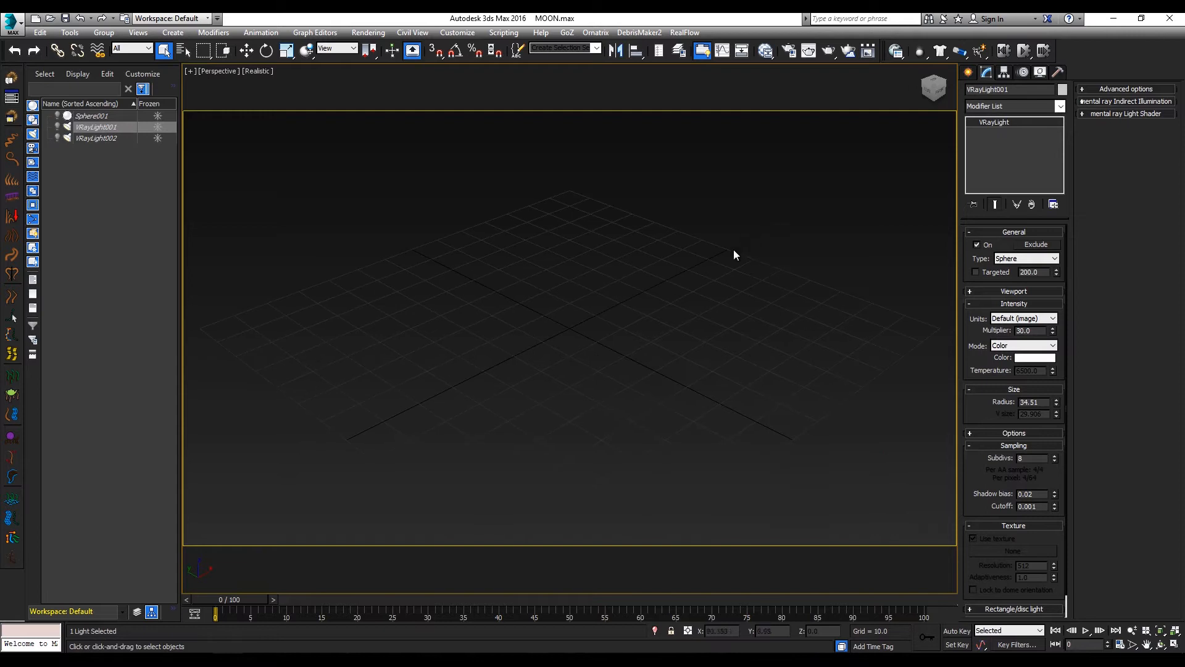
{"action": "middle_click_drag", "start_coordinate": [734, 249], "coordinate": [733, 299]}
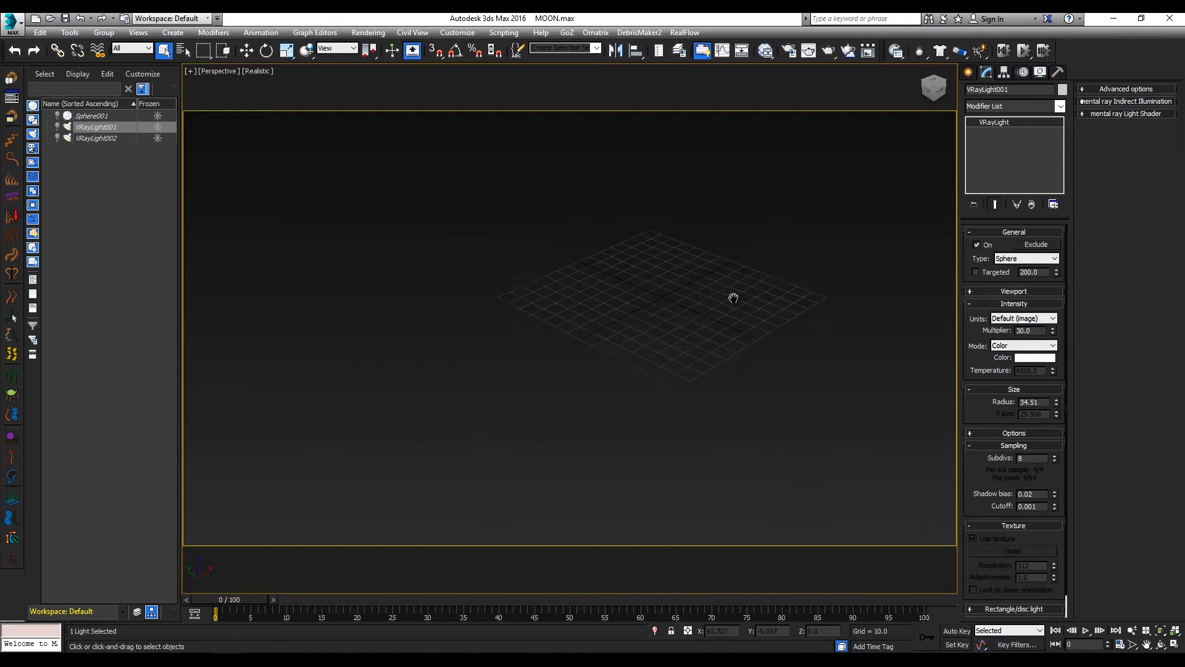
{"action": "left_click", "coordinate": [968, 73]}
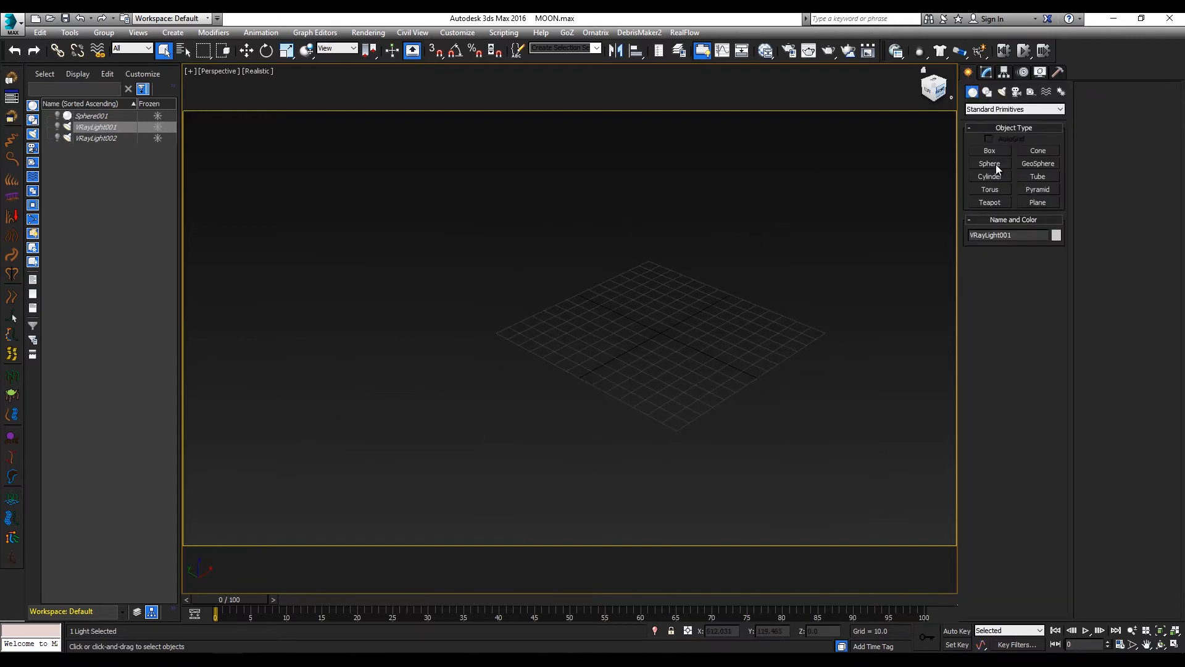
{"action": "left_click", "coordinate": [990, 163]}
{"action": "left_click_drag", "start_coordinate": [659, 330], "coordinate": [741, 308]}
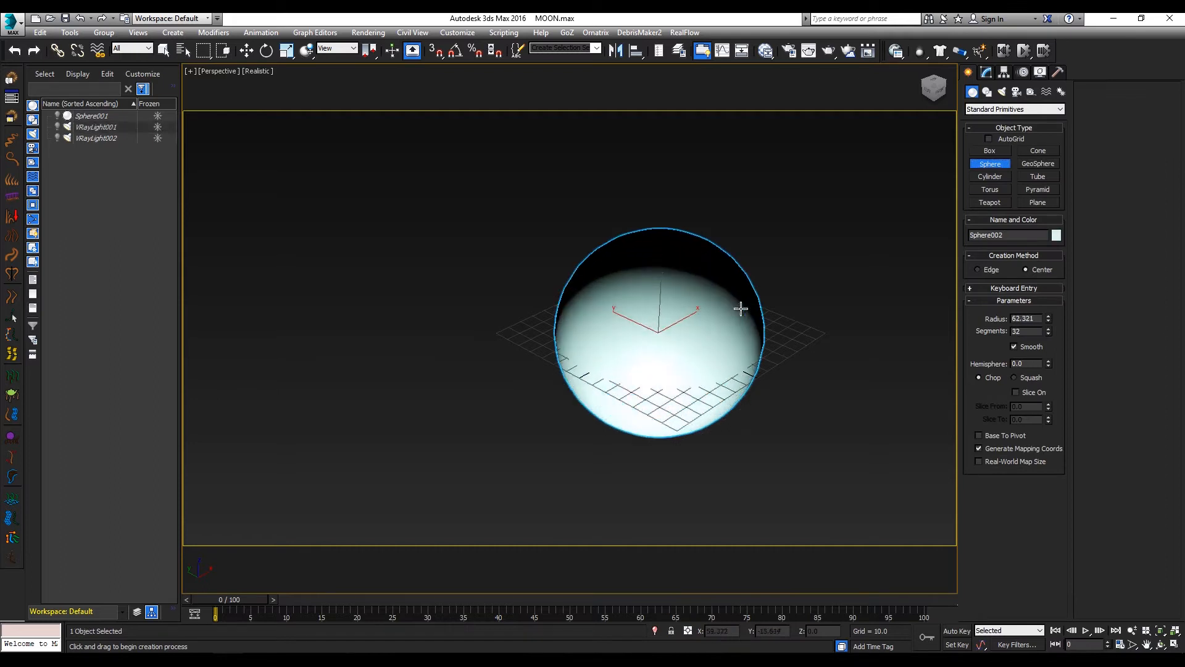
- Delete the two hidden VRay lights, VRayLight001 and VRayLight002, from the scene
{"action": "middle_click_drag", "start_coordinate": [725, 344], "coordinate": [779, 328], "text": "alt"}
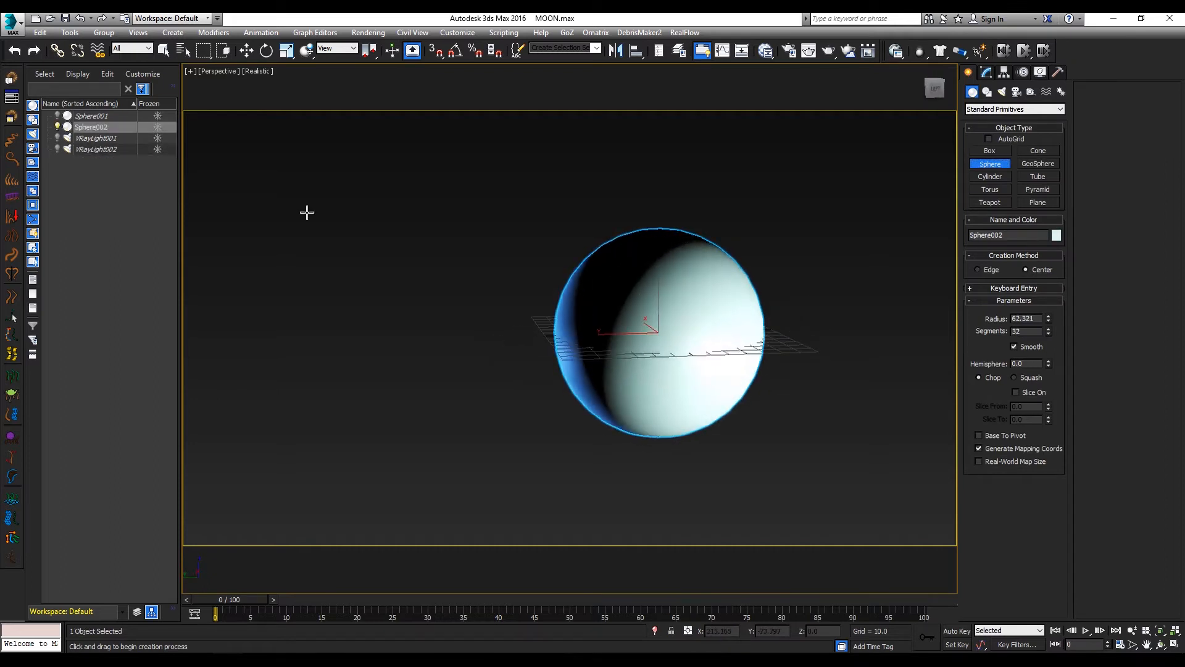
{"action": "left_click", "coordinate": [101, 140]}
{"action": "left_click", "coordinate": [100, 149], "text": "ctrl"}
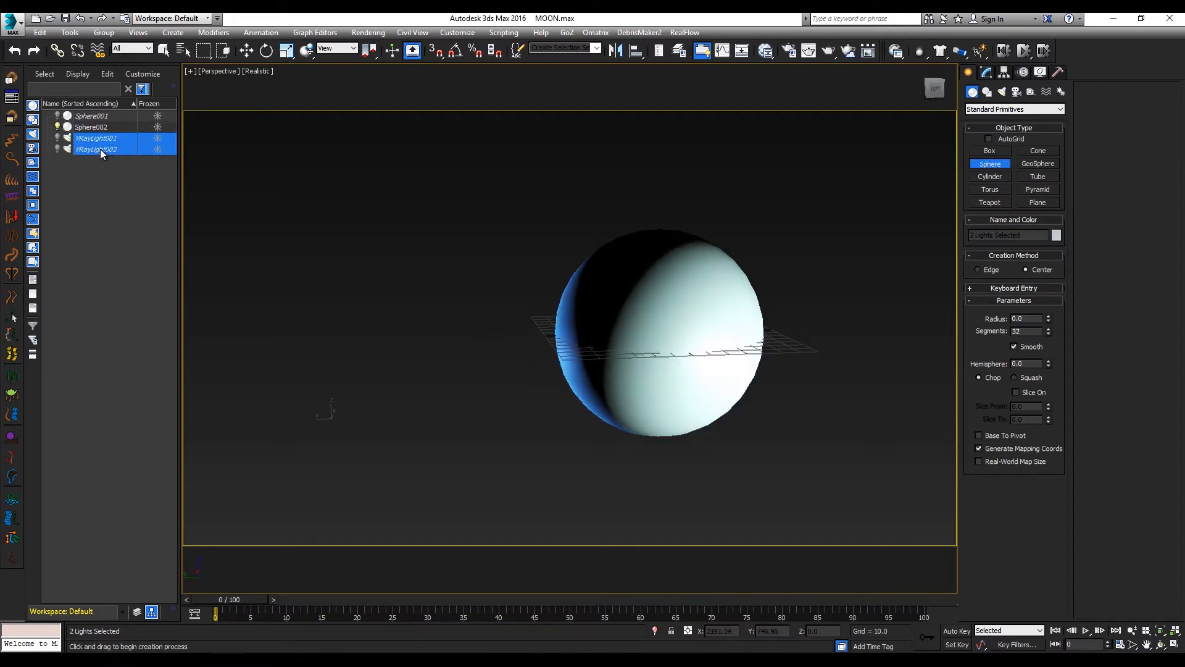
{"action": "key", "text": "Delete"}
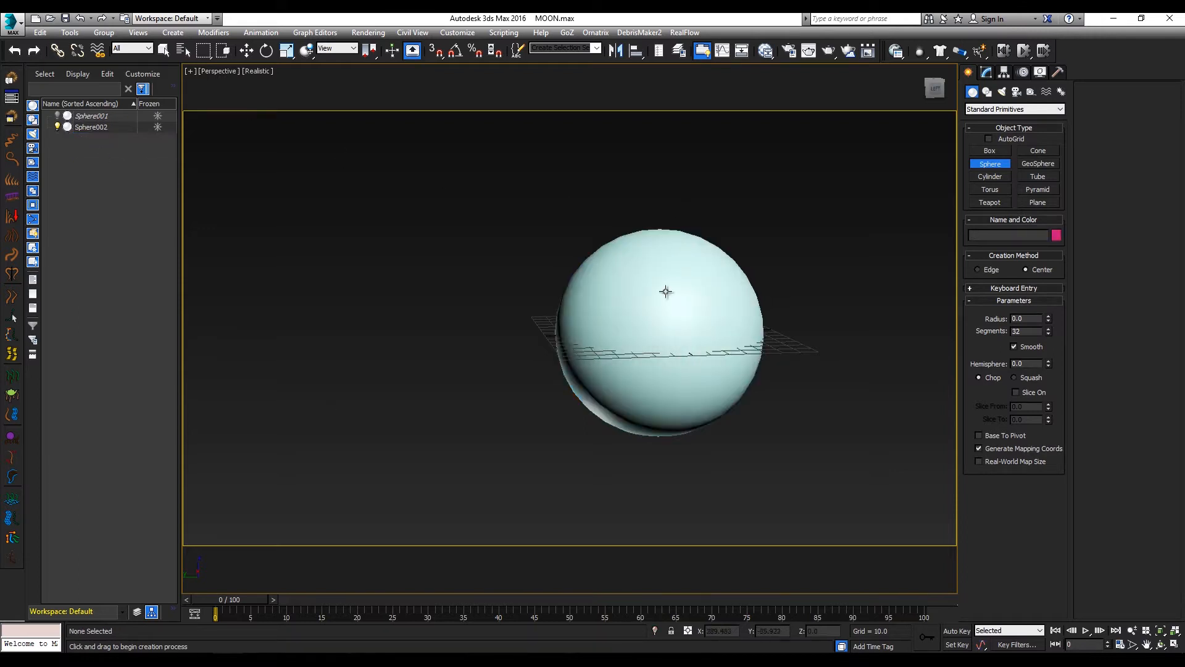
- Display edged faces in the perspective view and set the new sphere's segments to 111
{"action": "left_click", "coordinate": [249, 52]}
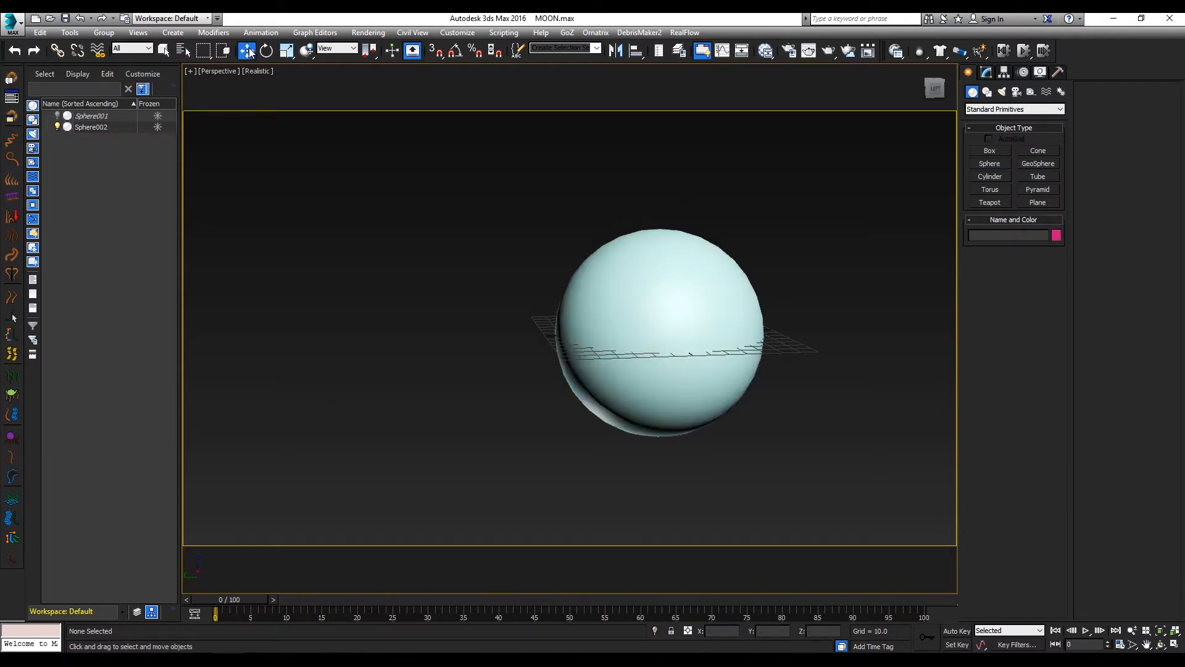
{"action": "left_click", "coordinate": [988, 73]}
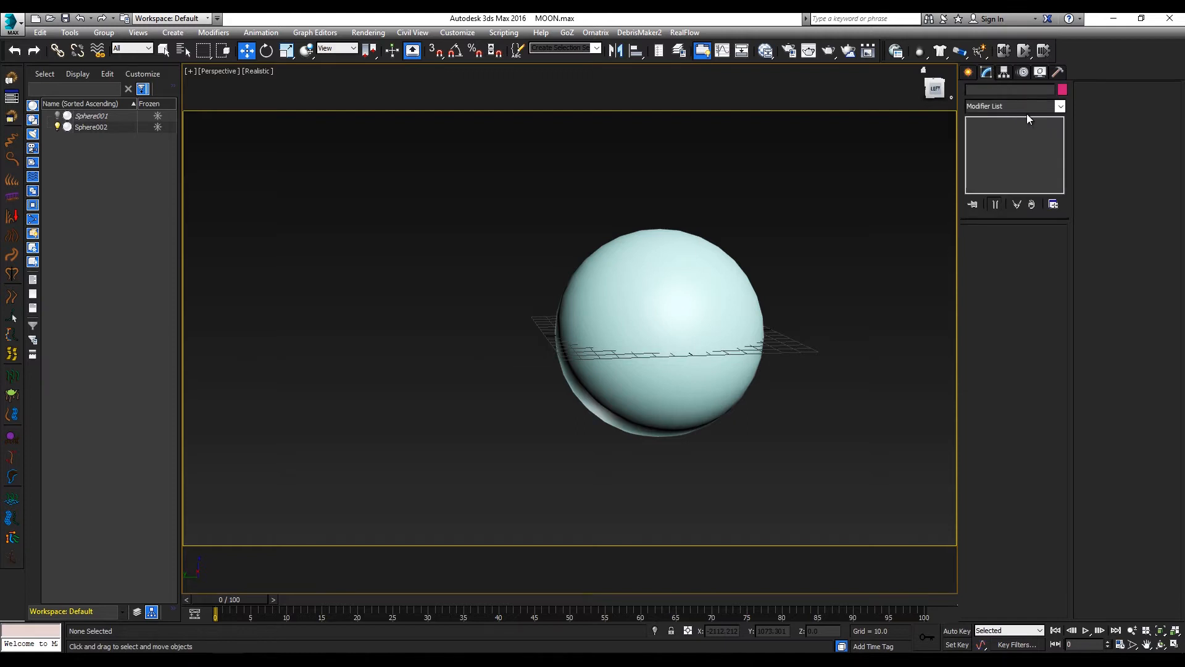
{"action": "left_click", "coordinate": [669, 299]}
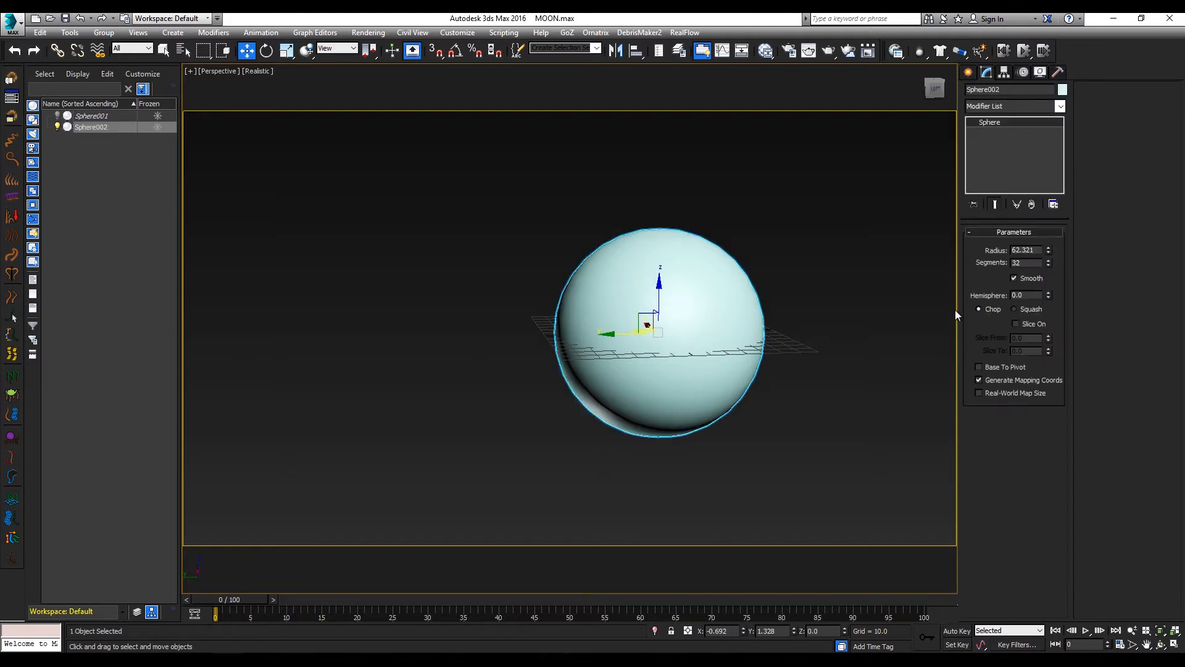
{"action": "left_click", "coordinate": [255, 72]}
{"action": "left_click", "coordinate": [314, 125]}
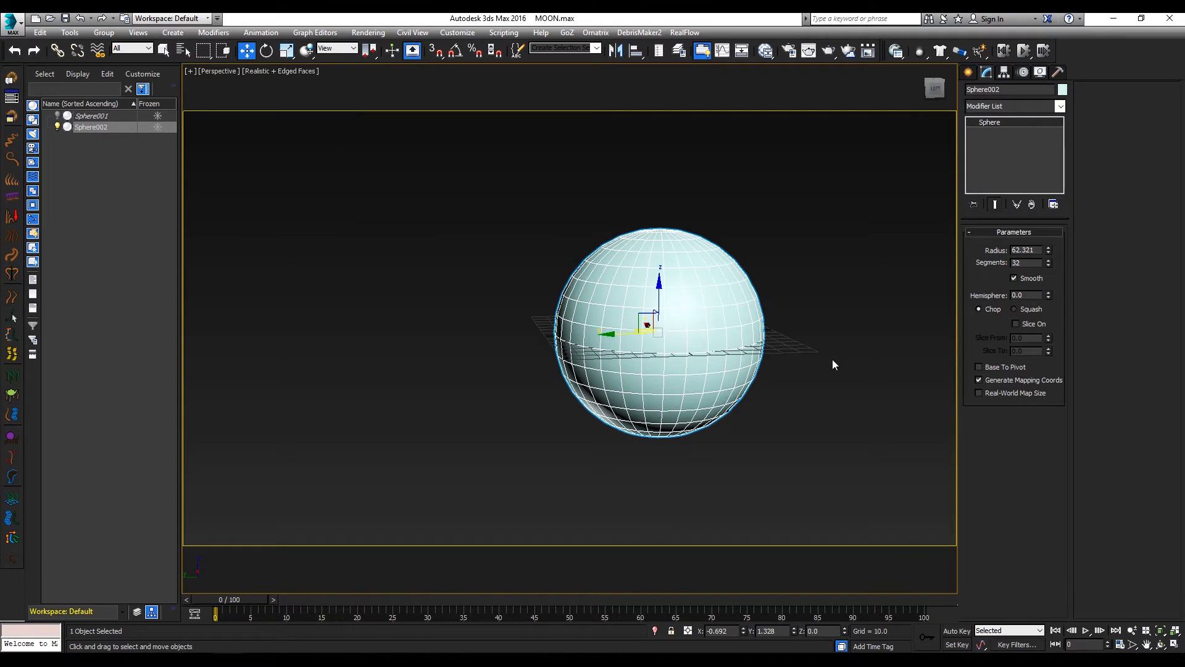
{"action": "left_click_drag", "start_coordinate": [1048, 262], "coordinate": [1053, 213]}
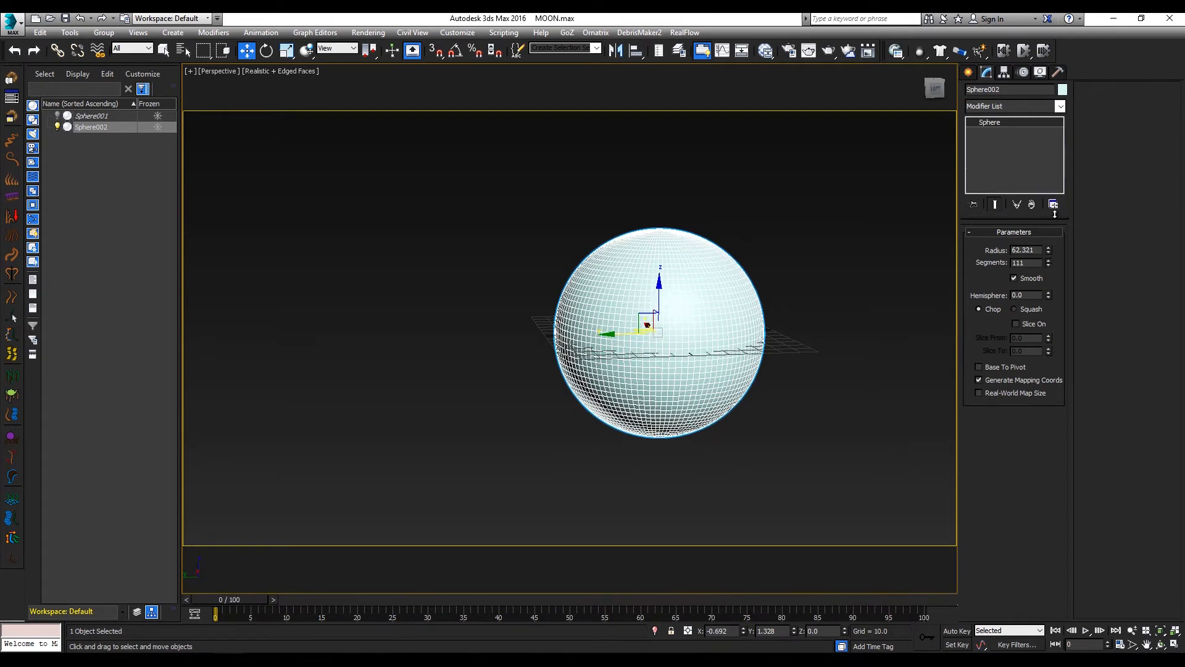
{"action": "mouse_move", "coordinate": [647, 395]}
{"action": "middle_mouse_down", "text": "alt"}
{"action": "mouse_move", "coordinate": [687, 387]}
{"action": "mouse_move", "coordinate": [657, 389]}
{"action": "middle_mouse_up", "text": "alt"}
{"action": "left_click", "coordinate": [836, 387]}
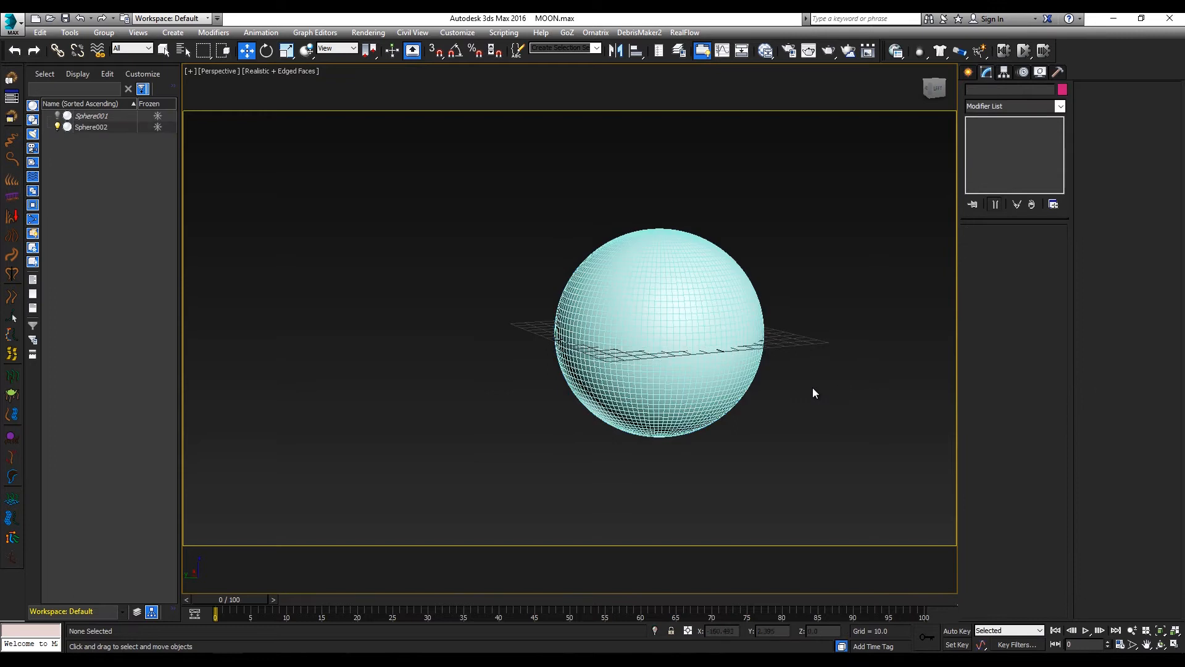
- Change the new sphere's object color to the gray from the basic colors
{"action": "middle_click_drag", "start_coordinate": [812, 387], "coordinate": [730, 362], "text": "alt"}
{"action": "left_click", "coordinate": [730, 362]}
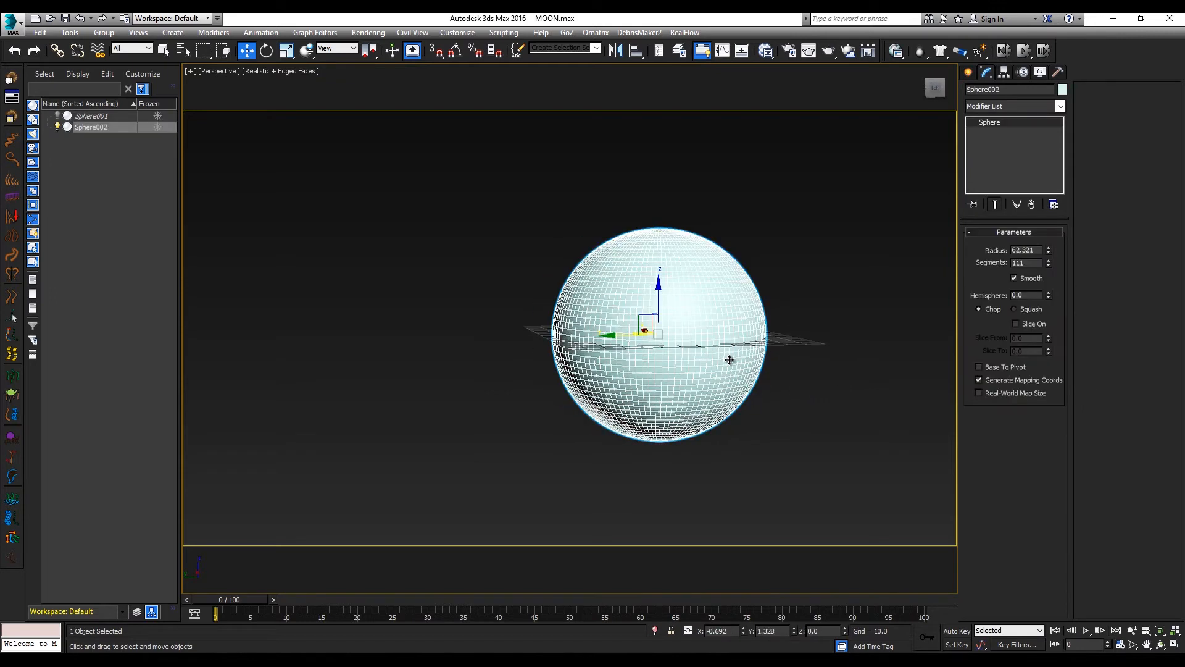
{"action": "left_click", "coordinate": [1062, 91]}
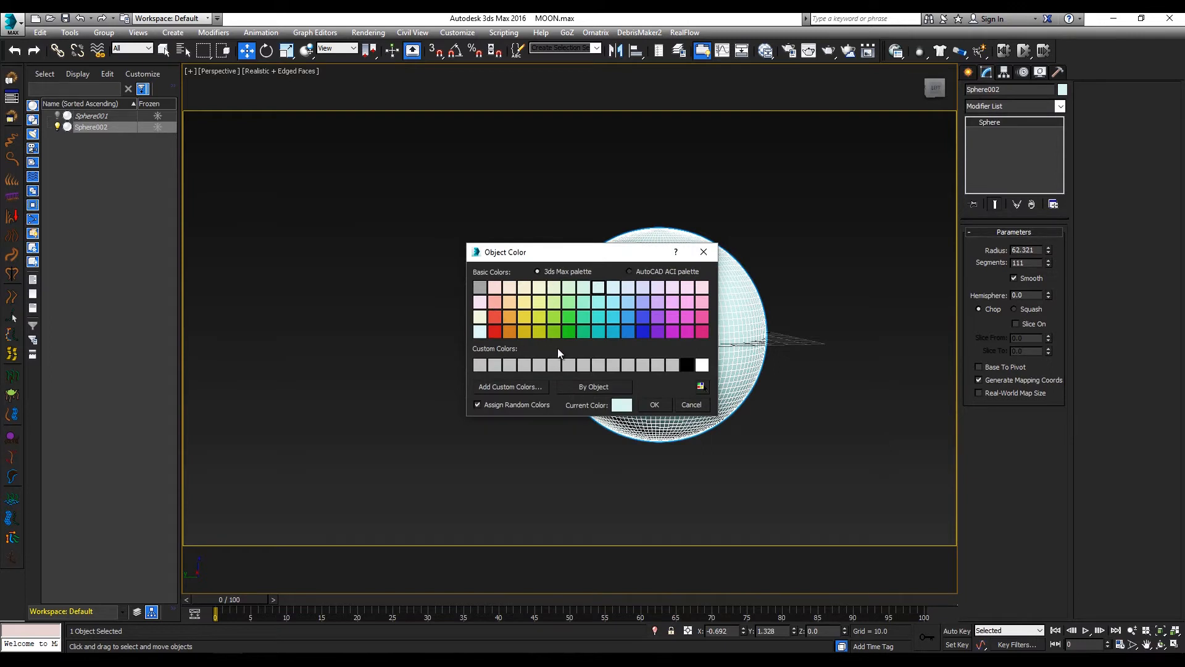
{"action": "left_click", "coordinate": [702, 365]}
{"action": "left_click", "coordinate": [480, 288]}
{"action": "left_click", "coordinate": [651, 403]}
- Turn off the edged faces display in the perspective view, leaving plain Realistic shading
{"action": "left_click", "coordinate": [841, 373]}
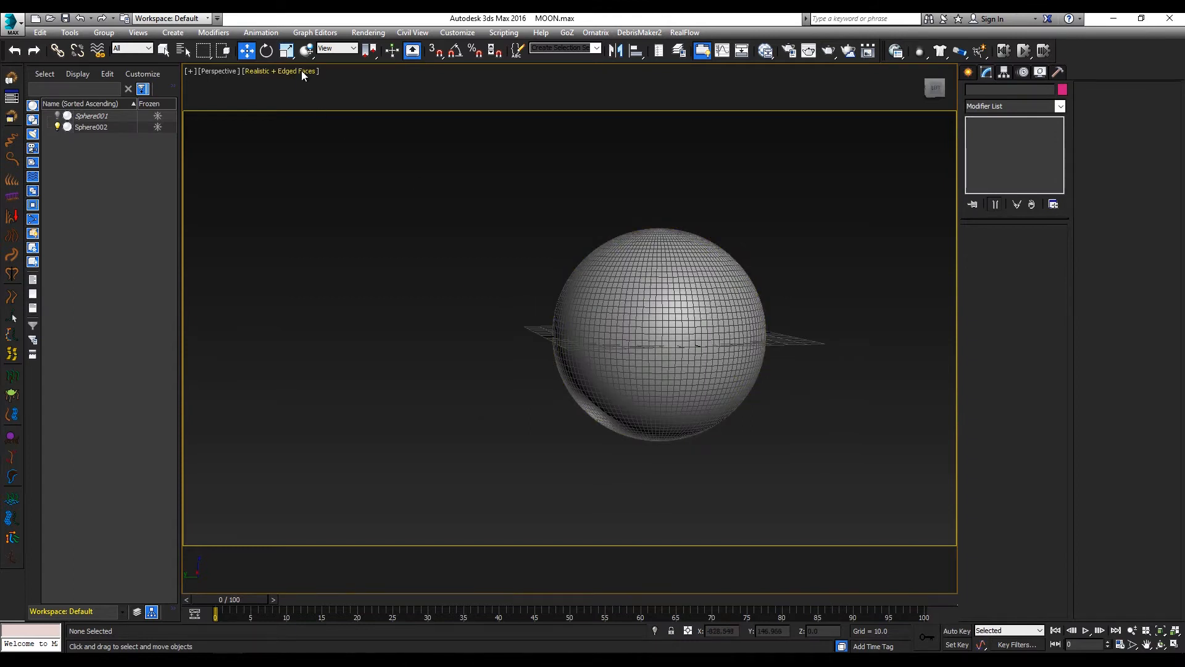
{"action": "left_click", "coordinate": [301, 70]}
{"action": "left_click", "coordinate": [349, 128]}
- Add a TurboSmooth modifier to the new gray sphere
{"action": "left_click", "coordinate": [719, 307]}
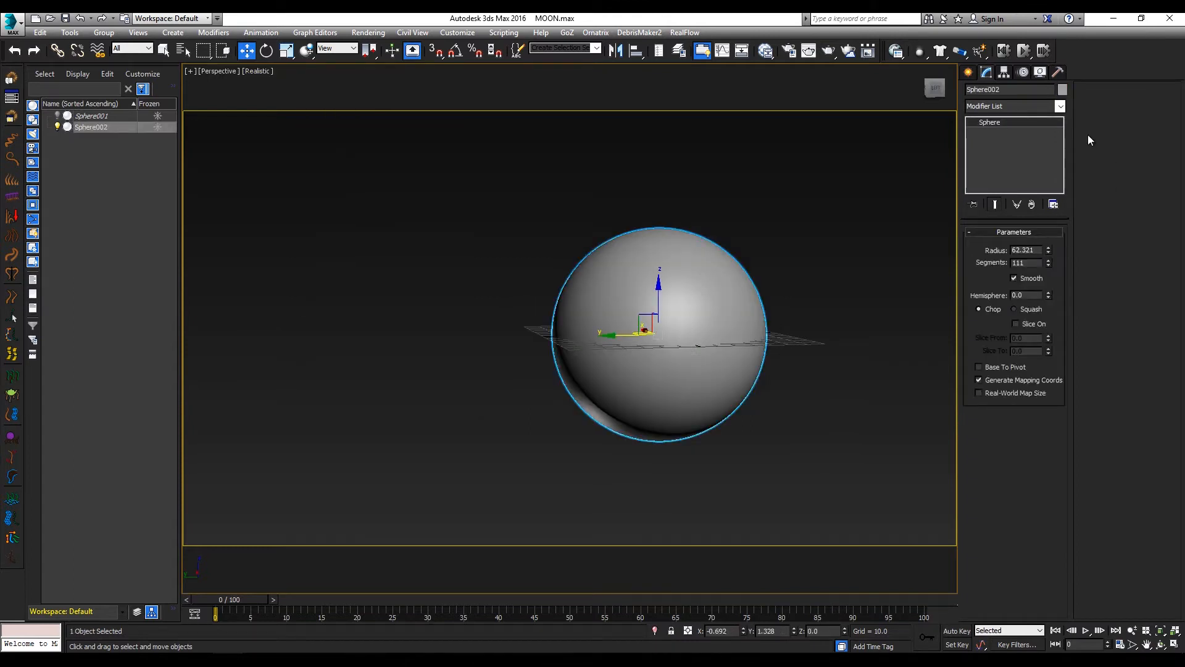
{"action": "left_click", "coordinate": [1061, 107]}
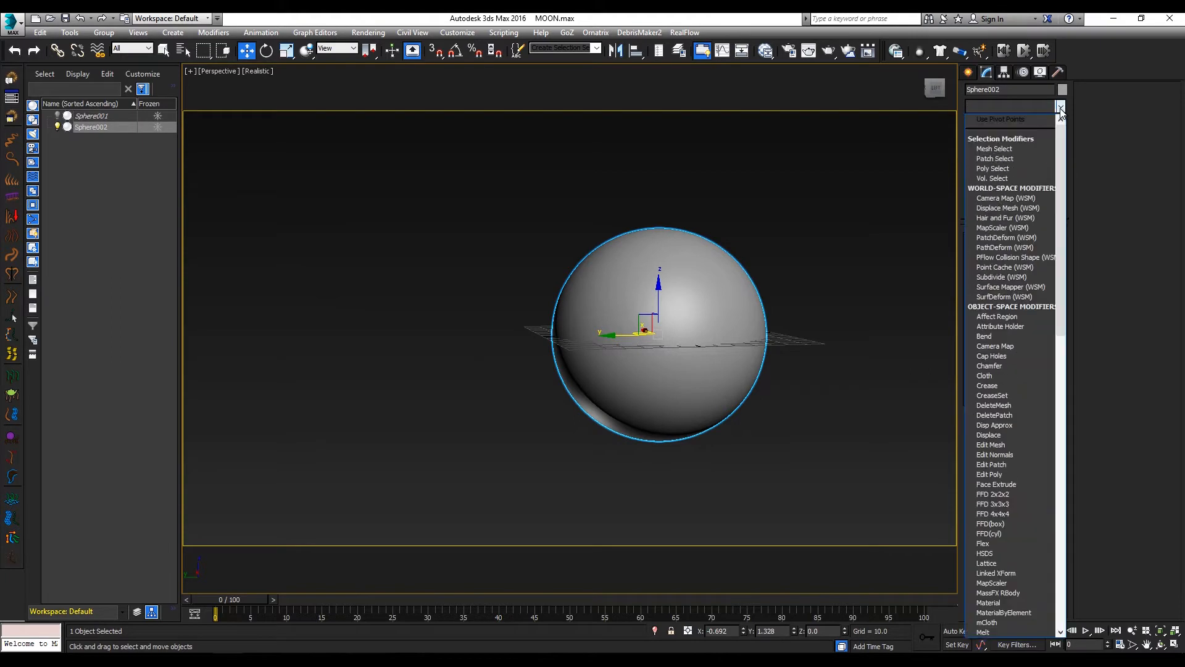
{"action": "scroll", "coordinate": [1042, 365], "scroll_direction": "down", "scroll_amount": 10}
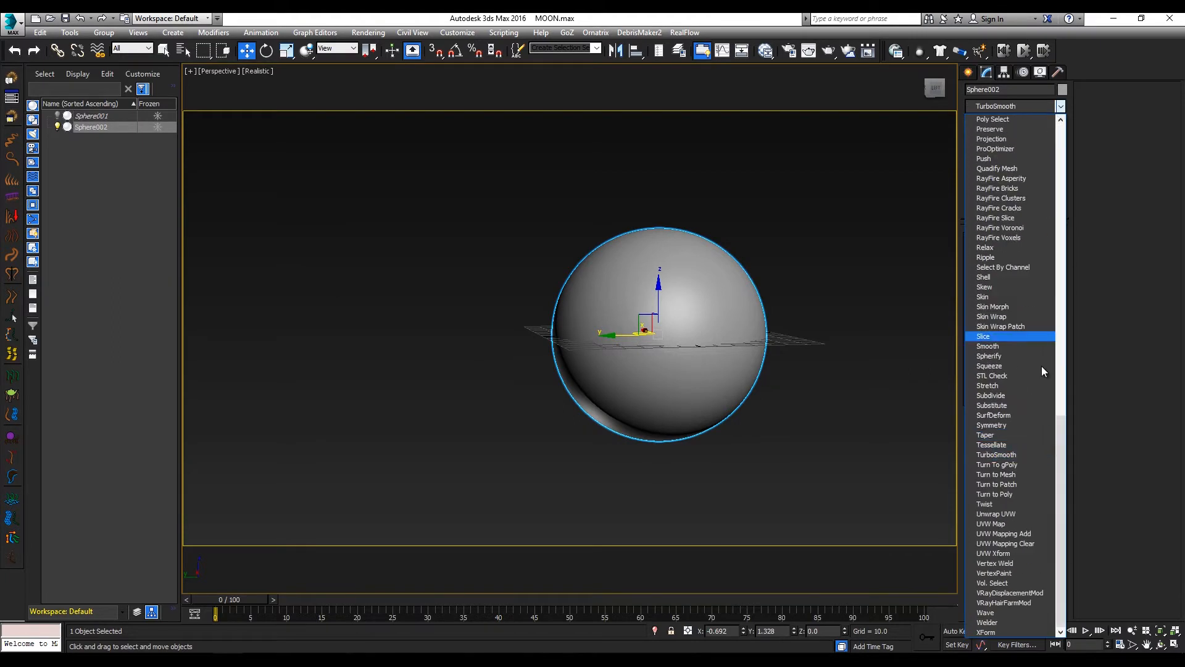
{"action": "left_click", "coordinate": [1026, 455]}
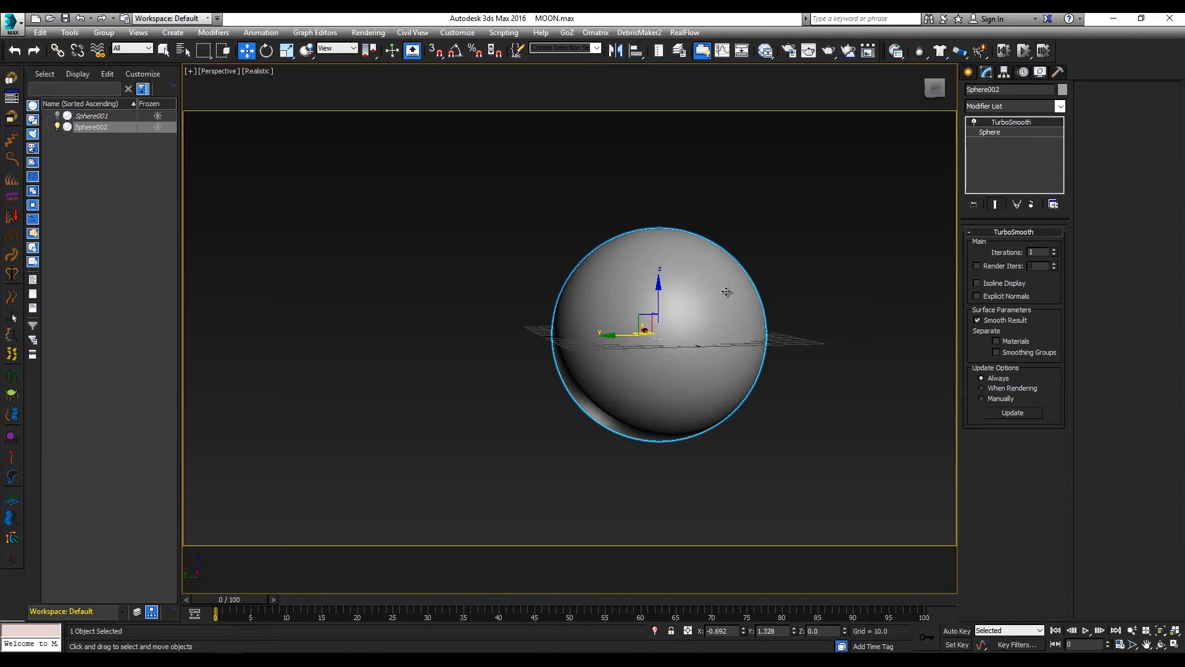
- Add a Displace modifier above TurboSmooth on the new sphere
{"action": "middle_click_drag", "start_coordinate": [794, 290], "coordinate": [957, 272], "text": "alt"}
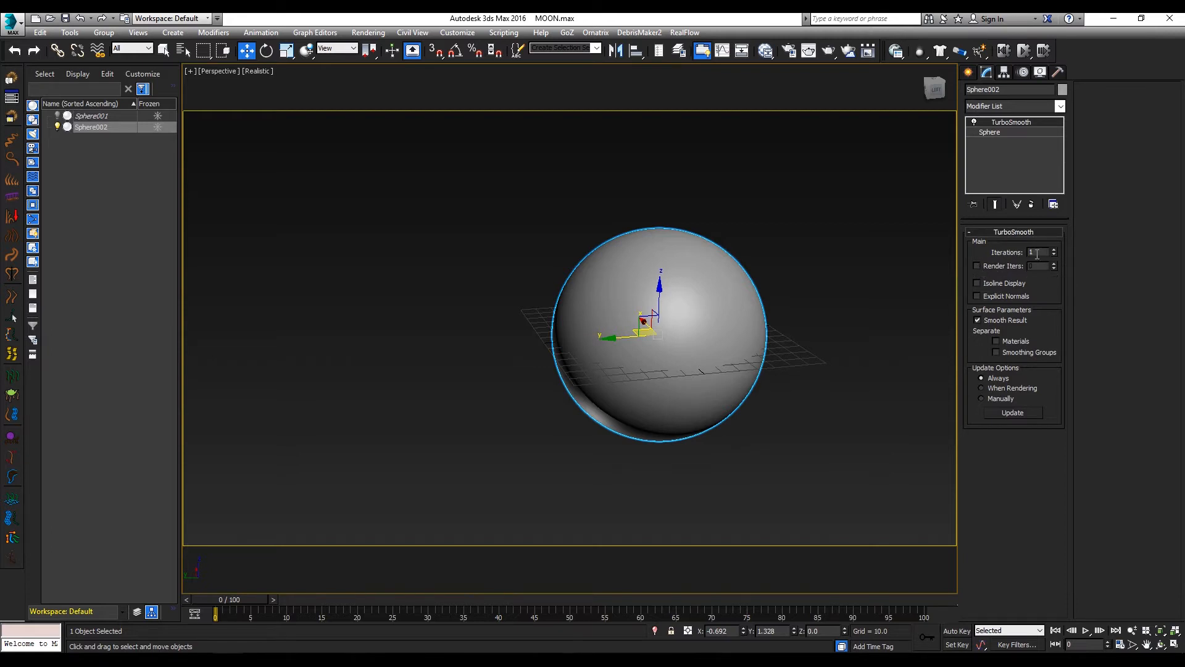
{"action": "left_click", "coordinate": [1061, 107]}
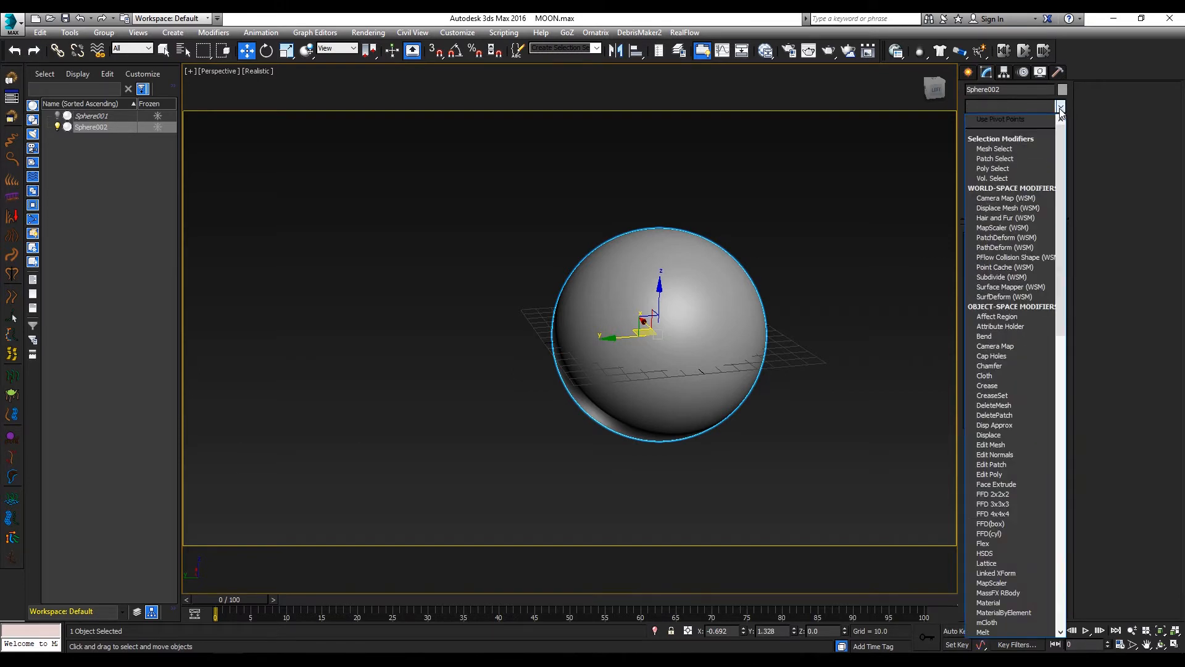
{"action": "scroll", "coordinate": [1061, 111], "scroll_direction": "down", "scroll_amount": 3}
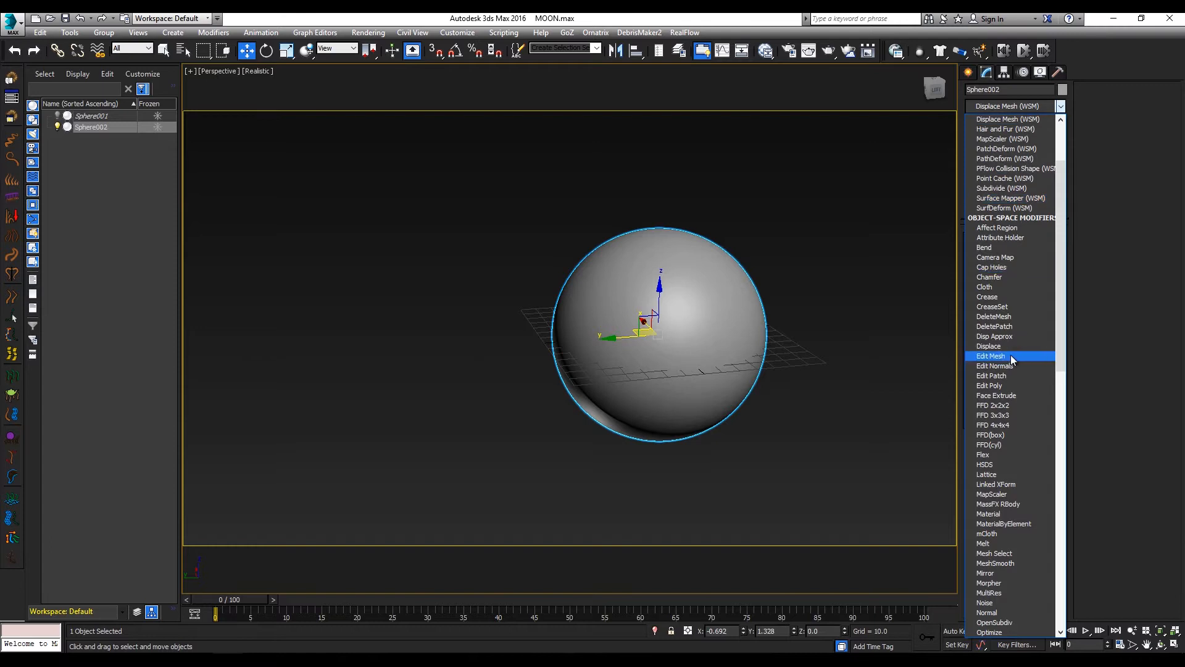
{"action": "scroll", "coordinate": [1012, 475], "scroll_direction": "down", "scroll_amount": 3}
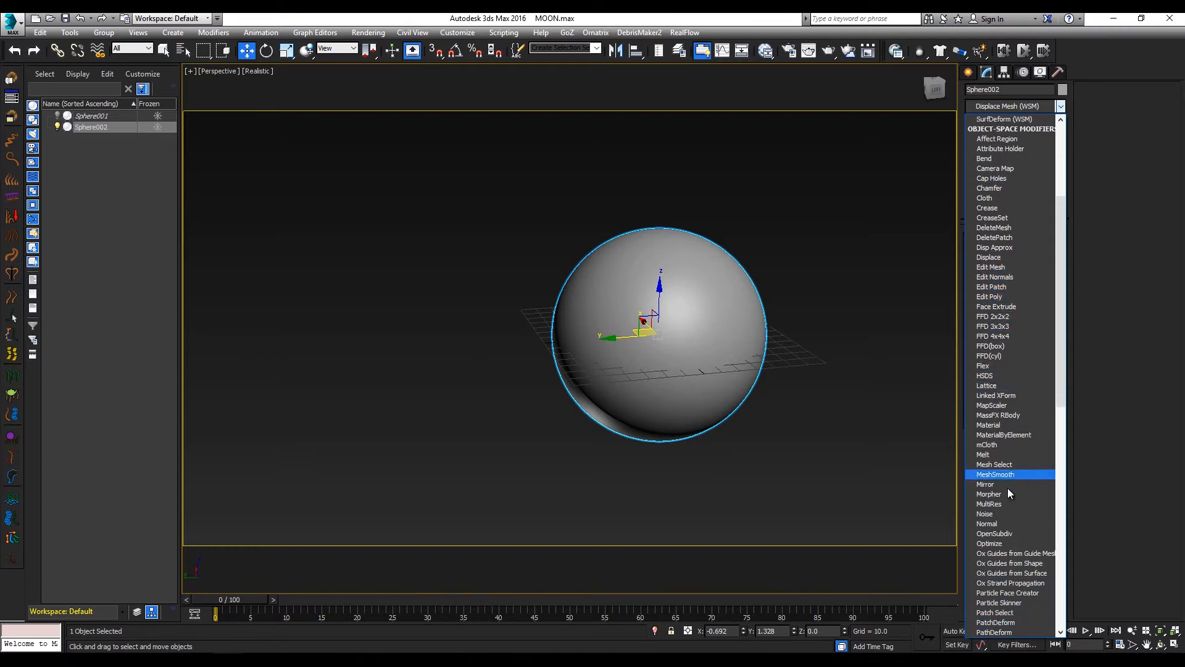
{"action": "scroll", "coordinate": [1010, 509], "scroll_direction": "down", "scroll_amount": 5}
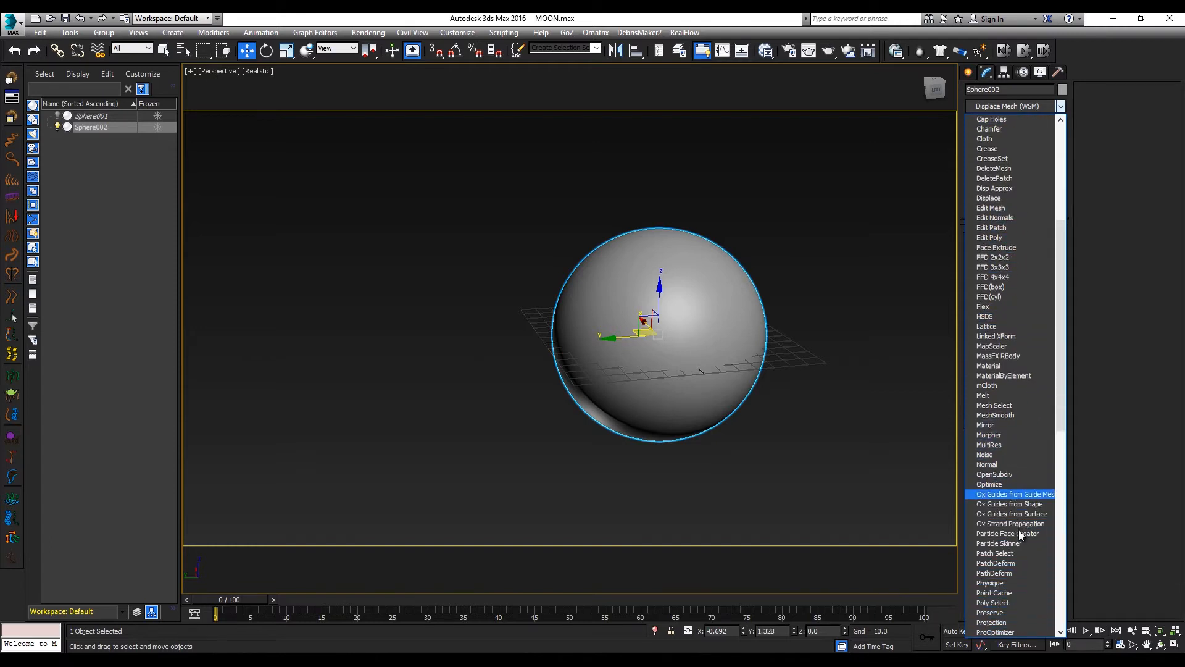
{"action": "scroll", "coordinate": [1007, 266], "scroll_direction": "up", "scroll_amount": 1}
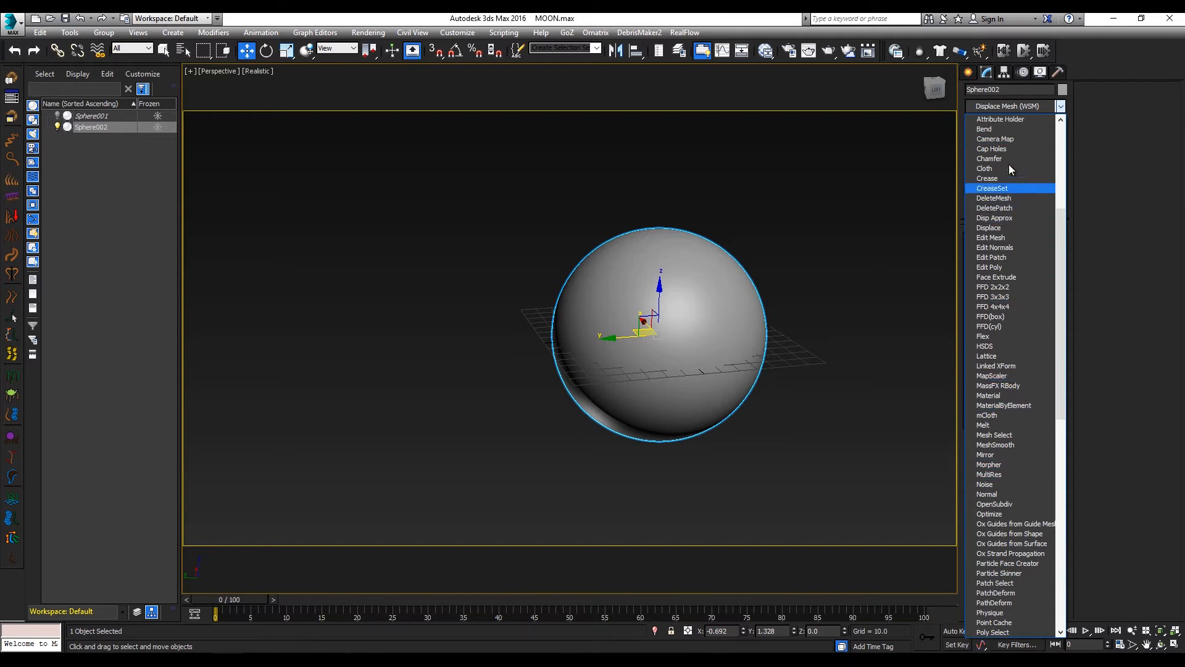
{"action": "scroll", "coordinate": [1008, 162], "scroll_direction": "up", "scroll_amount": 1}
{"action": "left_click", "coordinate": [1001, 257]}
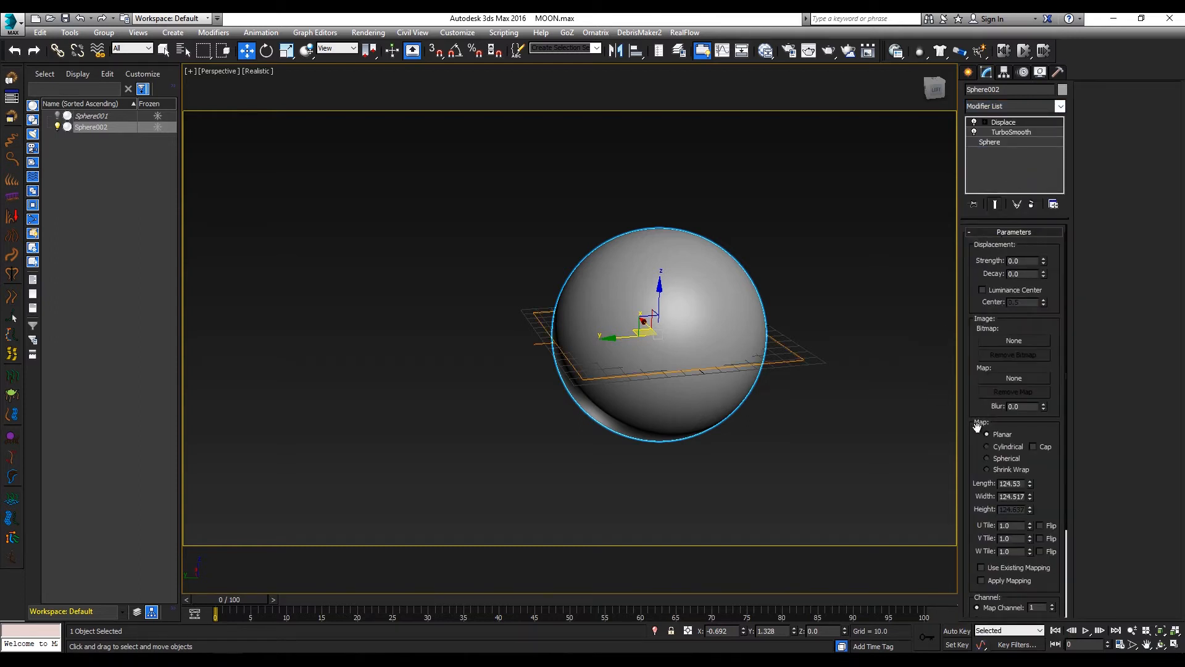
- Set the Displace modifier's mapping to Spherical and assign a Dent map to its map slot
{"action": "left_click", "coordinate": [989, 457]}
{"action": "middle_click_drag", "start_coordinate": [779, 353], "coordinate": [829, 364], "text": "alt"}
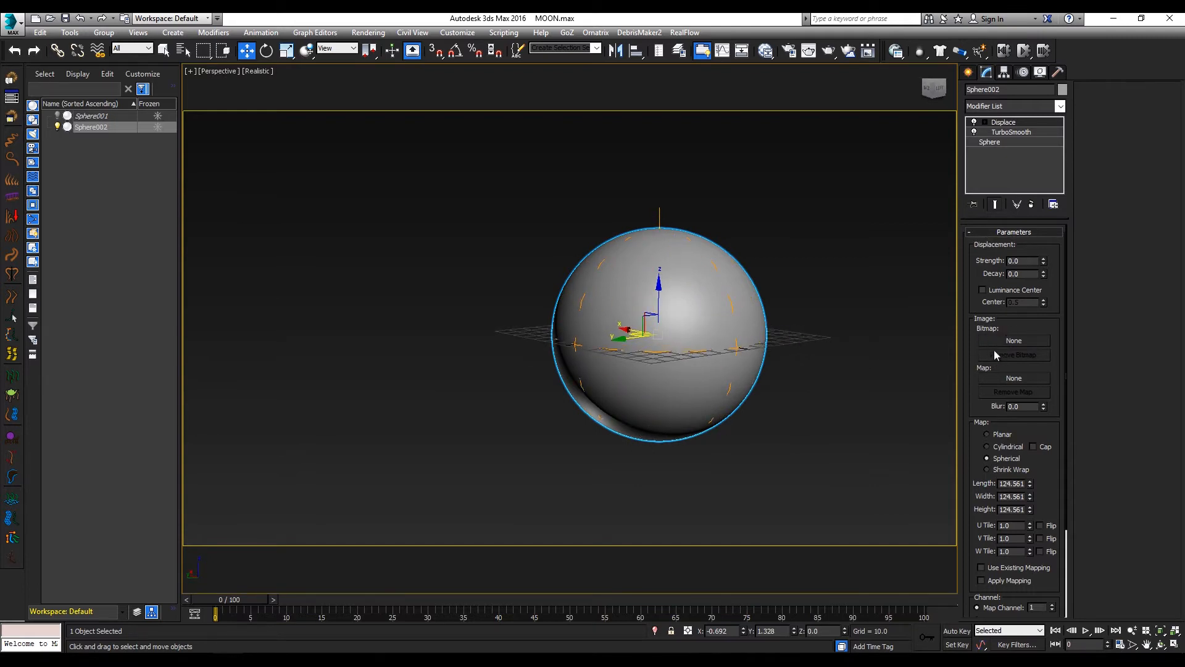
{"action": "left_click", "coordinate": [1015, 378]}
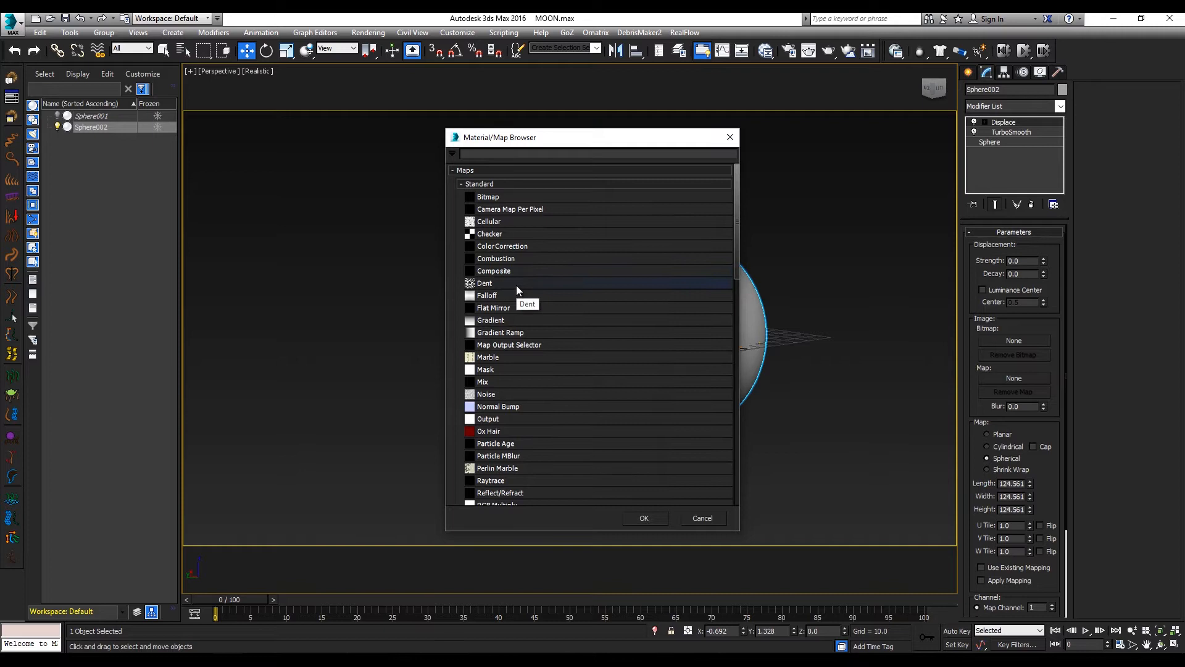
{"action": "scroll", "coordinate": [558, 336], "scroll_direction": "down", "scroll_amount": 1}
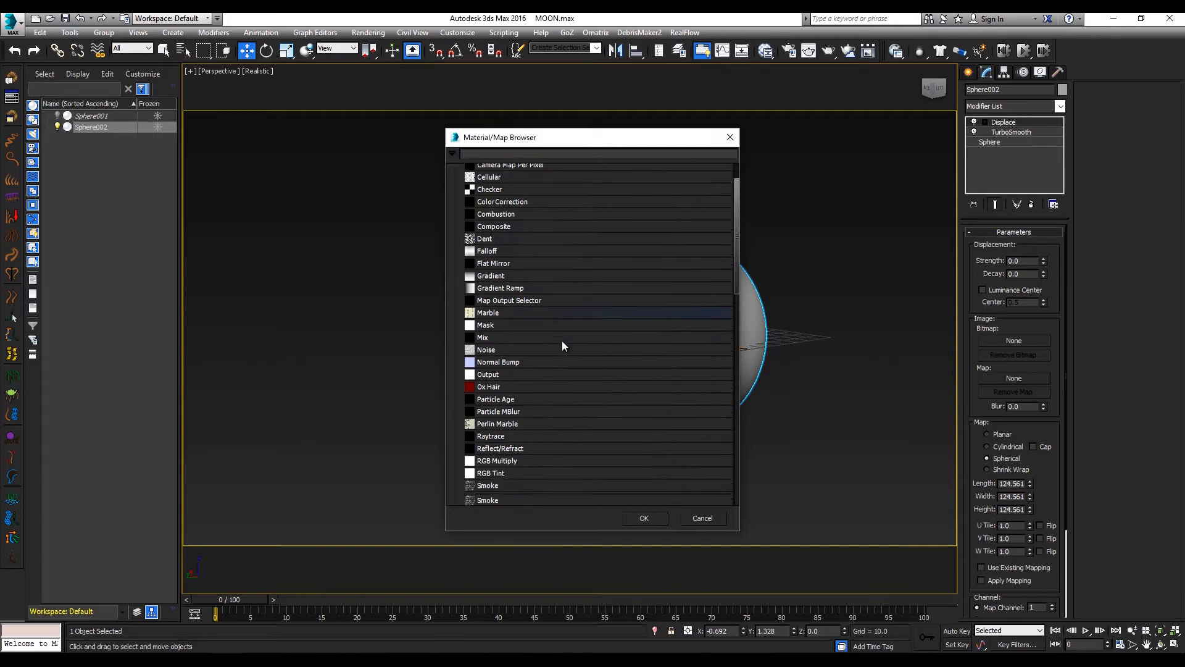
{"action": "scroll", "coordinate": [564, 358], "scroll_direction": "down", "scroll_amount": 4}
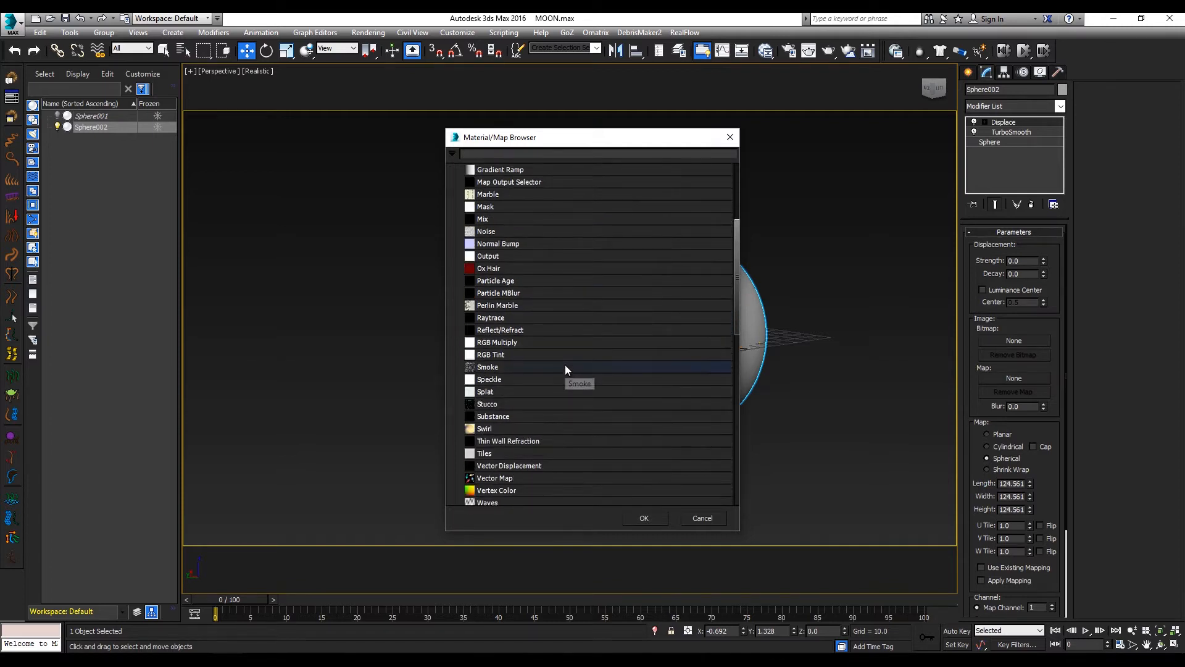
{"action": "scroll", "coordinate": [565, 366], "scroll_direction": "up", "scroll_amount": 3}
{"action": "scroll", "coordinate": [566, 372], "scroll_direction": "up", "scroll_amount": 2}
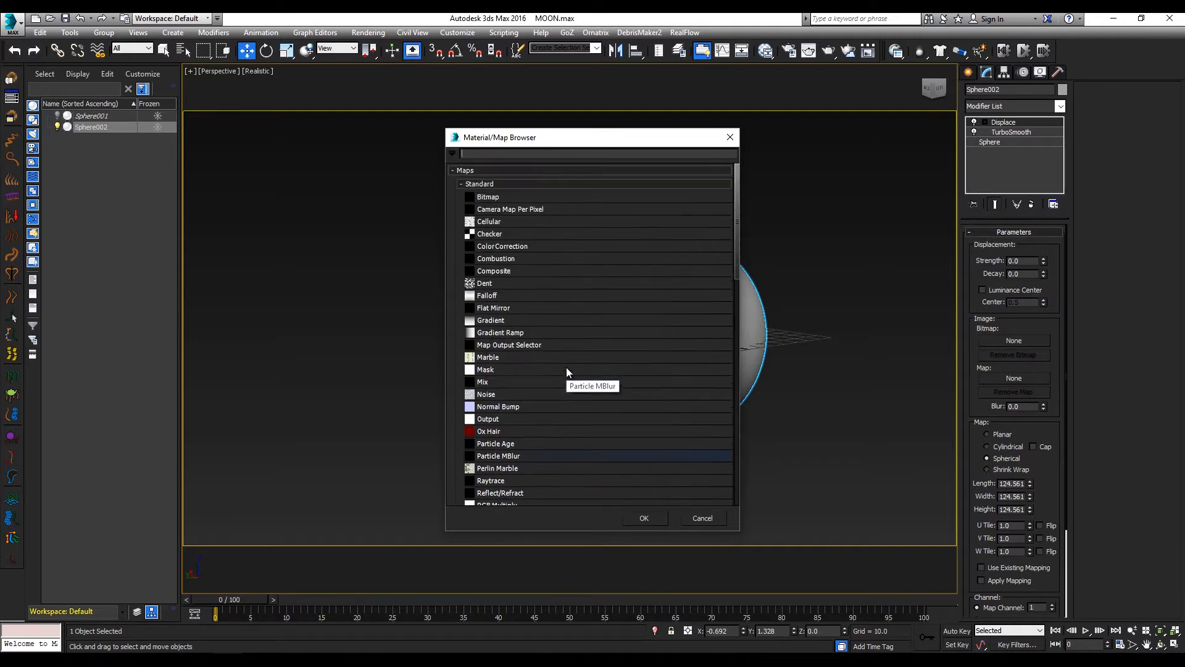
{"action": "double_click", "coordinate": [509, 284]}
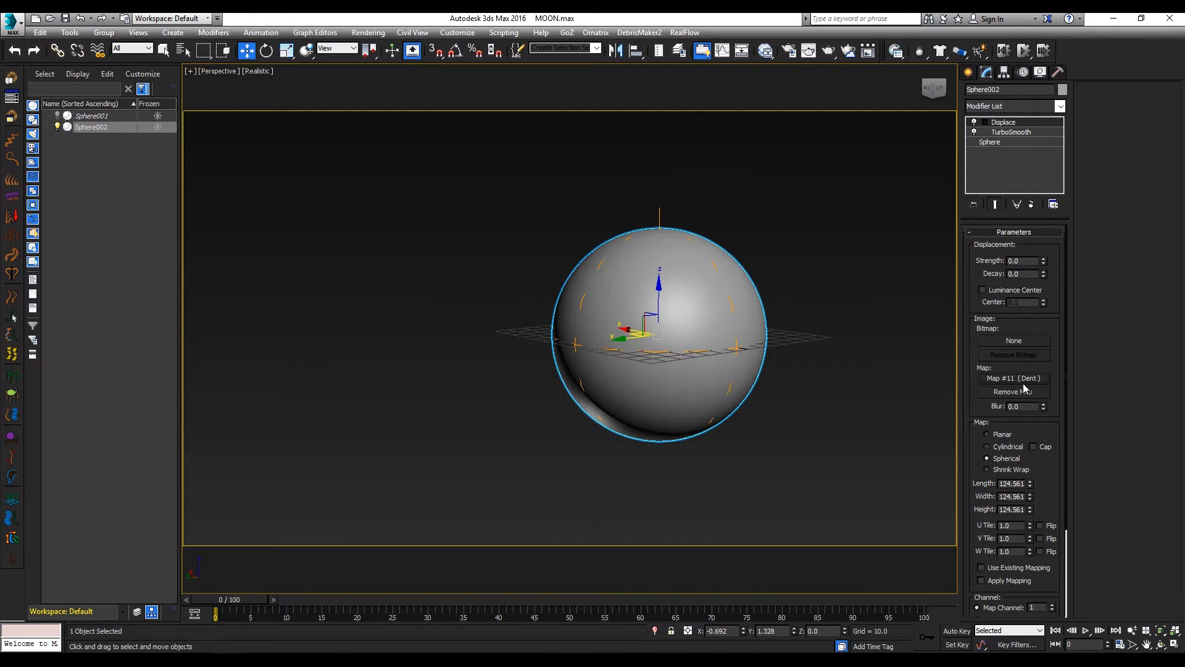
- Bring the displacement's Dent map into an empty area of the Slate Material Editor and move the editor clear of the sphere
{"action": "key", "text": "m"}
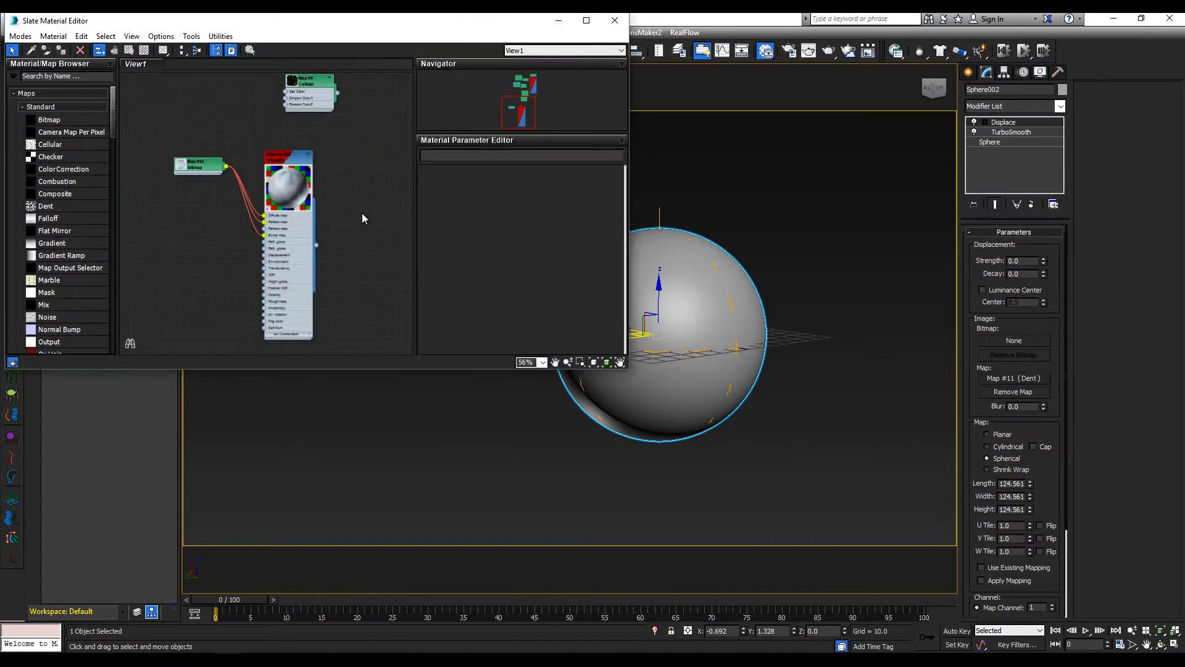
{"action": "middle_click_drag", "start_coordinate": [363, 216], "coordinate": [393, 290]}
{"action": "middle_click_drag", "start_coordinate": [373, 190], "coordinate": [370, 250]}
{"action": "scroll", "coordinate": [371, 278], "scroll_direction": "down", "scroll_amount": 1}
{"action": "middle_click_drag", "start_coordinate": [373, 293], "coordinate": [344, 96]}
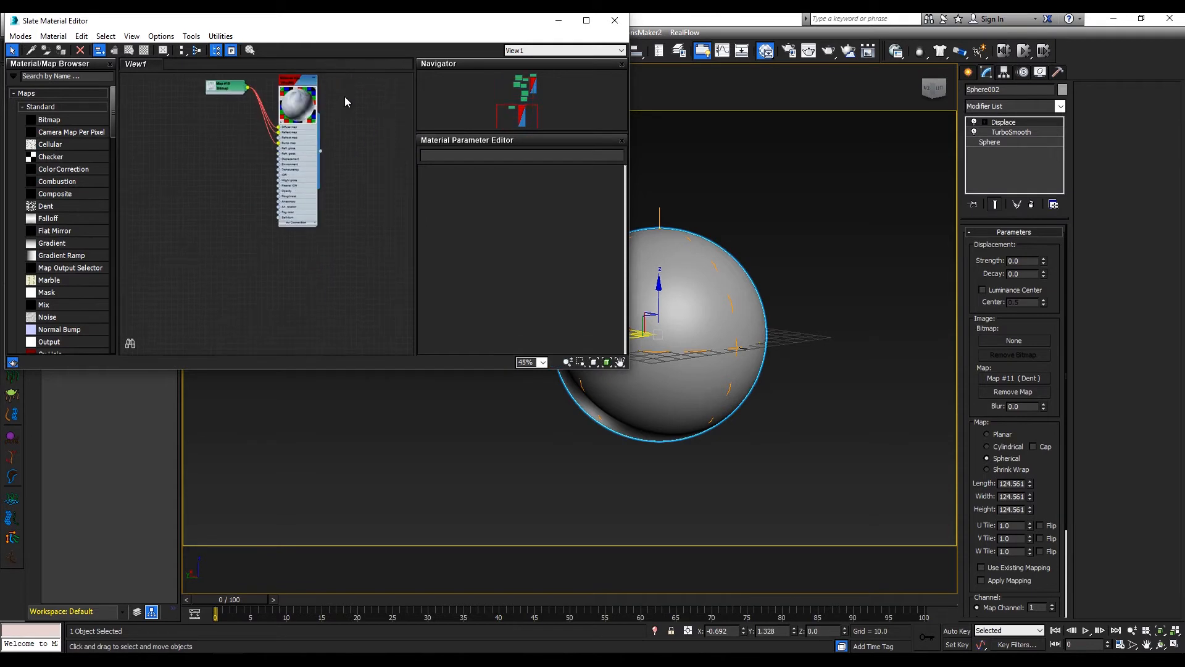
{"action": "middle_click_drag", "start_coordinate": [354, 210], "coordinate": [368, 61]}
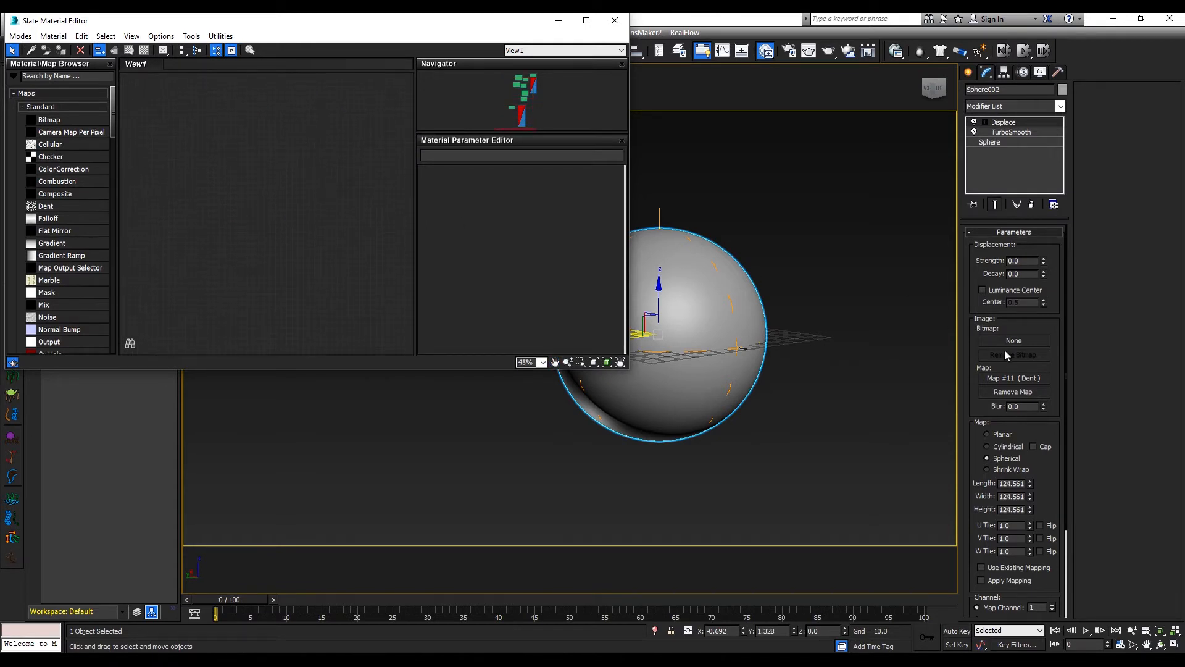
{"action": "left_click_drag", "start_coordinate": [1024, 383], "coordinate": [320, 216]}
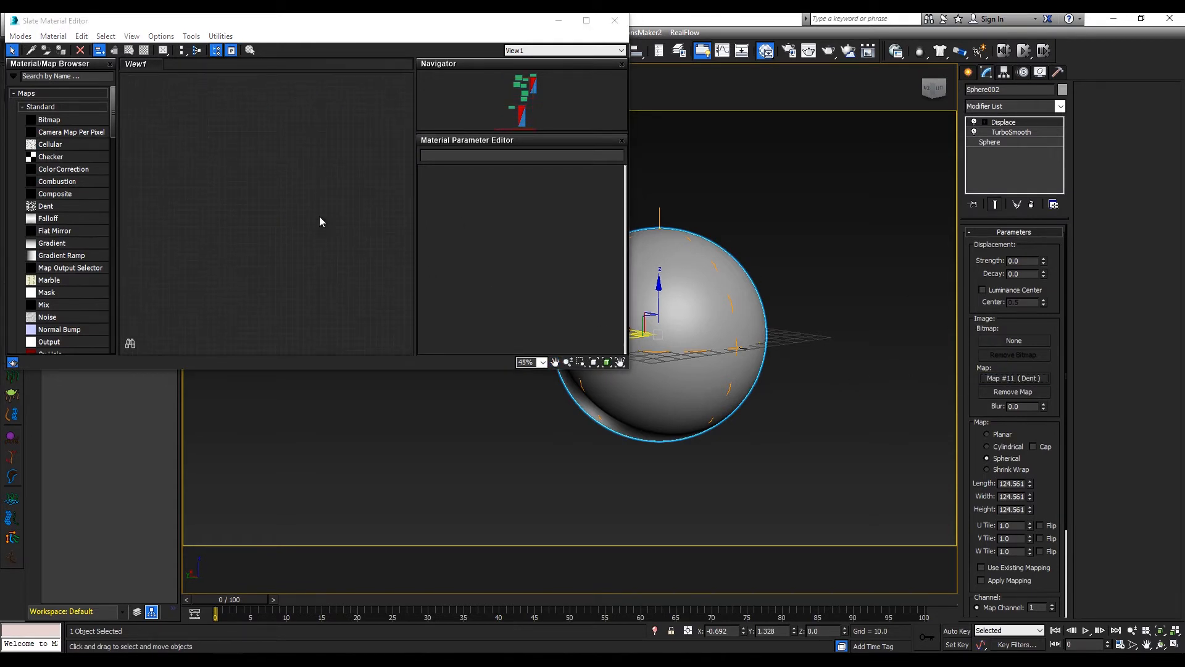
{"action": "left_click", "coordinate": [297, 232]}
{"action": "scroll", "coordinate": [303, 219], "scroll_direction": "up", "scroll_amount": 5}
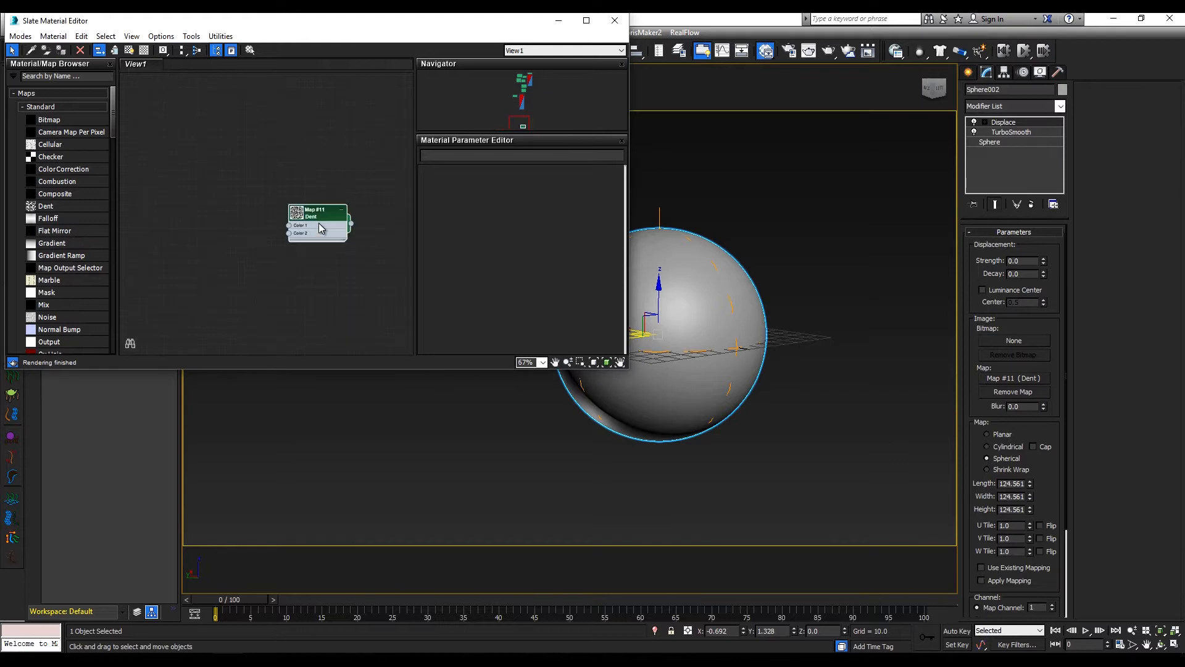
{"action": "scroll", "coordinate": [318, 223], "scroll_direction": "up", "scroll_amount": 3}
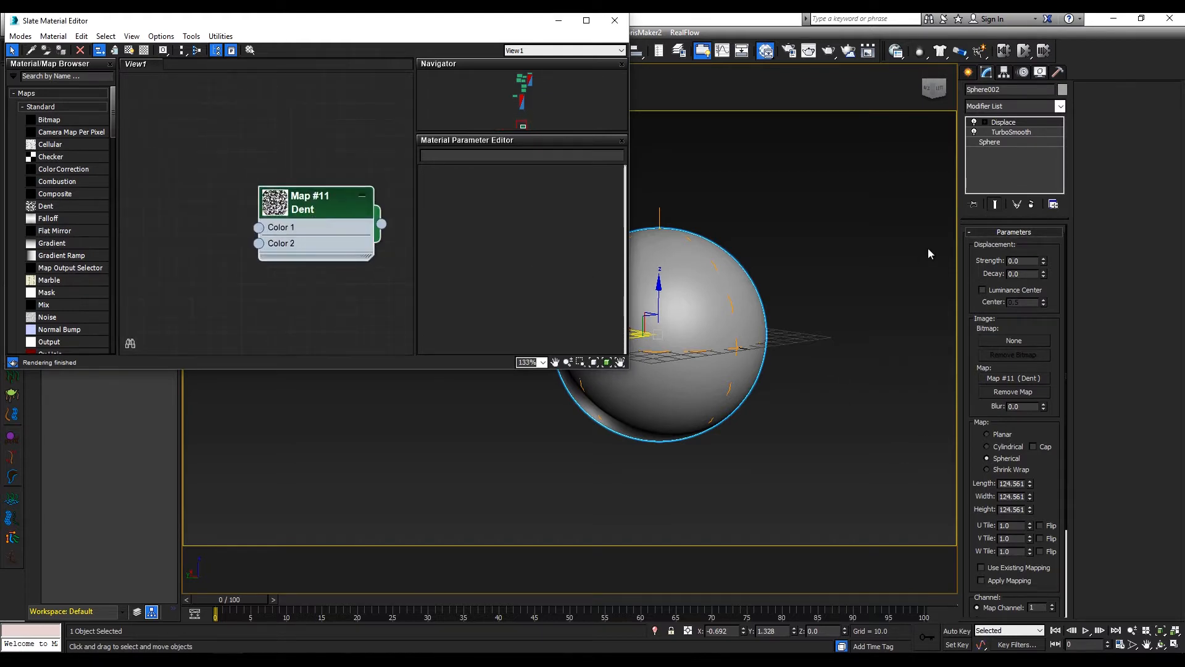
{"action": "left_click_drag", "start_coordinate": [468, 25], "coordinate": [367, 87]}
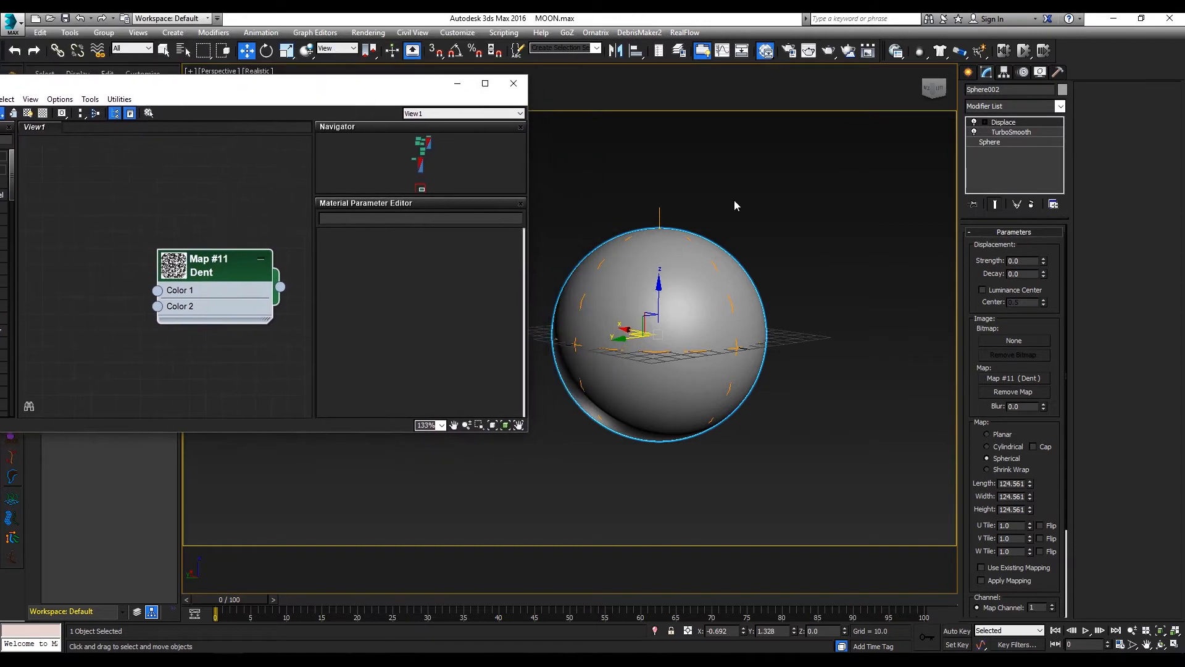
- Set the Displace strength to 0.37 and inspect the dented sphere surface from several angles
{"action": "mouse_move", "coordinate": [1043, 265]}
{"action": "left_mouse_down"}
{"action": "mouse_move", "coordinate": [1046, 231]}
{"action": "mouse_move", "coordinate": [1045, 242]}
{"action": "left_mouse_up"}
{"action": "middle_click_drag", "start_coordinate": [728, 272], "coordinate": [780, 281], "text": "alt"}
{"action": "scroll", "coordinate": [696, 286], "scroll_direction": "up", "scroll_amount": 4}
{"action": "middle_click_drag", "start_coordinate": [696, 286], "coordinate": [744, 281], "text": "alt"}
{"action": "scroll", "coordinate": [653, 281], "scroll_direction": "down", "scroll_amount": 3}
{"action": "scroll", "coordinate": [653, 281], "scroll_direction": "up", "scroll_amount": 3}
{"action": "scroll", "coordinate": [712, 280], "scroll_direction": "down", "scroll_amount": 4}
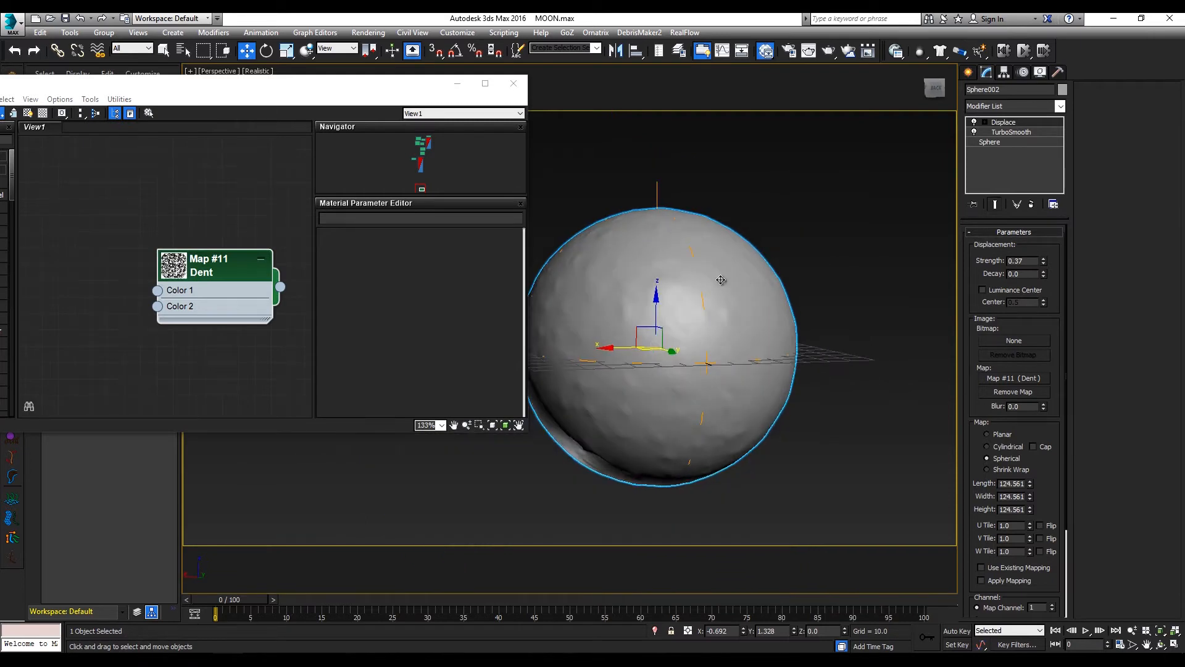
- Set the Dent map's size to 379 and its strength to 24.1, keeping two iterations
{"action": "double_click", "coordinate": [210, 262]}
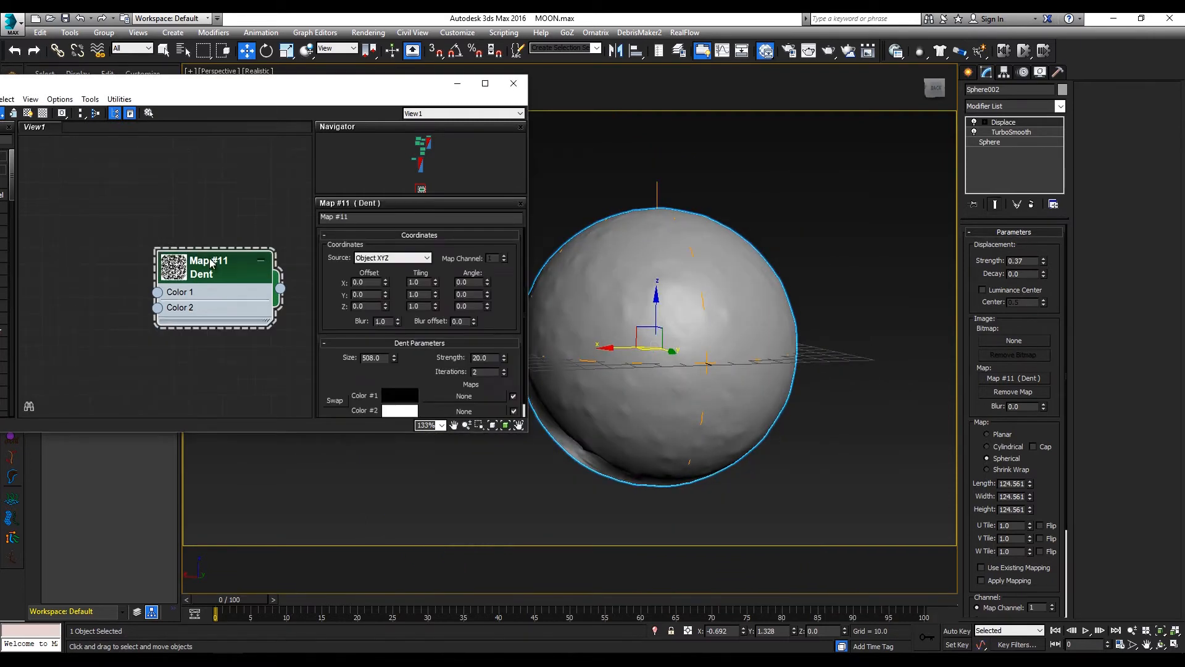
{"action": "left_click_drag", "start_coordinate": [395, 380], "coordinate": [442, 426]}
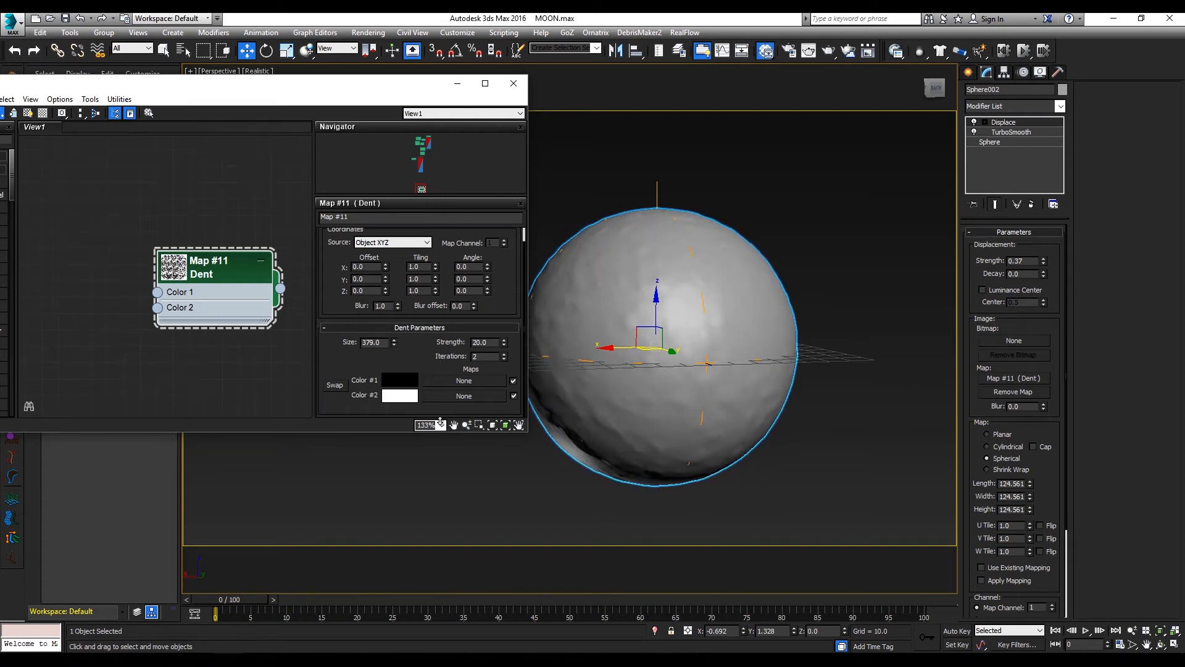
{"action": "left_click_drag", "start_coordinate": [504, 343], "coordinate": [505, 302]}
{"action": "left_click_drag", "start_coordinate": [506, 388], "coordinate": [508, 315]}
{"action": "middle_click_drag", "start_coordinate": [843, 225], "coordinate": [813, 248], "text": "alt"}
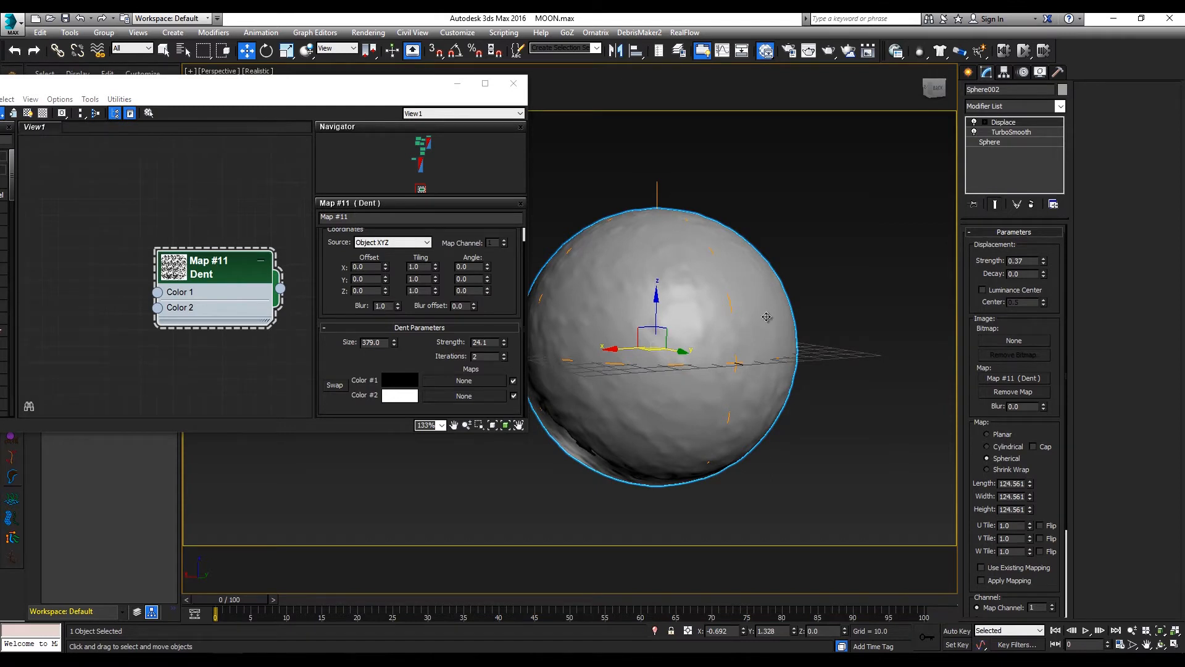
- Add a second Displace modifier on top of the stack and assign a Cellular map to it
{"action": "left_click", "coordinate": [1061, 107]}
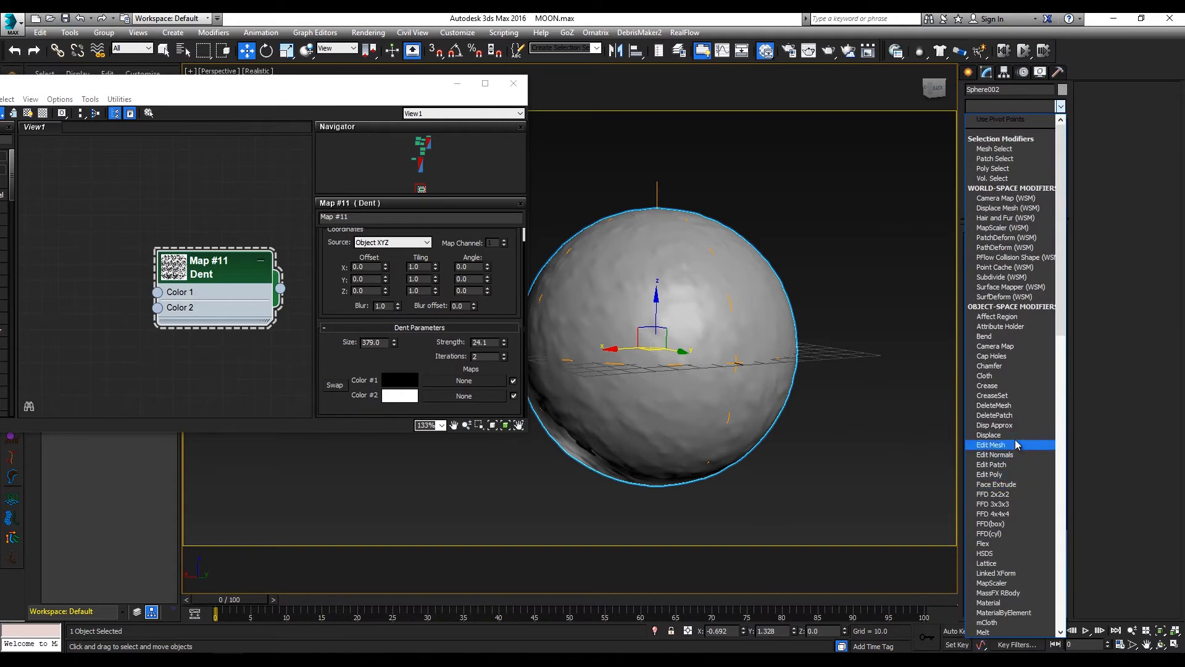
{"action": "scroll", "coordinate": [1018, 443], "scroll_direction": "down", "scroll_amount": 2}
{"action": "scroll", "coordinate": [1018, 444], "scroll_direction": "down", "scroll_amount": 2}
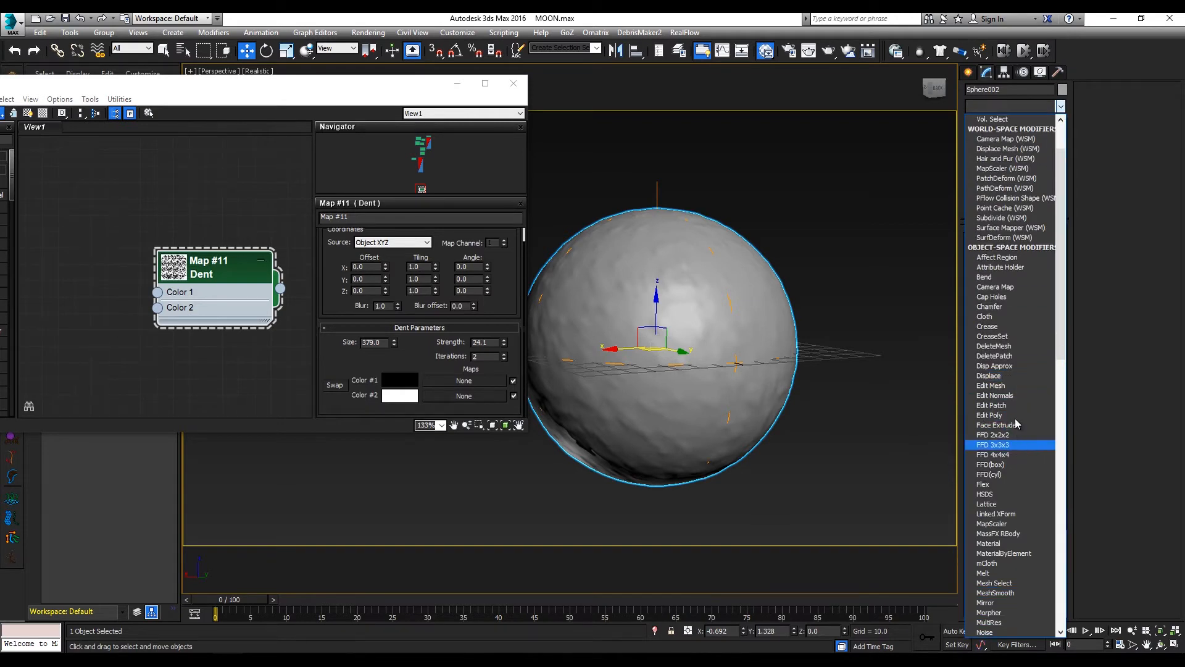
{"action": "scroll", "coordinate": [1015, 411], "scroll_direction": "down", "scroll_amount": 2}
{"action": "left_click", "coordinate": [1003, 349]}
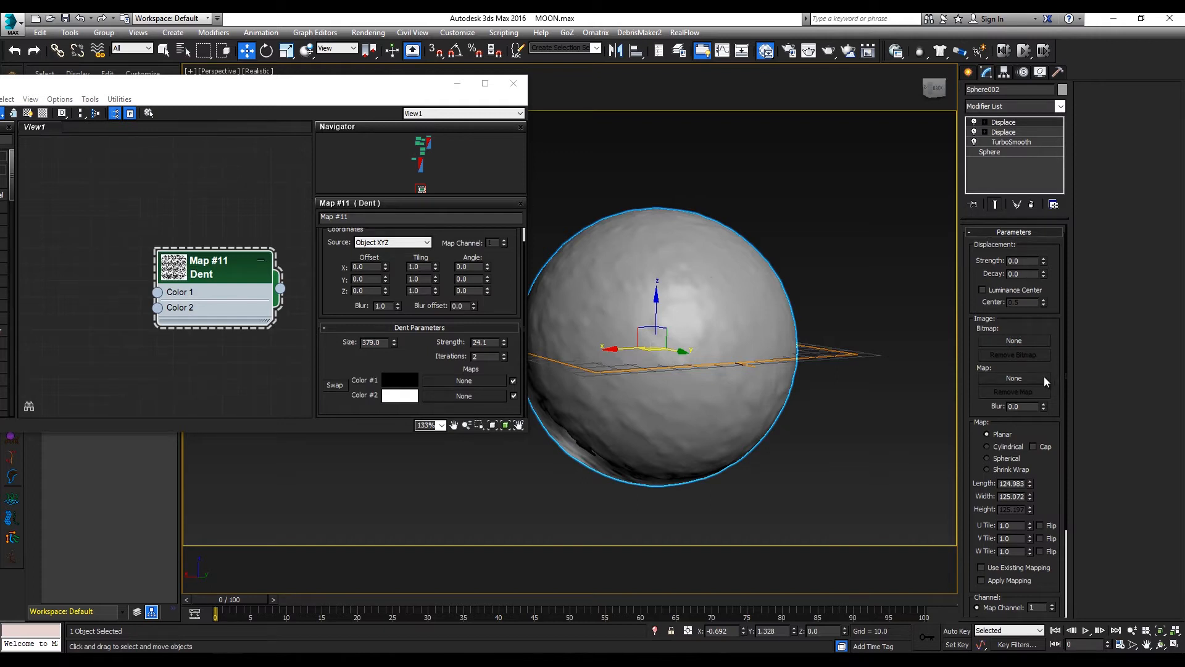
{"action": "left_click", "coordinate": [1030, 379]}
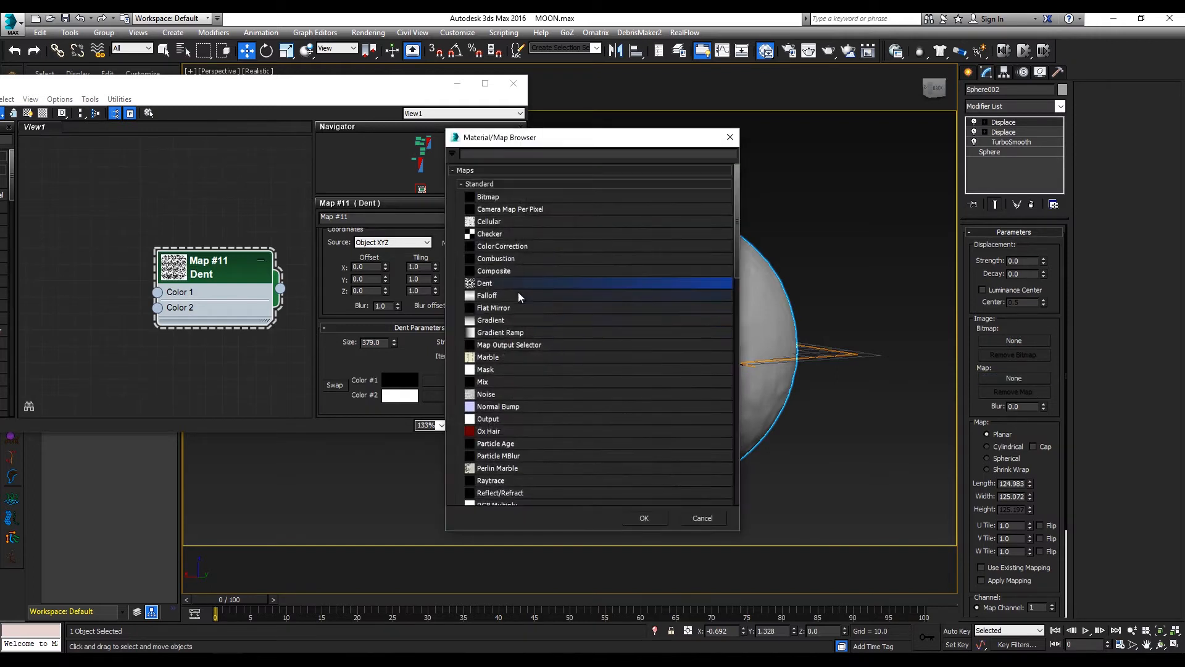
{"action": "double_click", "coordinate": [521, 221]}
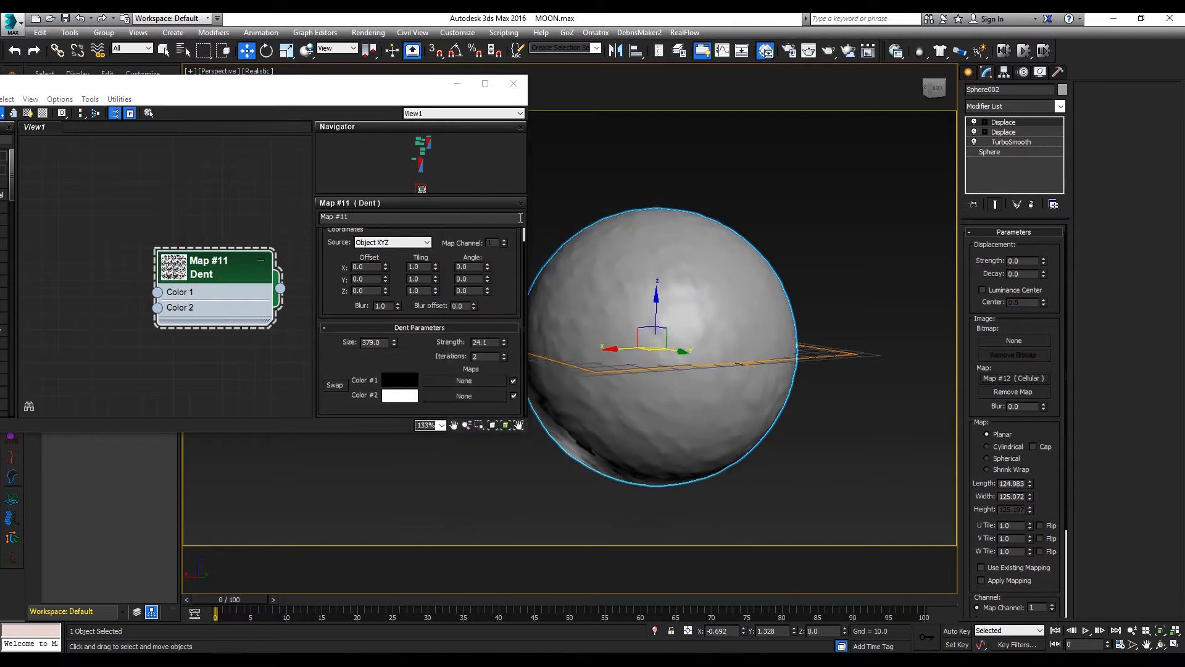
- Bring the Cellular map into the Slate Material Editor, place its node below the Dent node and show its parameters
{"action": "left_click_drag", "start_coordinate": [1025, 387], "coordinate": [253, 365]}
{"action": "left_click", "coordinate": [196, 300]}
{"action": "middle_click_drag", "start_coordinate": [228, 315], "coordinate": [239, 176]}
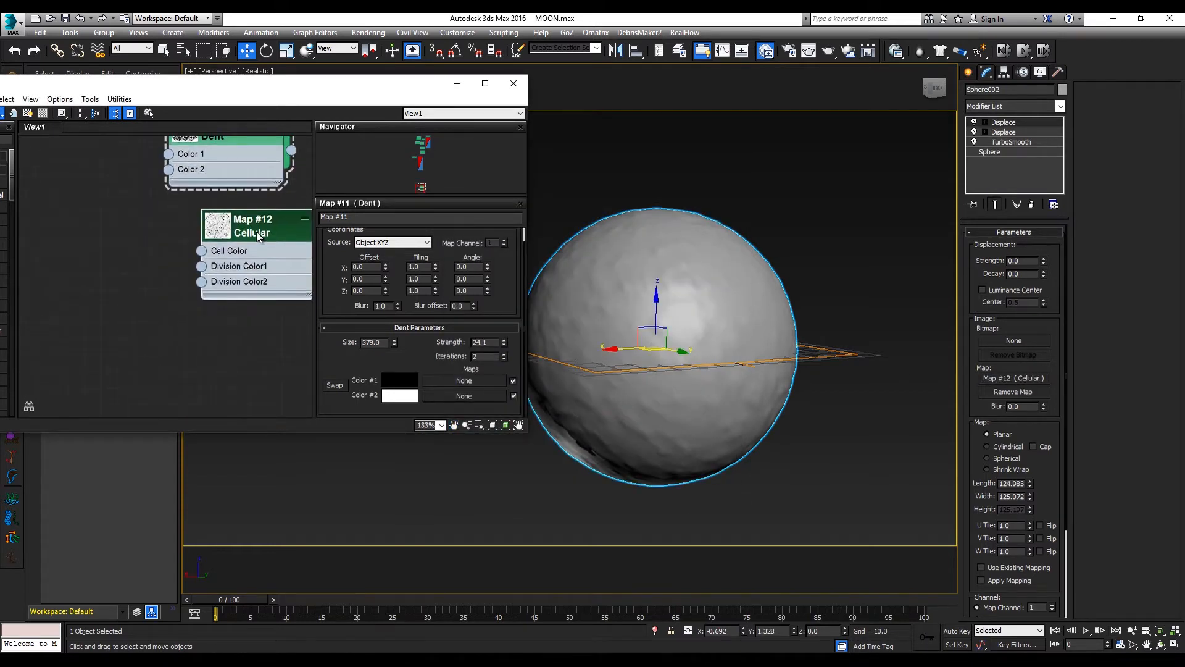
{"action": "left_click_drag", "start_coordinate": [254, 232], "coordinate": [216, 300]}
{"action": "double_click", "coordinate": [216, 300]}
{"action": "middle_click_drag", "start_coordinate": [226, 312], "coordinate": [177, 297]}
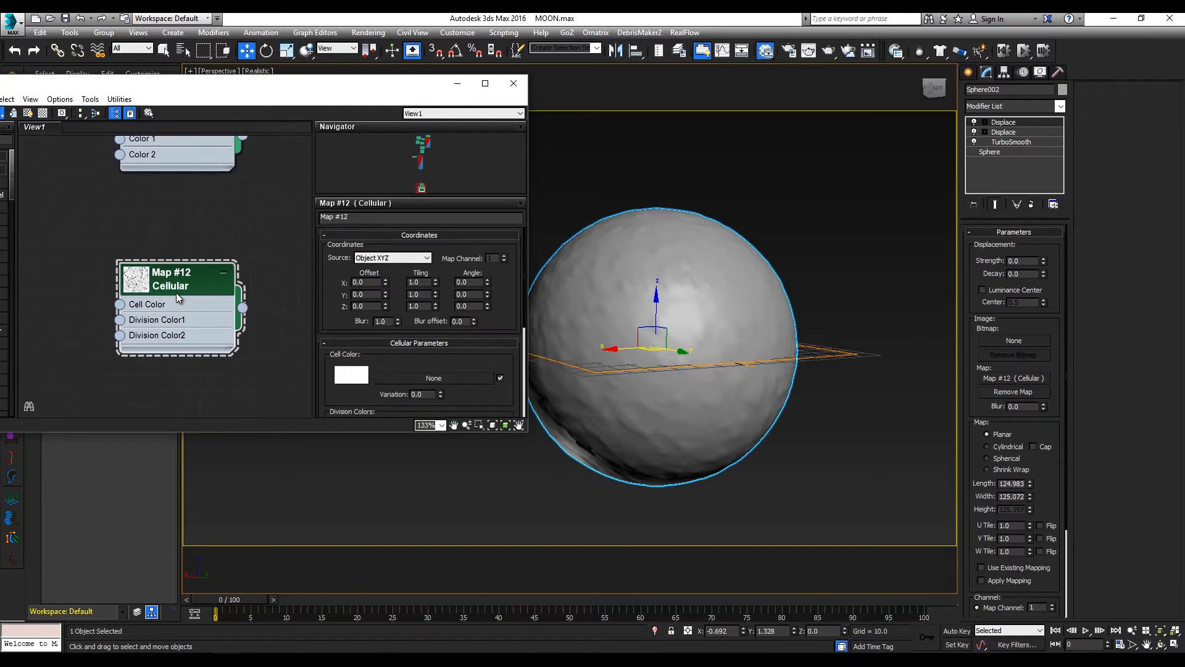
- Set the second Displace modifier to Spherical mapping with a strength of -1.5
{"action": "left_click", "coordinate": [986, 459]}
{"action": "left_click_drag", "start_coordinate": [1043, 261], "coordinate": [1055, 148]}
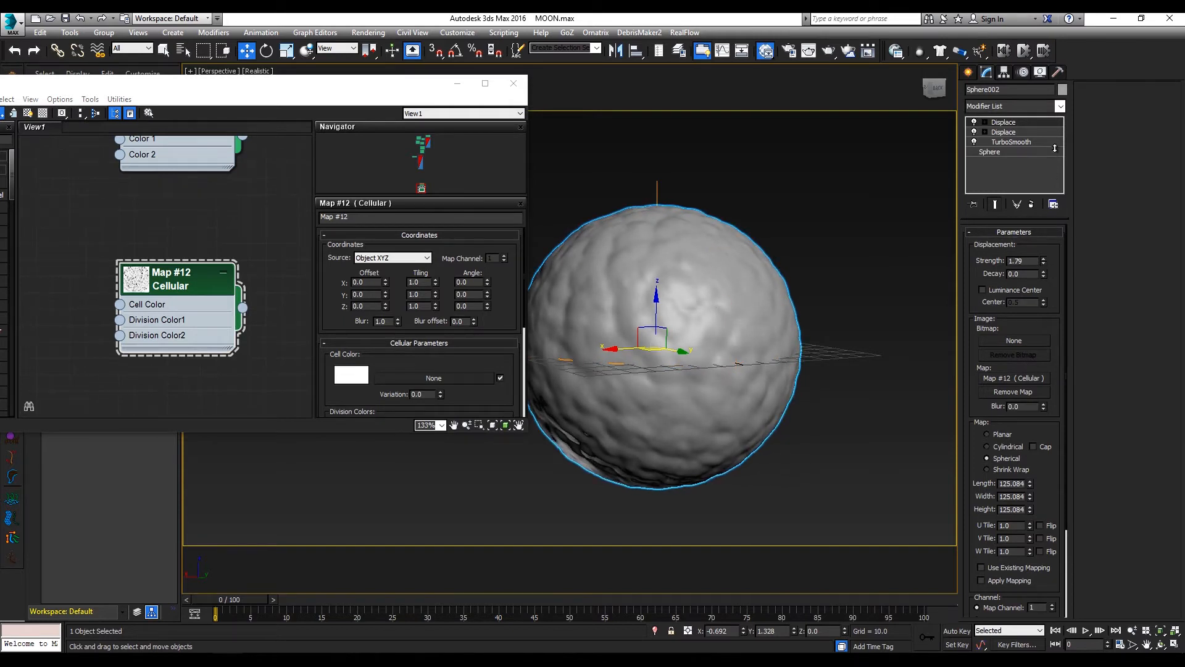
{"action": "left_click_drag", "start_coordinate": [1055, 147], "coordinate": [1030, 350]}
{"action": "mouse_move", "coordinate": [781, 318]}
{"action": "middle_mouse_down", "text": "alt"}
{"action": "mouse_move", "coordinate": [723, 313]}
{"action": "mouse_move", "coordinate": [673, 346]}
{"action": "mouse_move", "coordinate": [803, 318]}
{"action": "middle_mouse_up", "text": "alt"}
{"action": "middle_click_drag", "start_coordinate": [716, 291], "coordinate": [552, 297], "text": "alt"}
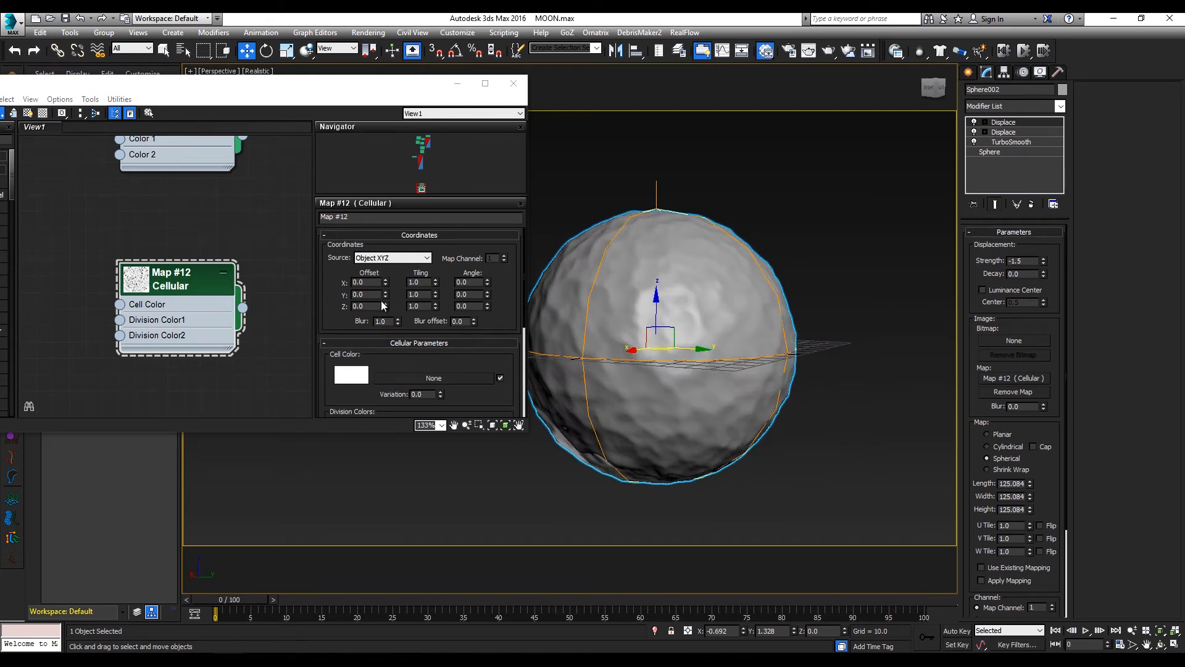
- Adjust the Cellular map's cell spread to 0.42, checking the TurboSmooth settings and the surface detail
{"action": "left_click_drag", "start_coordinate": [413, 330], "coordinate": [421, 162]}
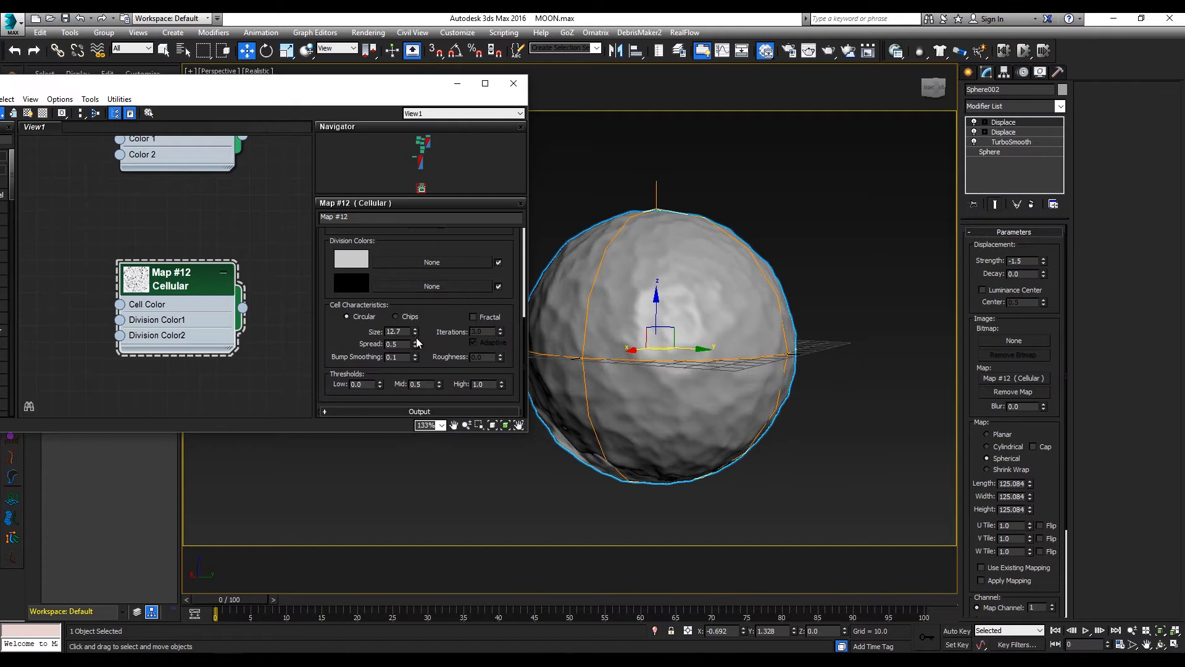
{"action": "left_click_drag", "start_coordinate": [415, 344], "coordinate": [432, 273]}
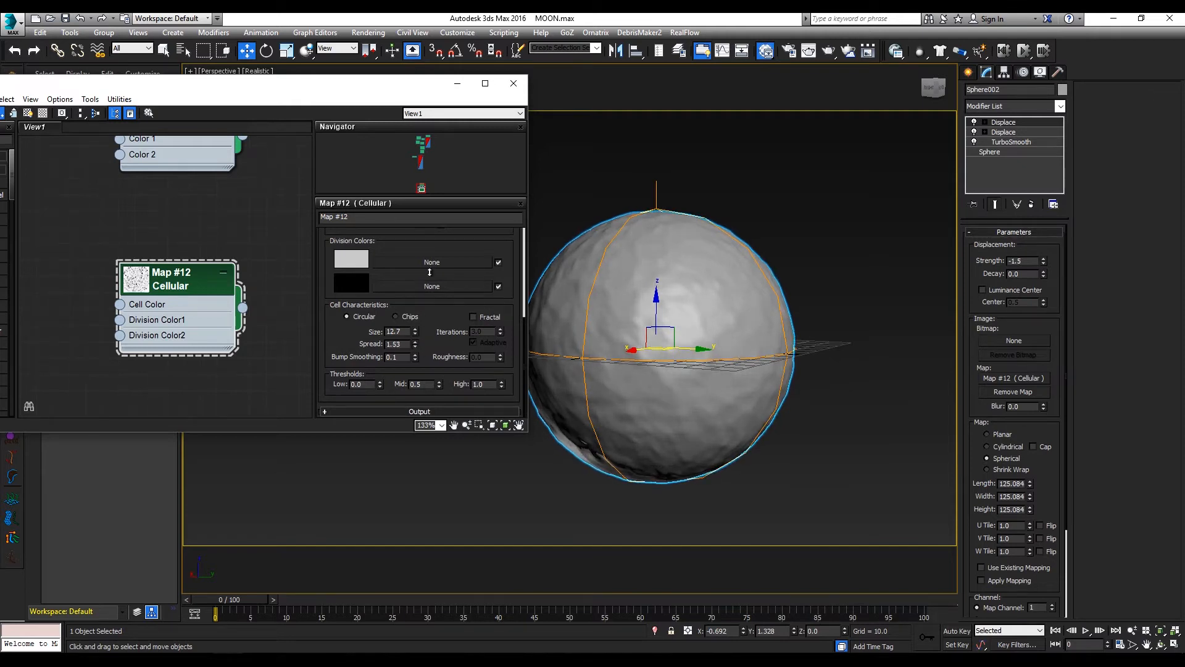
{"action": "left_click", "coordinate": [1019, 143]}
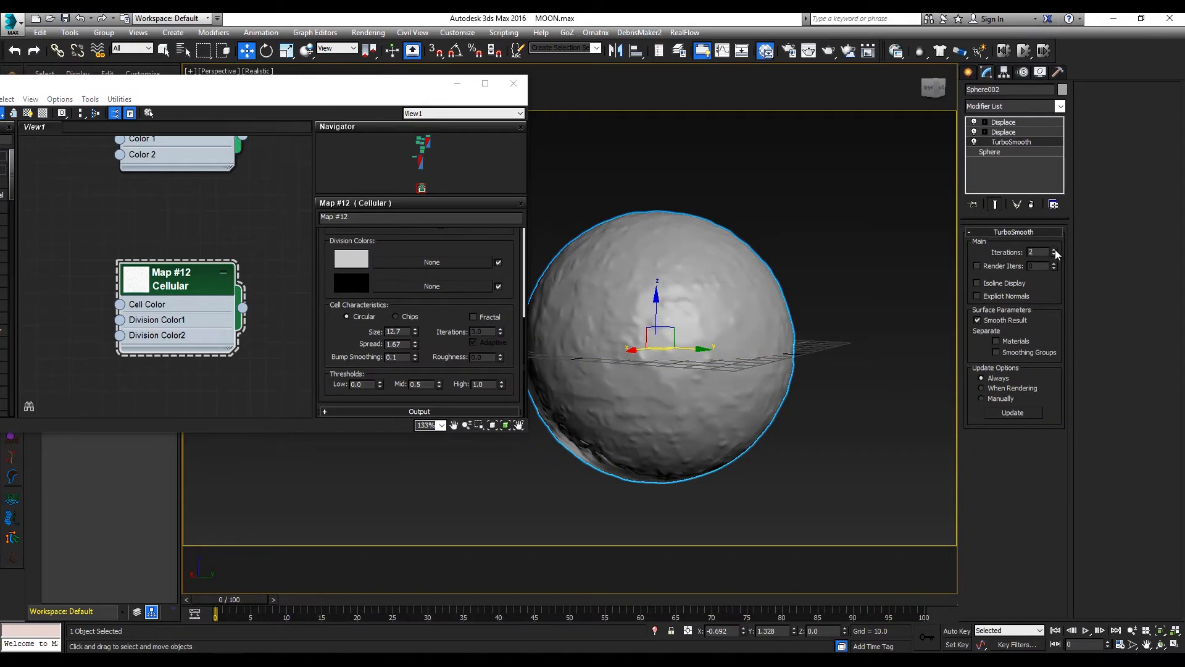
{"action": "middle_click_drag", "start_coordinate": [766, 259], "coordinate": [808, 265], "text": "alt"}
{"action": "left_click_drag", "start_coordinate": [415, 346], "coordinate": [476, 419]}
{"action": "mouse_move", "coordinate": [688, 343]}
{"action": "middle_mouse_down", "text": "alt"}
{"action": "mouse_move", "coordinate": [642, 360]}
{"action": "mouse_move", "coordinate": [677, 347]}
{"action": "middle_mouse_up", "text": "alt"}
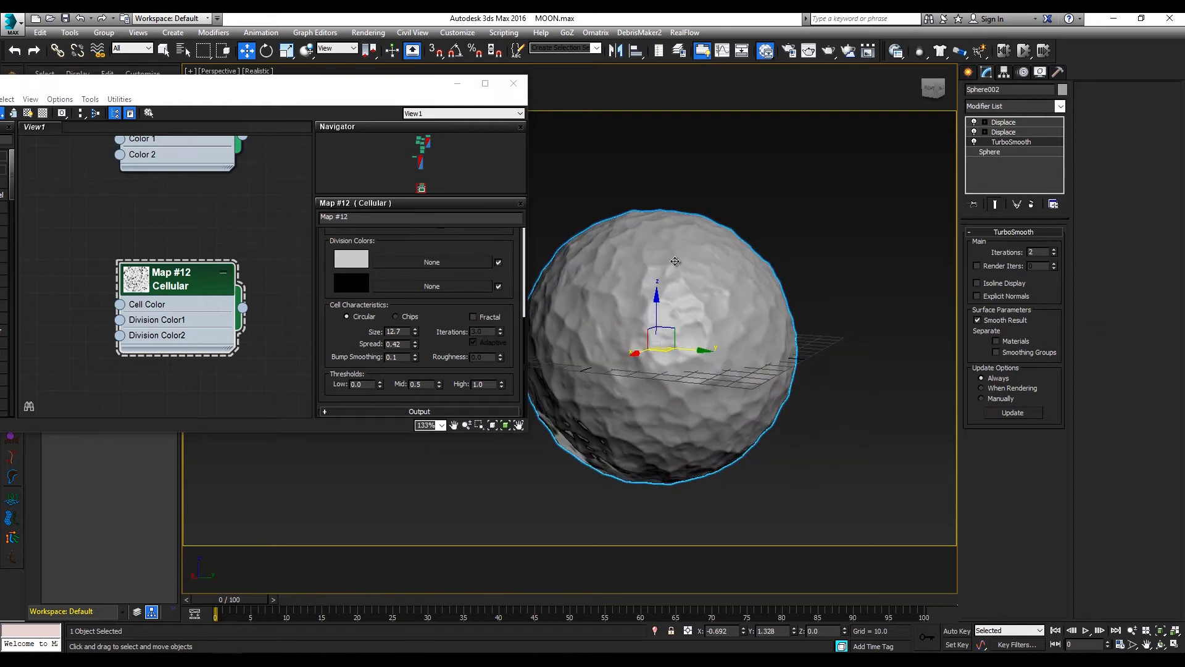
- Set the second Displace modifier's strength to -0.645 and check the softened craters on the sphere
{"action": "left_click", "coordinate": [1004, 123]}
{"action": "left_click_drag", "start_coordinate": [1043, 261], "coordinate": [1057, 224]}
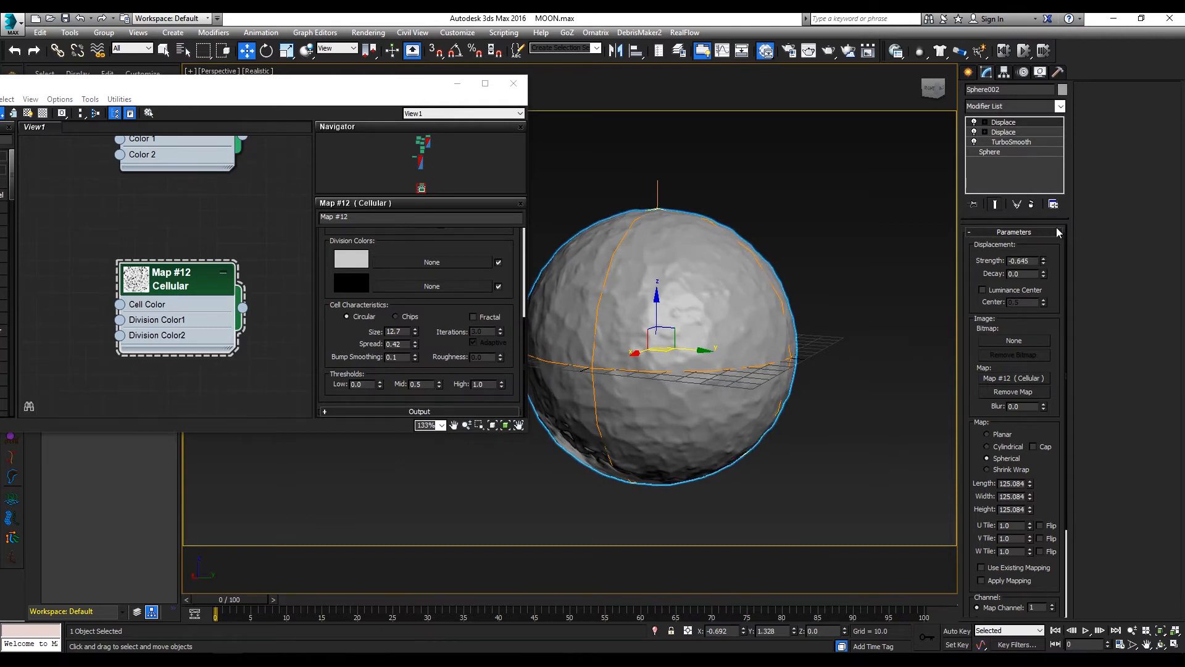
{"action": "middle_click_drag", "start_coordinate": [771, 272], "coordinate": [844, 252], "text": "alt"}
{"action": "left_click", "coordinate": [818, 308]}
{"action": "left_click", "coordinate": [803, 350]}
- Add a third Displace modifier on top of the sphere's modifier stack
{"action": "left_click", "coordinate": [1060, 107]}
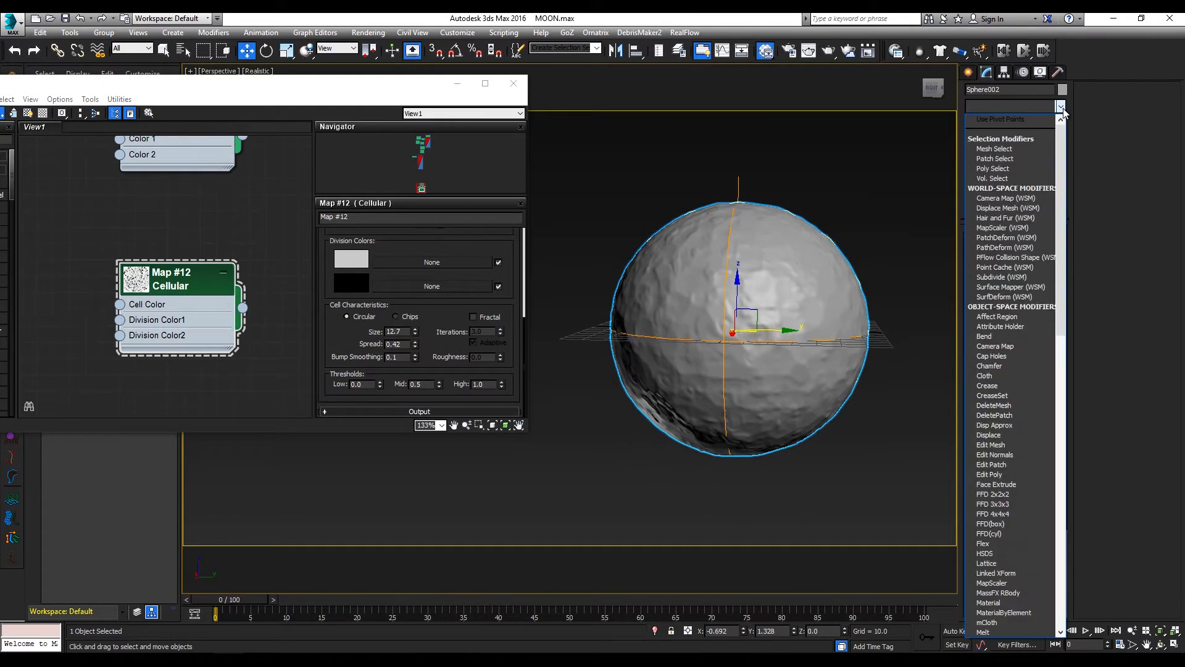
{"action": "scroll", "coordinate": [1021, 308], "scroll_direction": "down", "scroll_amount": 3}
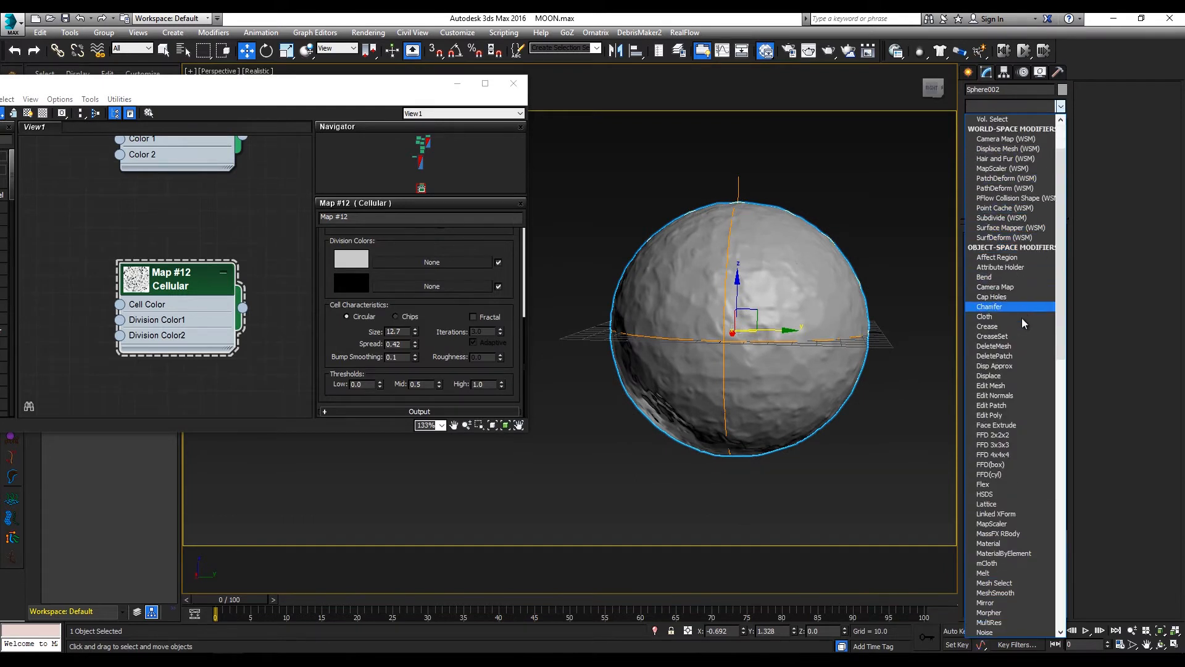
{"action": "scroll", "coordinate": [1016, 417], "scroll_direction": "down", "scroll_amount": 2}
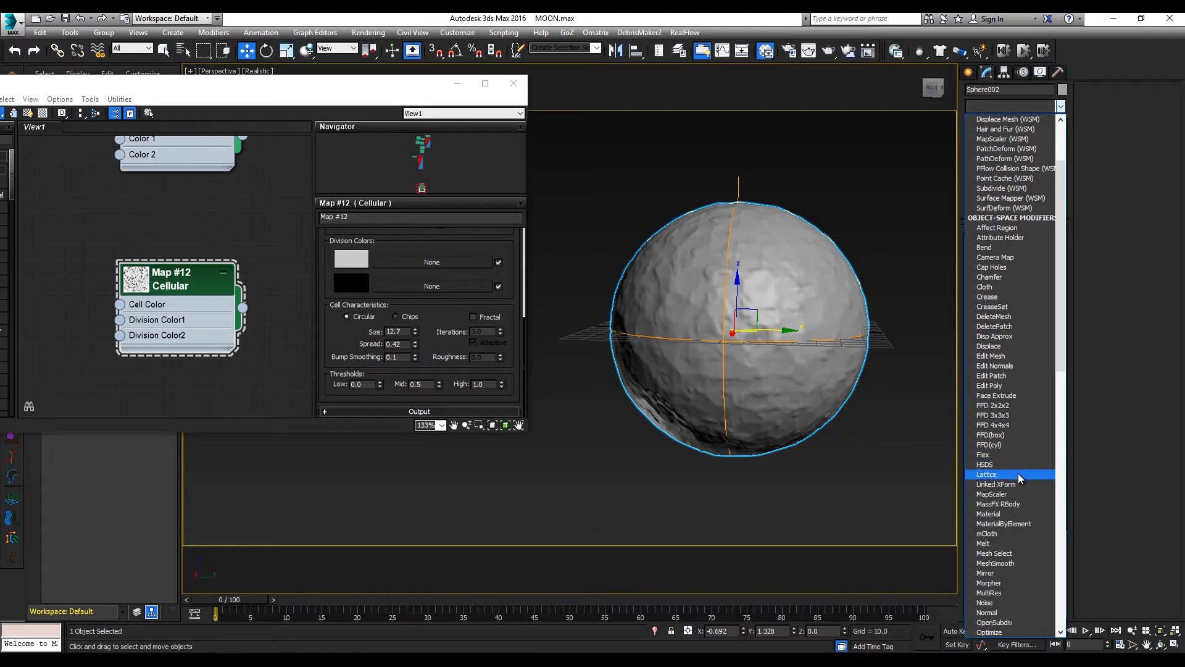
{"action": "left_click", "coordinate": [1020, 347]}
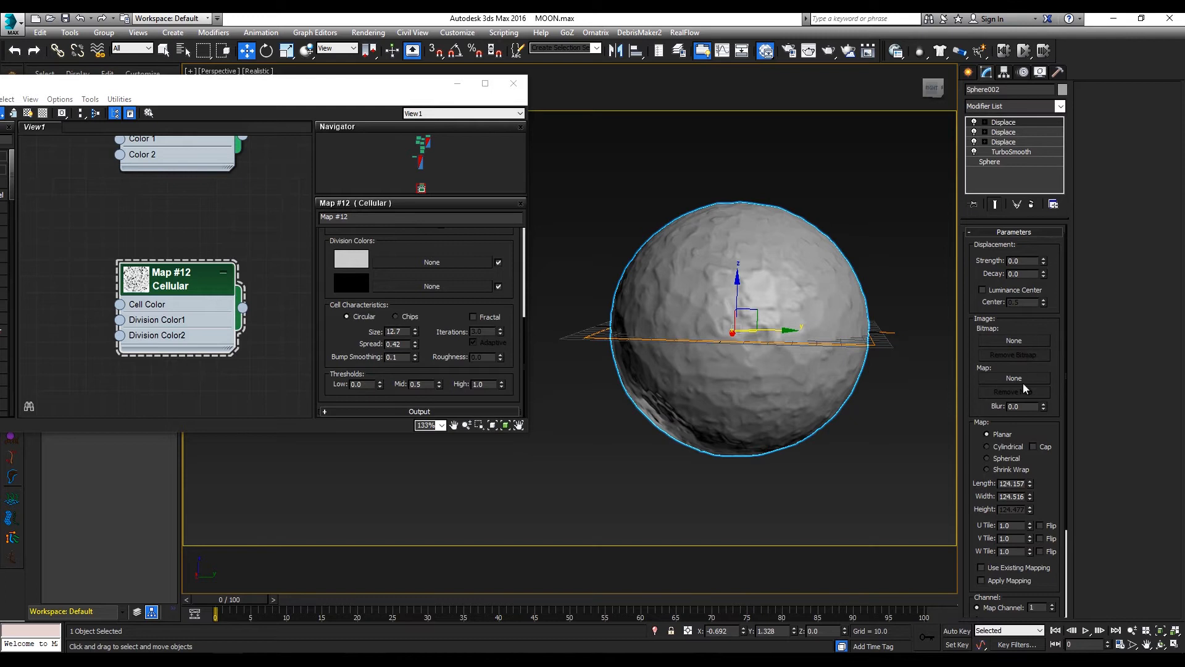
- Assign a new Cellular map to the third Displace modifier and move its node to free space in the material graph
{"action": "left_click", "coordinate": [1018, 377]}
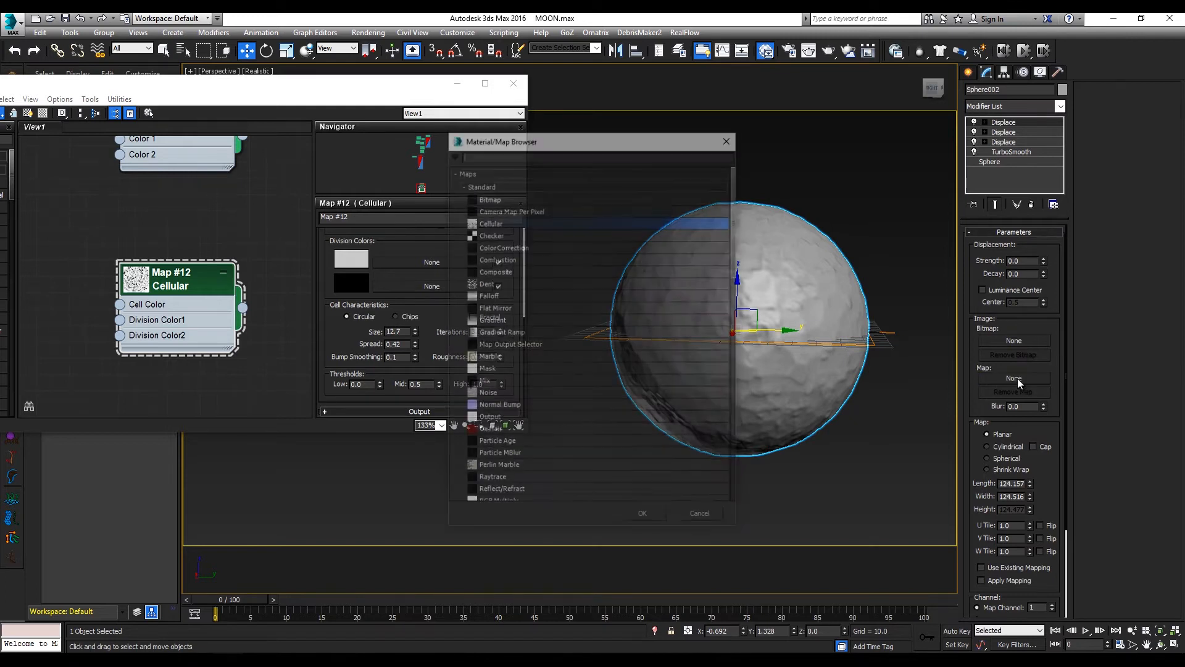
{"action": "double_click", "coordinate": [497, 221]}
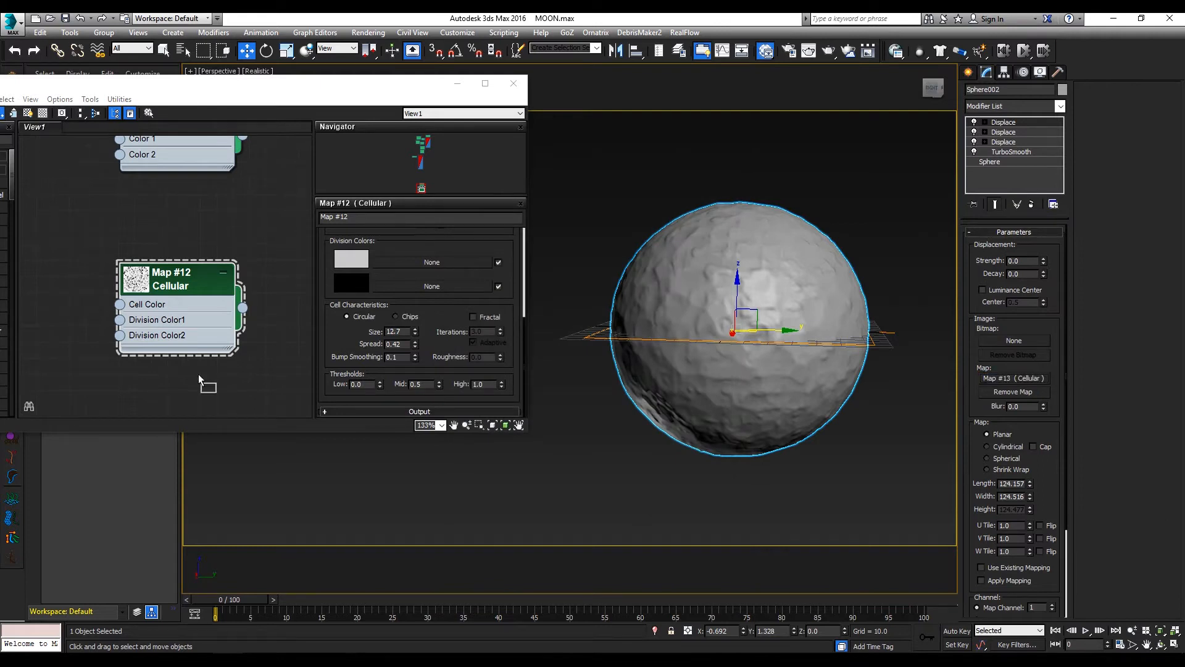
{"action": "left_click_drag", "start_coordinate": [198, 374], "coordinate": [198, 374]}
{"action": "left_click", "coordinate": [198, 294]}
{"action": "middle_click_drag", "start_coordinate": [219, 384], "coordinate": [269, 200]}
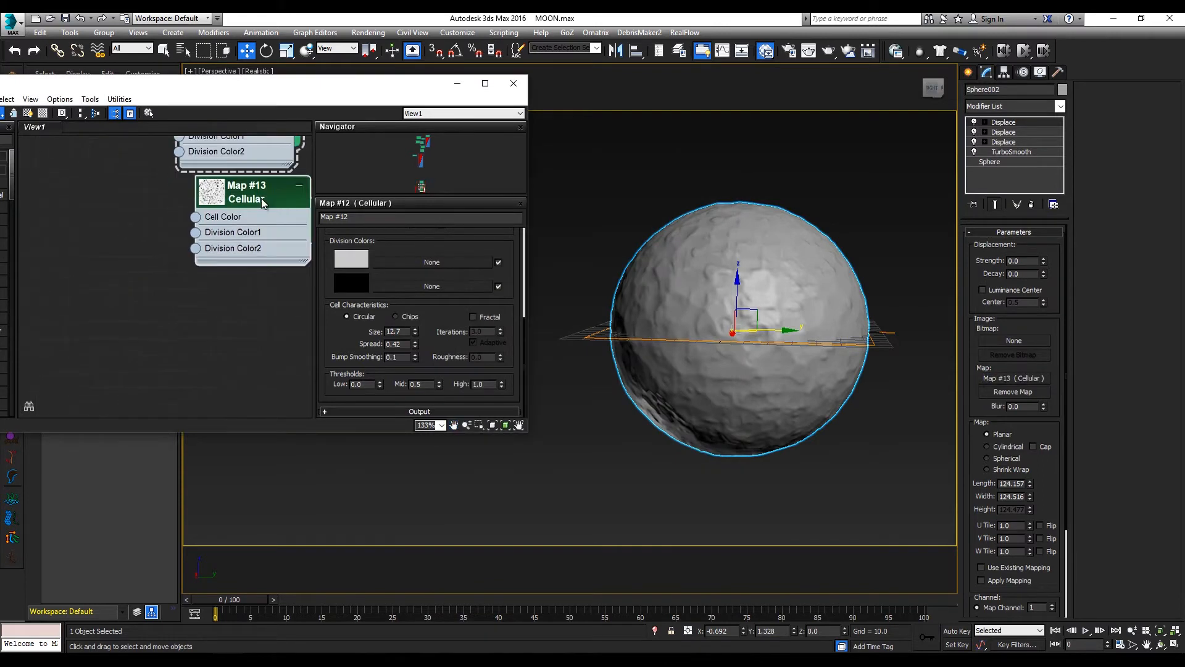
{"action": "left_click_drag", "start_coordinate": [261, 198], "coordinate": [213, 269]}
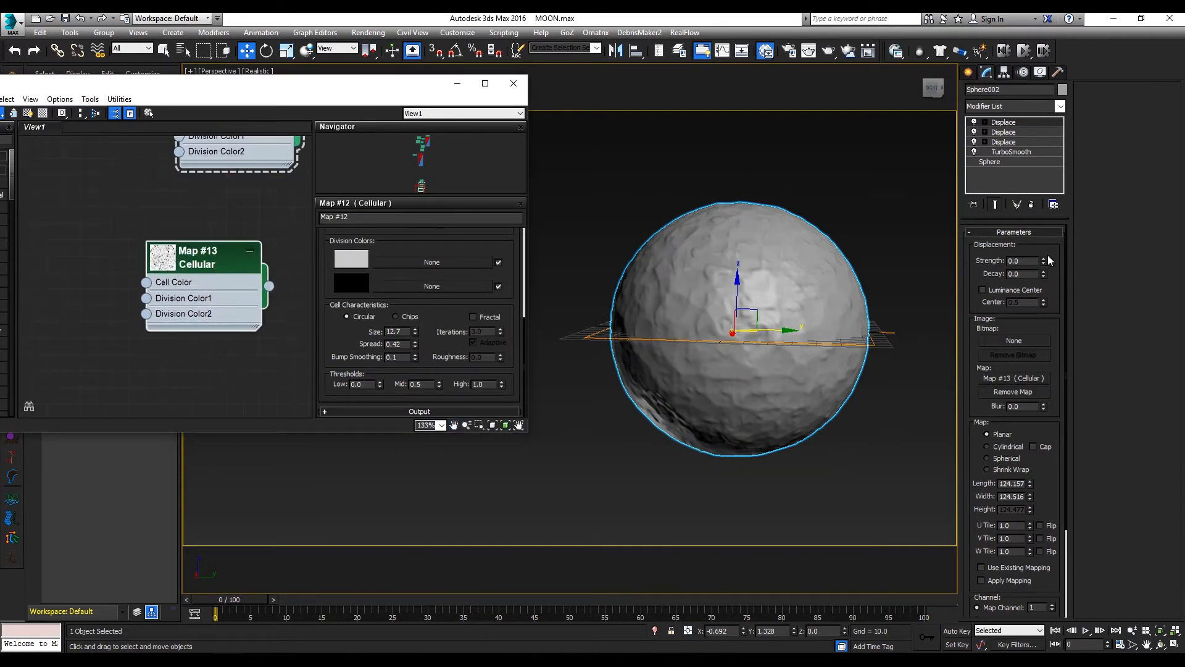
- Set the third Displace modifier to Spherical mapping with a strength of -0.43
{"action": "left_click_drag", "start_coordinate": [1044, 262], "coordinate": [1047, 285]}
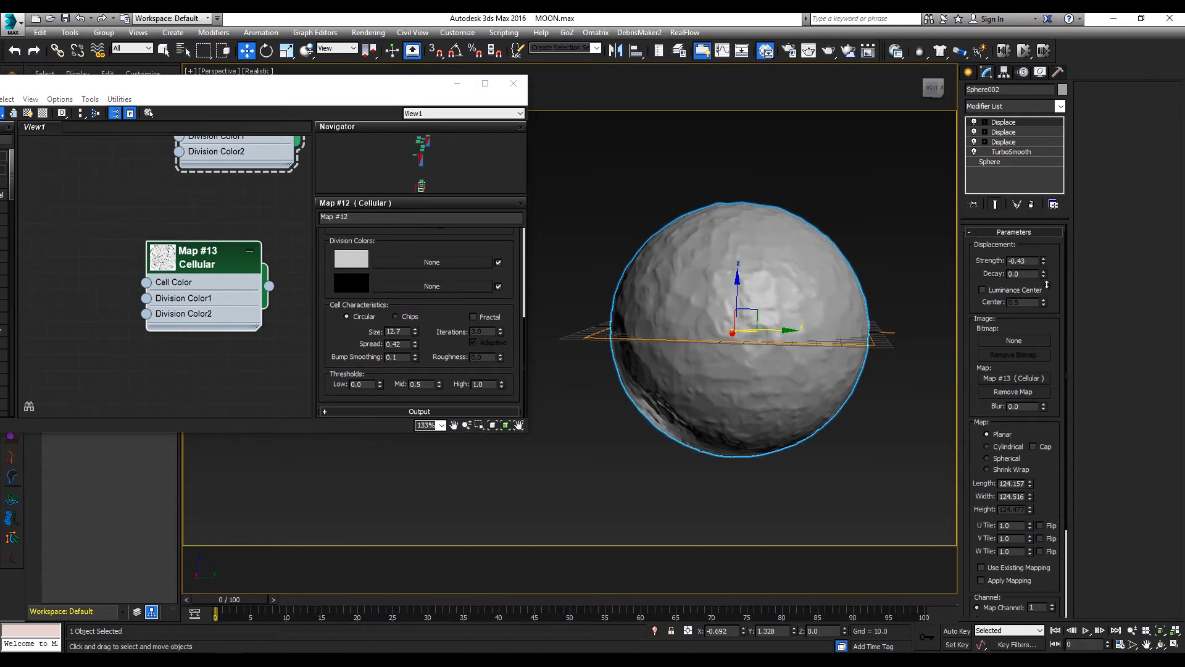
{"action": "left_click", "coordinate": [987, 459]}
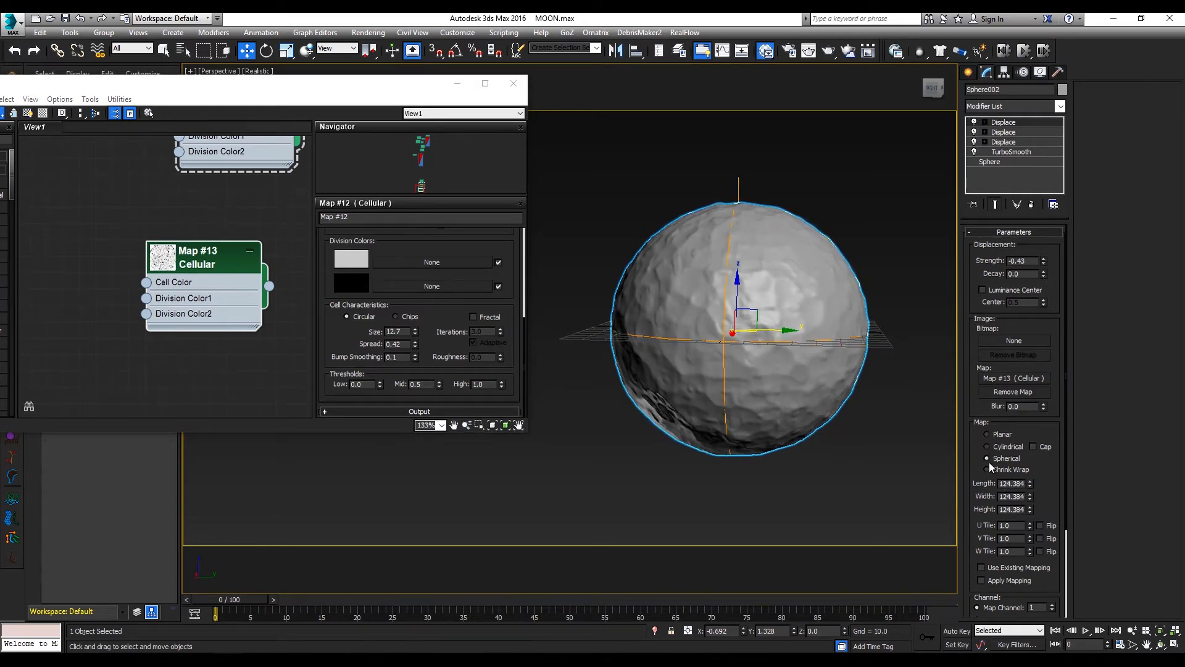
- Try a size of 37.2 and a spread of 0.06 on Cellular Map #12, with a displacement strength of -0.96
{"action": "left_click", "coordinate": [227, 263]}
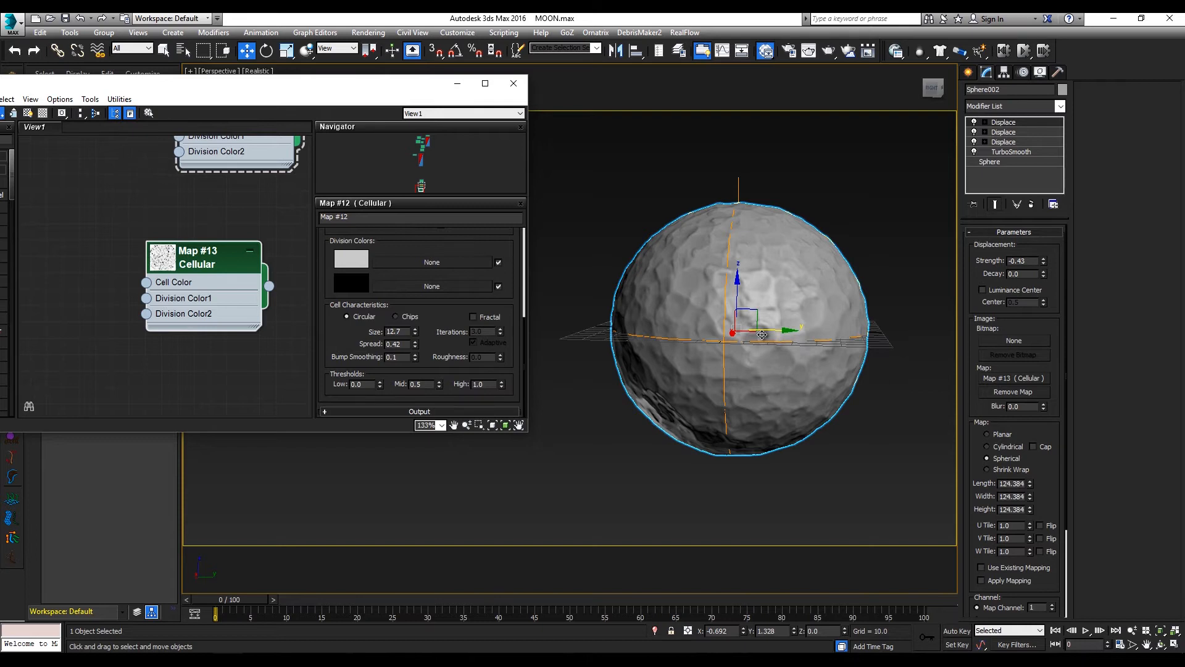
{"action": "left_click_drag", "start_coordinate": [416, 347], "coordinate": [446, 182]}
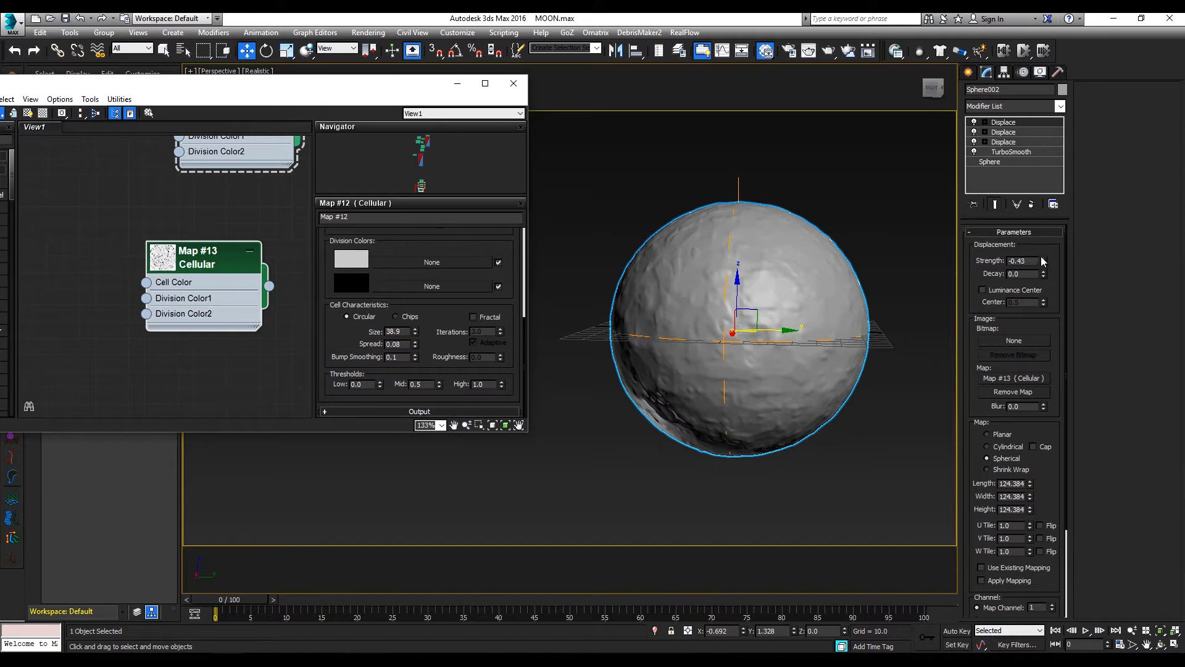
{"action": "left_click_drag", "start_coordinate": [1043, 260], "coordinate": [1057, 294]}
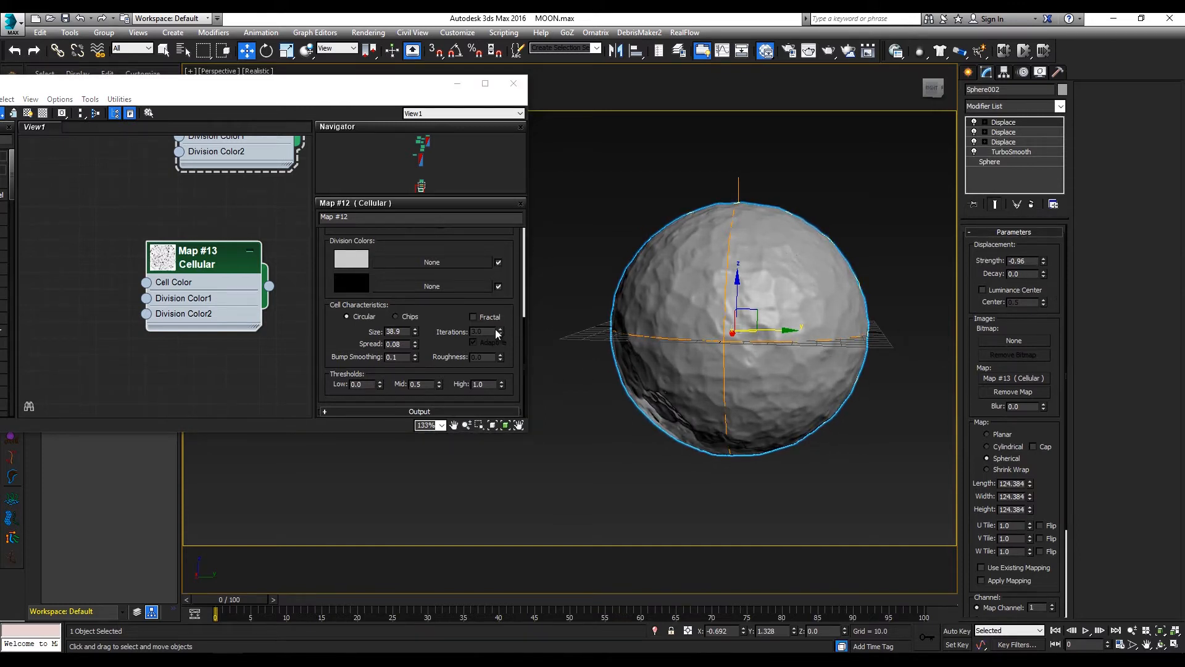
{"action": "mouse_move", "coordinate": [416, 343]}
{"action": "left_mouse_down"}
{"action": "mouse_move", "coordinate": [423, 317]}
{"action": "mouse_move", "coordinate": [434, 346]}
{"action": "mouse_move", "coordinate": [416, 339]}
{"action": "left_mouse_up"}
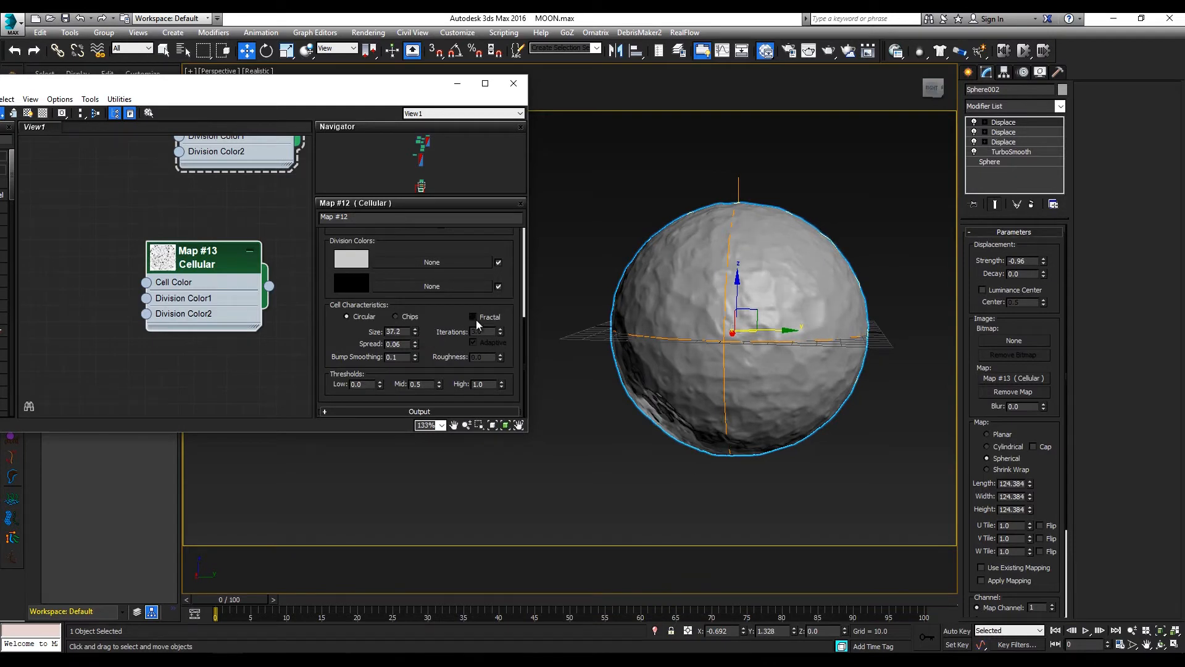
- Try Fractal cells on Map #12 with size 56.8 and spread 0.21, turn Fractal off again and inspect the sphere
{"action": "left_click", "coordinate": [475, 318]}
{"action": "mouse_move", "coordinate": [748, 299]}
{"action": "middle_mouse_down", "text": "alt"}
{"action": "mouse_move", "coordinate": [766, 315]}
{"action": "mouse_move", "coordinate": [891, 330]}
{"action": "mouse_move", "coordinate": [757, 307]}
{"action": "middle_mouse_up", "text": "alt"}
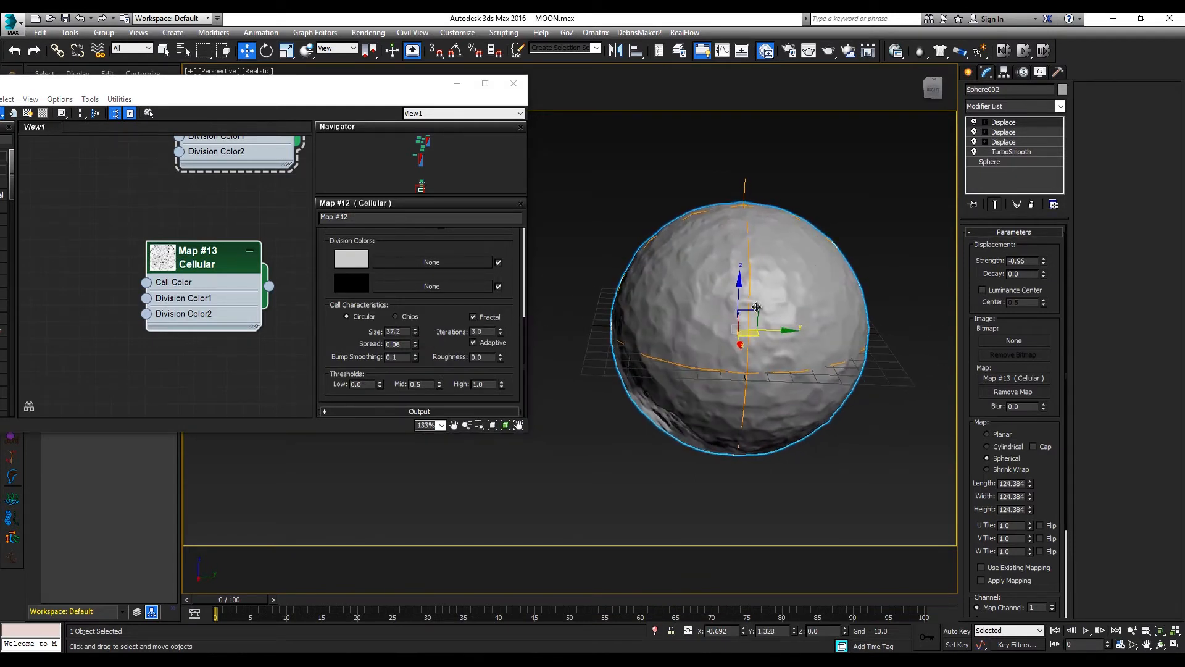
{"action": "left_click_drag", "start_coordinate": [415, 332], "coordinate": [416, 367]}
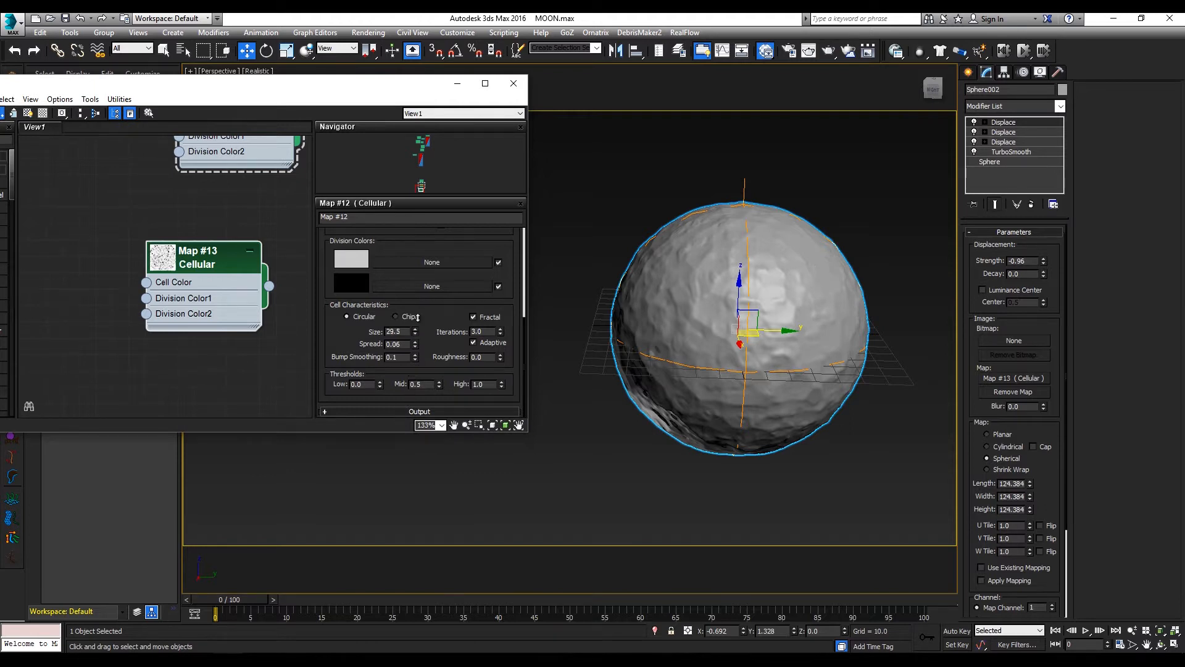
{"action": "left_click_drag", "start_coordinate": [428, 265], "coordinate": [444, 218]}
{"action": "mouse_move", "coordinate": [417, 347]}
{"action": "left_mouse_down"}
{"action": "mouse_move", "coordinate": [421, 326]}
{"action": "mouse_move", "coordinate": [419, 336]}
{"action": "left_mouse_up"}
{"action": "middle_click_drag", "start_coordinate": [717, 340], "coordinate": [669, 306], "text": "alt"}
{"action": "mouse_move", "coordinate": [415, 336]}
{"action": "left_mouse_down"}
{"action": "mouse_move", "coordinate": [423, 313]}
{"action": "mouse_move", "coordinate": [424, 343]}
{"action": "left_mouse_up"}
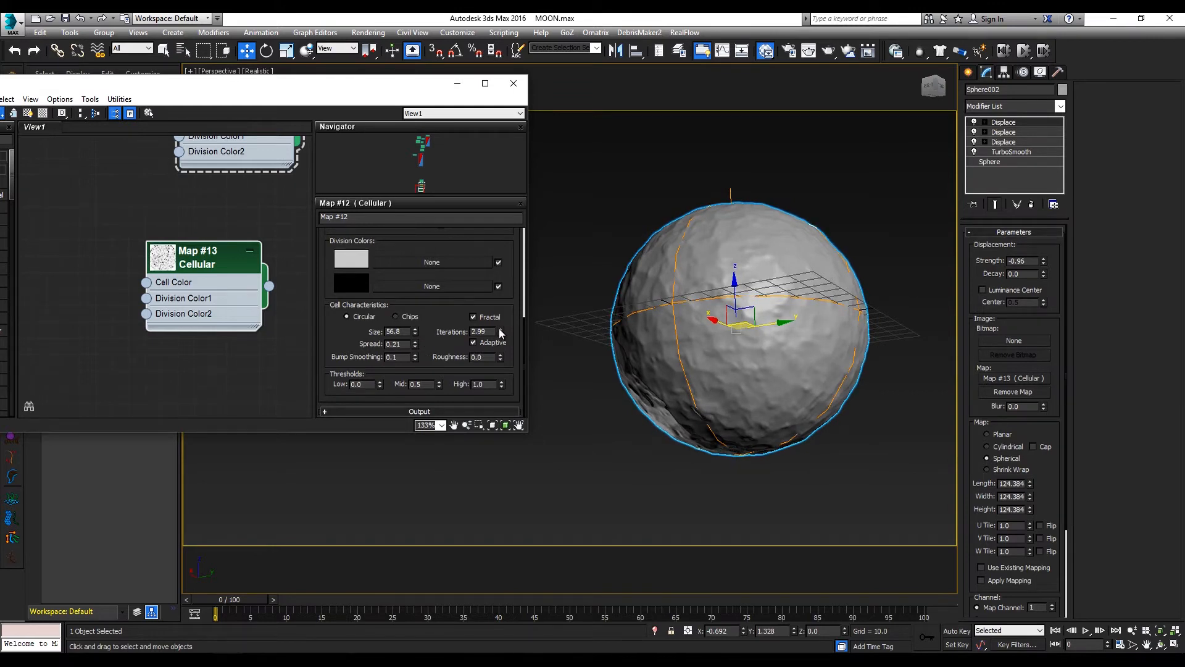
{"action": "left_click", "coordinate": [474, 316]}
{"action": "middle_click_drag", "start_coordinate": [752, 324], "coordinate": [783, 347], "text": "alt"}
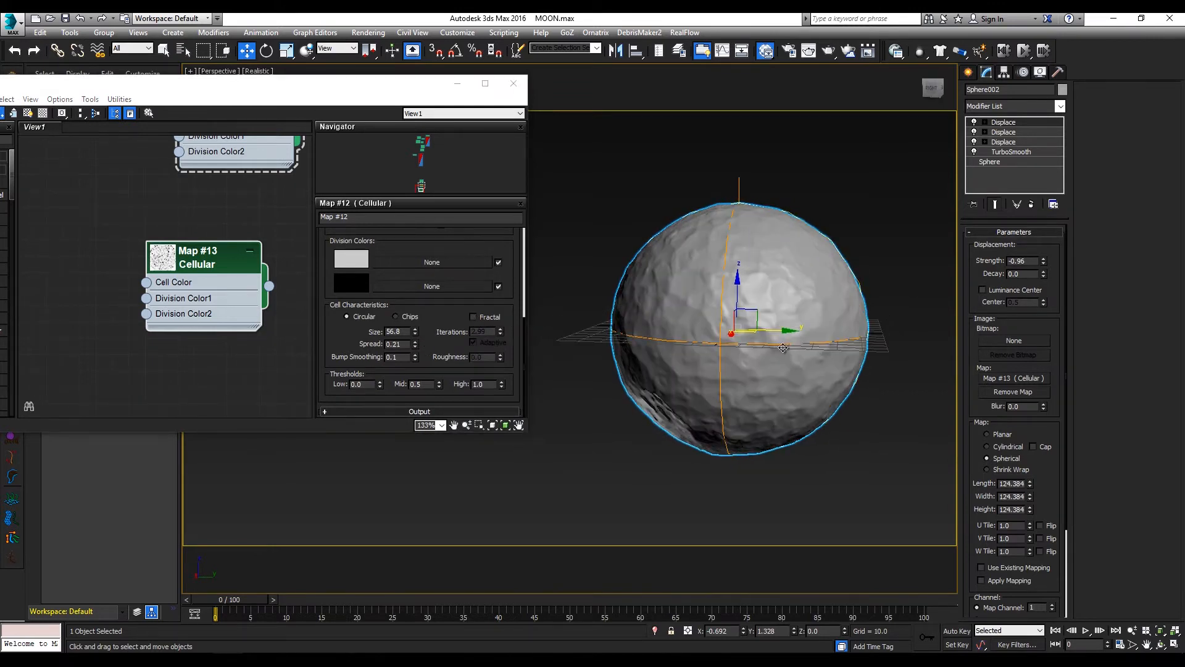
- Set the third Displace modifier's strength to -2.75 and Map #12's size to 60.1 and spread to 0.02
{"action": "left_click_drag", "start_coordinate": [1043, 266], "coordinate": [1042, 289]}
{"action": "mouse_move", "coordinate": [794, 314]}
{"action": "middle_mouse_down", "text": "alt"}
{"action": "mouse_move", "coordinate": [757, 311]}
{"action": "mouse_move", "coordinate": [810, 311]}
{"action": "middle_mouse_up", "text": "alt"}
{"action": "mouse_move", "coordinate": [417, 332]}
{"action": "left_mouse_down"}
{"action": "mouse_move", "coordinate": [422, 311]}
{"action": "mouse_move", "coordinate": [418, 353]}
{"action": "left_mouse_up"}
{"action": "left_click_drag", "start_coordinate": [417, 356], "coordinate": [417, 356]}
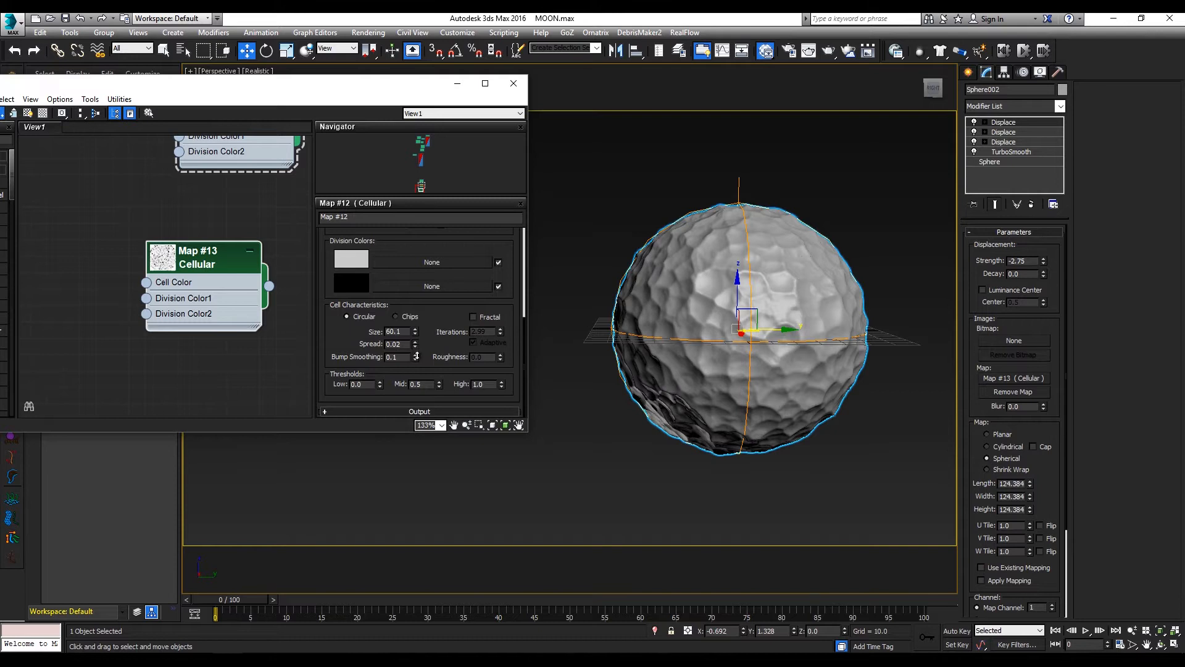
- Deepen the third Displace modifier's effect to a strength of -7.48
{"action": "middle_click_drag", "start_coordinate": [232, 270], "coordinate": [225, 332]}
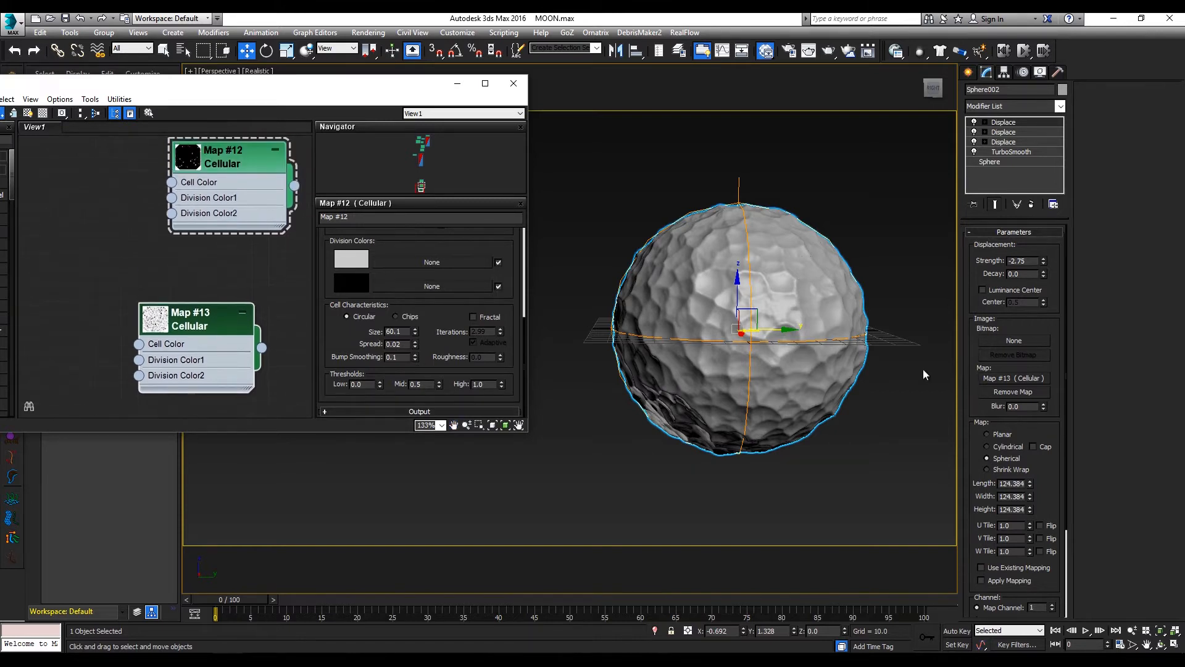
{"action": "left_click", "coordinate": [1001, 132]}
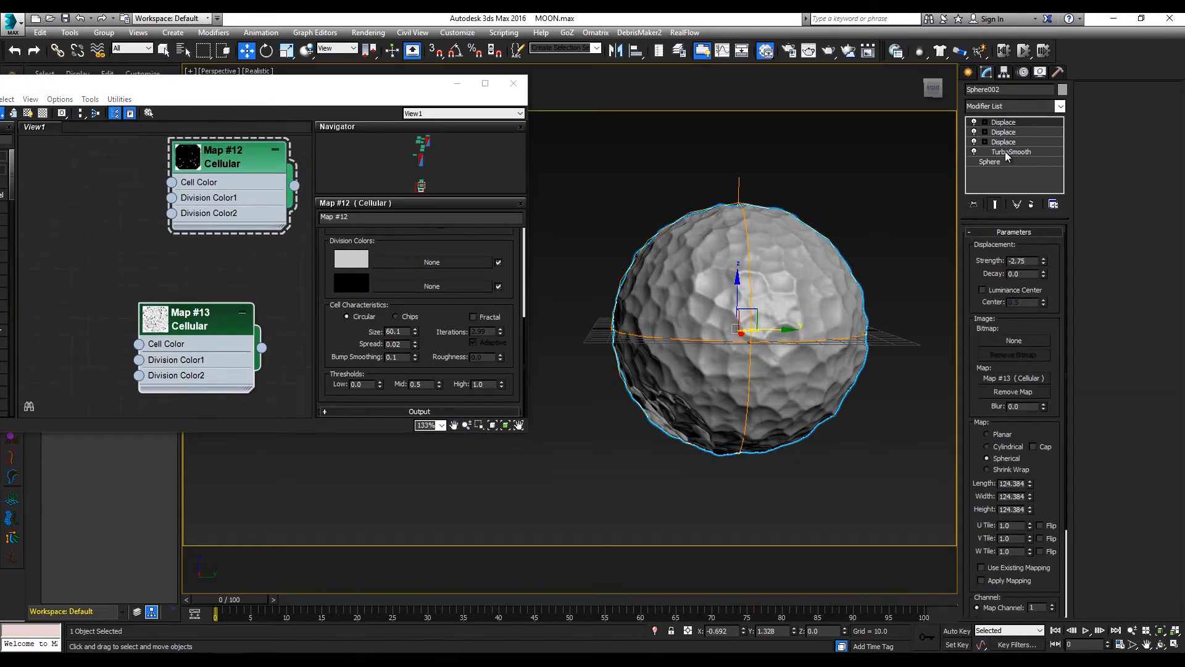
{"action": "left_click_drag", "start_coordinate": [1044, 263], "coordinate": [1041, 370]}
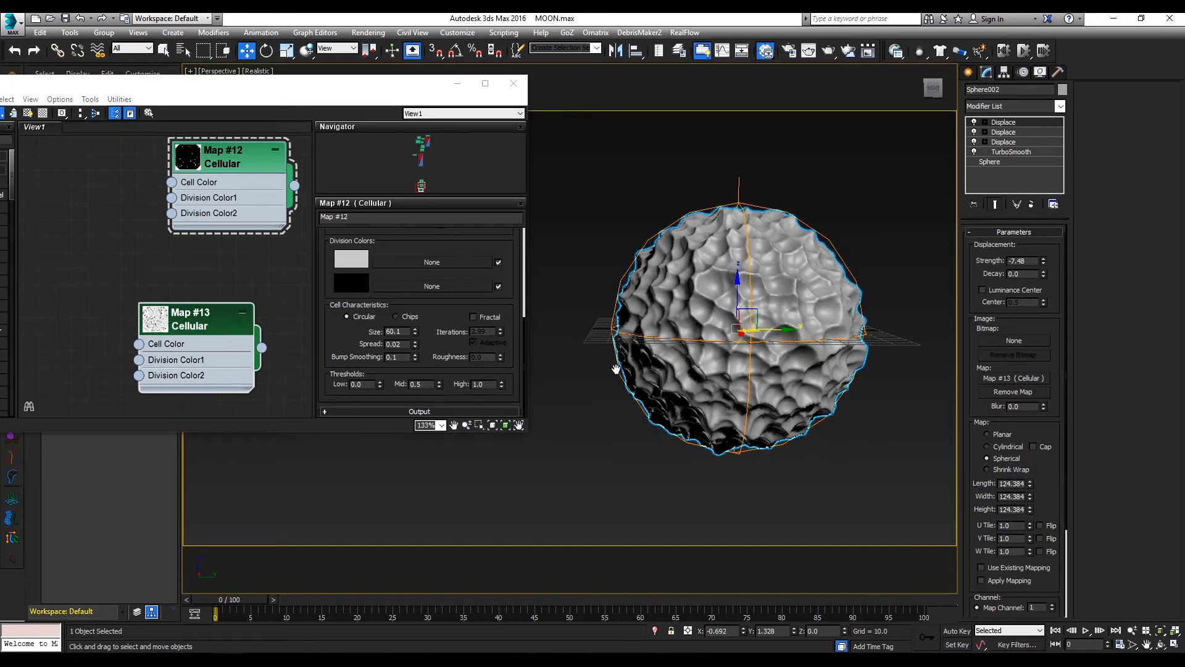
- Open Cellular Map #13's parameters and set its size to 33.4 and spread to 0.07 to form round craters
{"action": "left_click", "coordinate": [201, 324]}
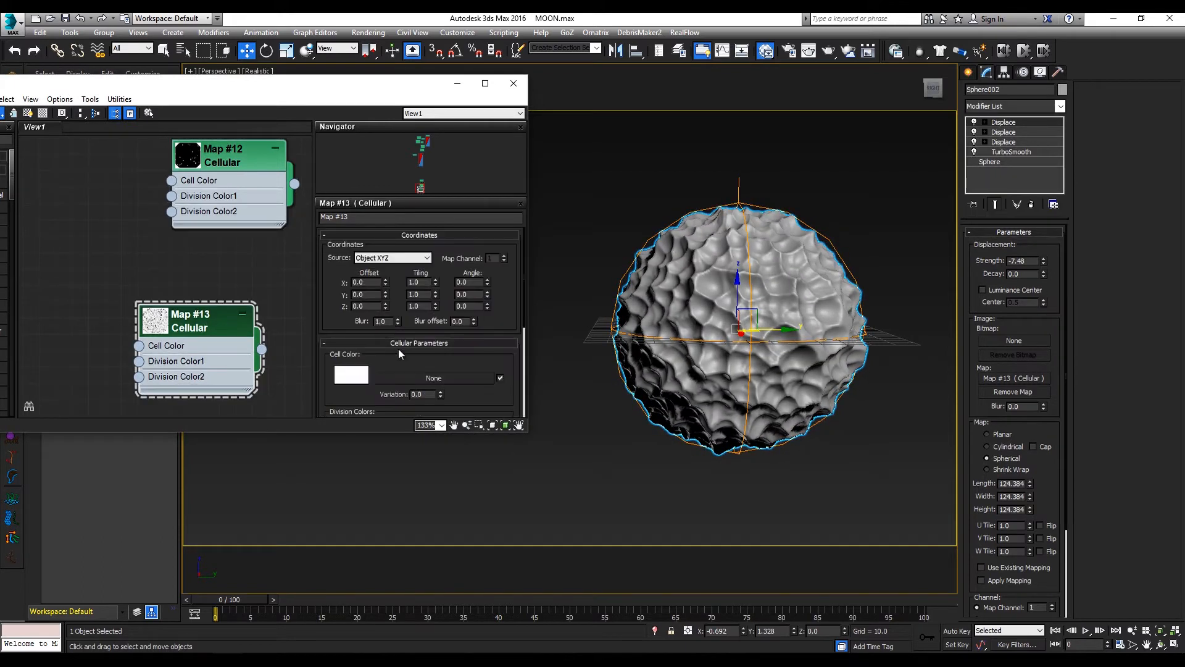
{"action": "scroll", "coordinate": [398, 348], "scroll_direction": "down", "scroll_amount": 5}
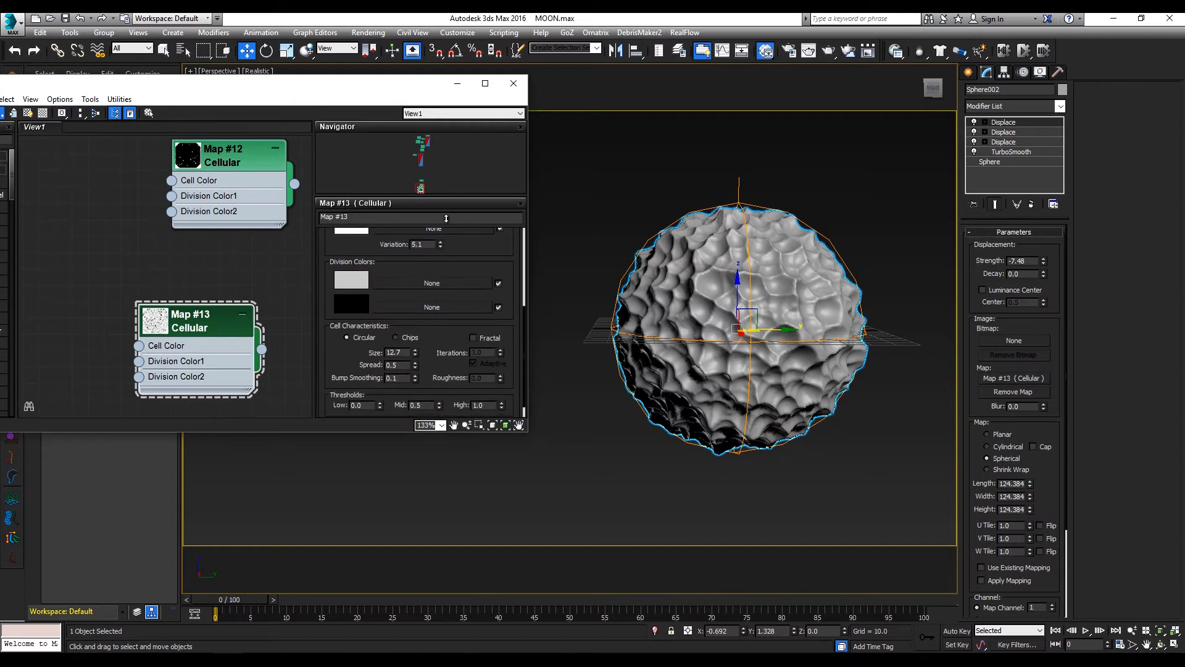
{"action": "scroll", "coordinate": [426, 269], "scroll_direction": "down", "scroll_amount": 1}
{"action": "left_click_drag", "start_coordinate": [412, 331], "coordinate": [431, 200]}
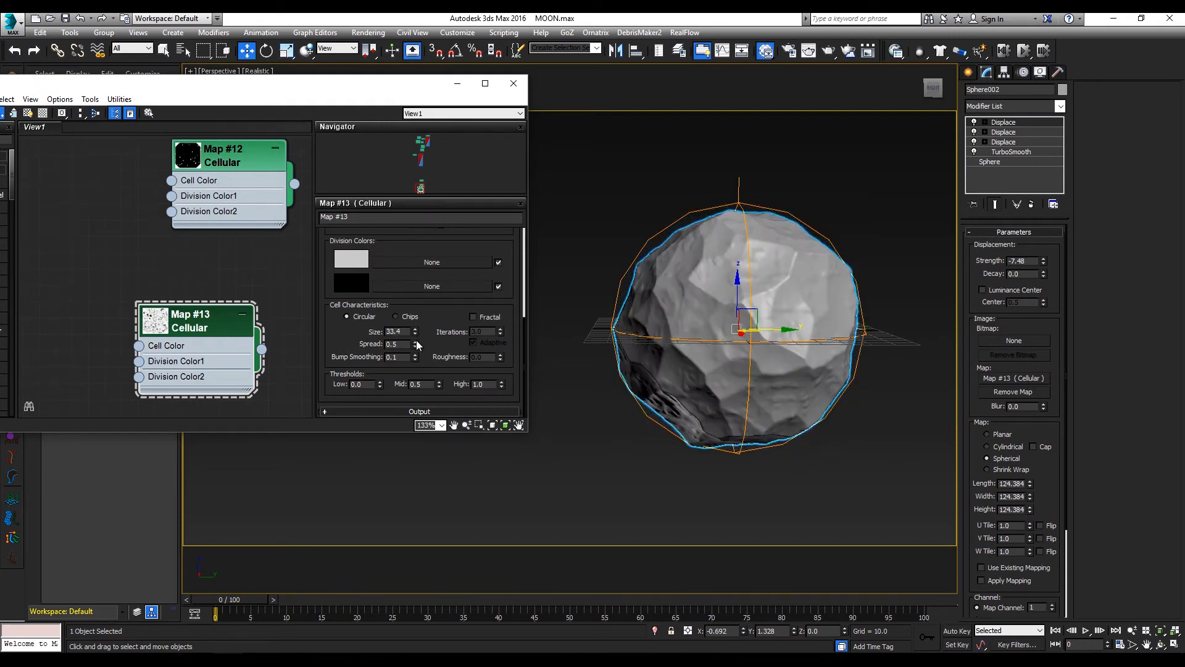
{"action": "left_click_drag", "start_coordinate": [416, 346], "coordinate": [442, 367]}
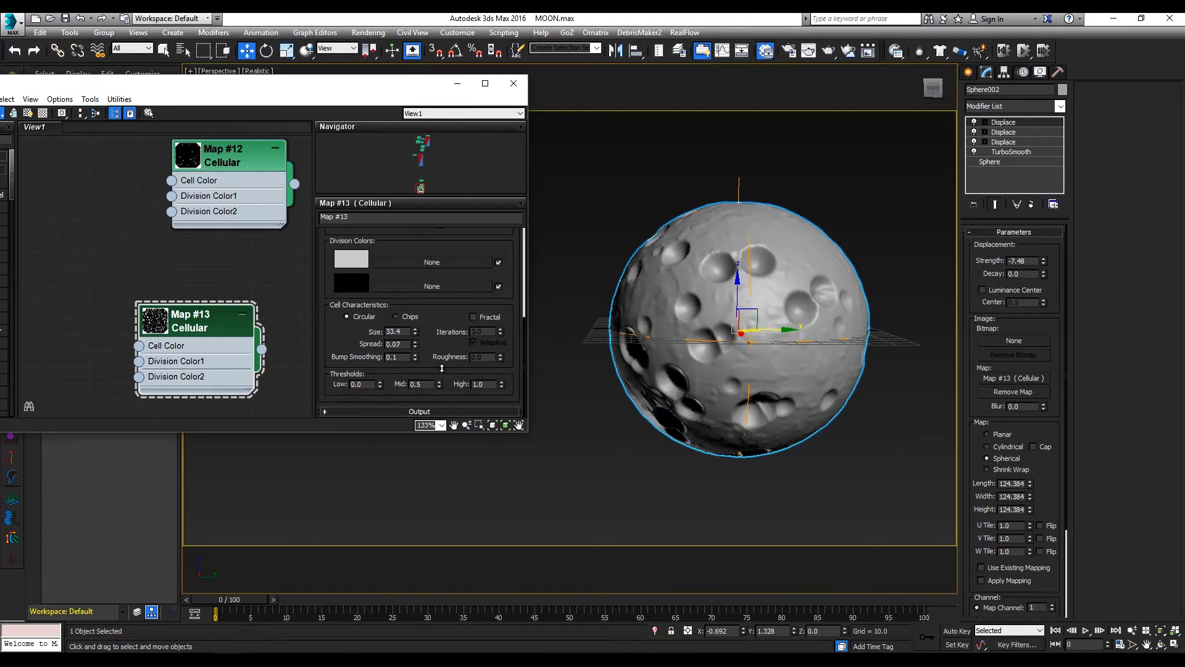
{"action": "middle_click_drag", "start_coordinate": [799, 323], "coordinate": [864, 355], "text": "alt"}
- Soften the craters by setting the third Displace modifier's strength to -2.356, checking the sphere from several sides
{"action": "left_click_drag", "start_coordinate": [1046, 261], "coordinate": [1046, 223]}
{"action": "middle_click_drag", "start_coordinate": [811, 318], "coordinate": [769, 309], "text": "alt"}
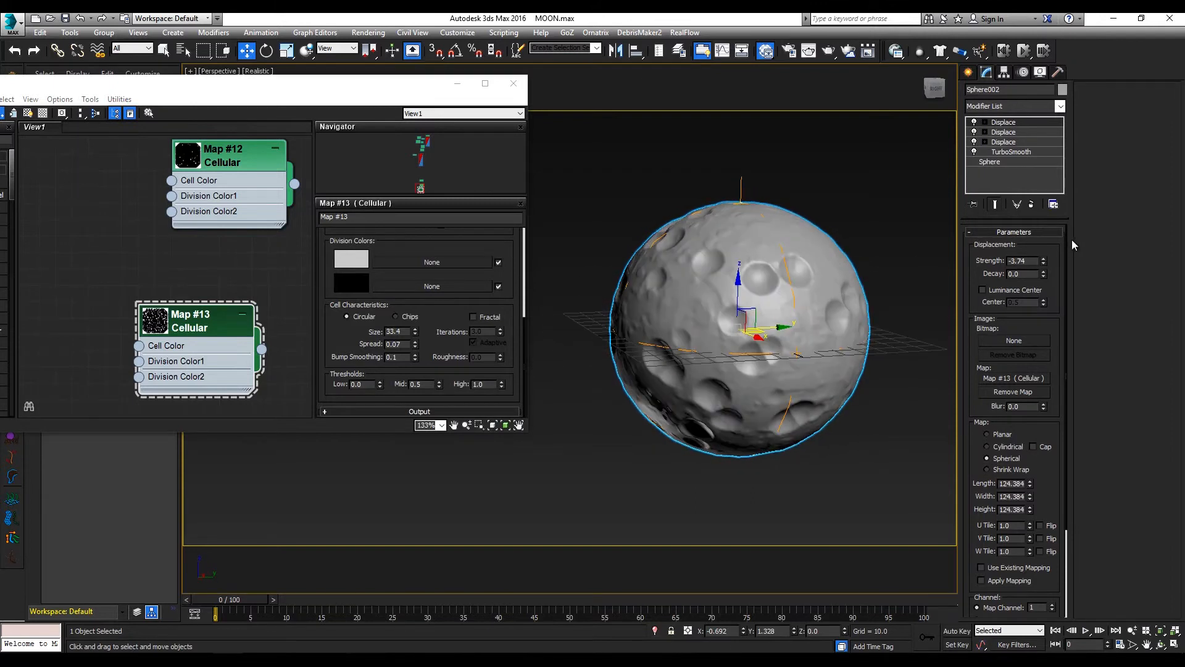
{"action": "left_click_drag", "start_coordinate": [1045, 264], "coordinate": [1054, 232]}
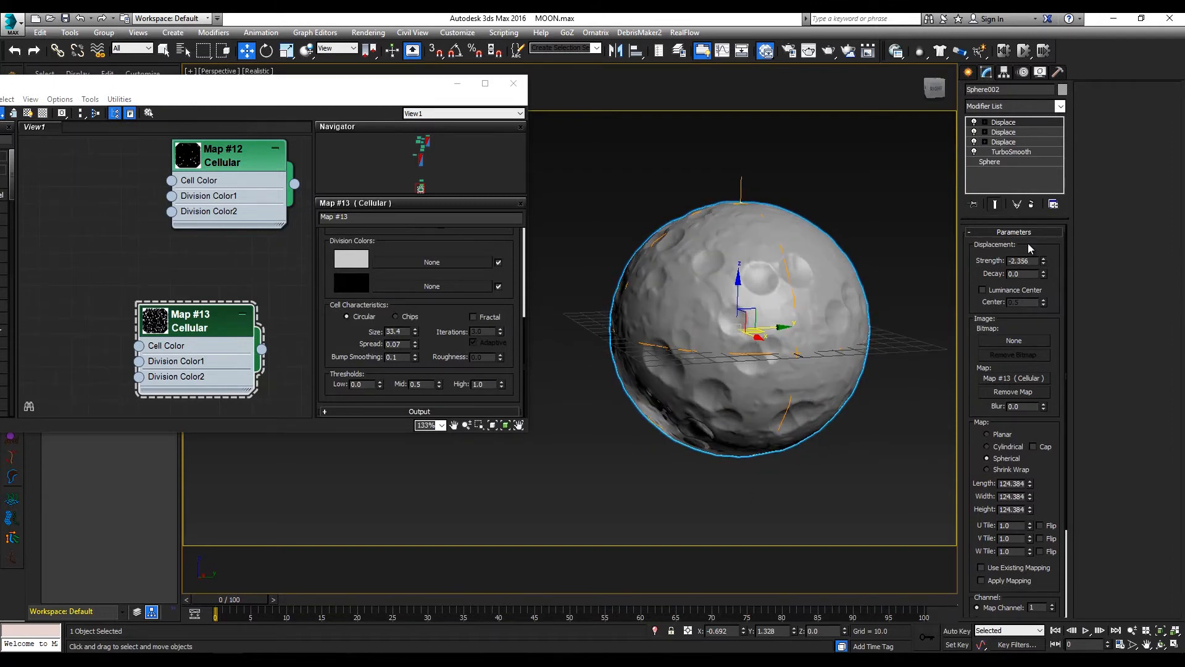
{"action": "middle_click_drag", "start_coordinate": [779, 277], "coordinate": [831, 276], "text": "alt"}
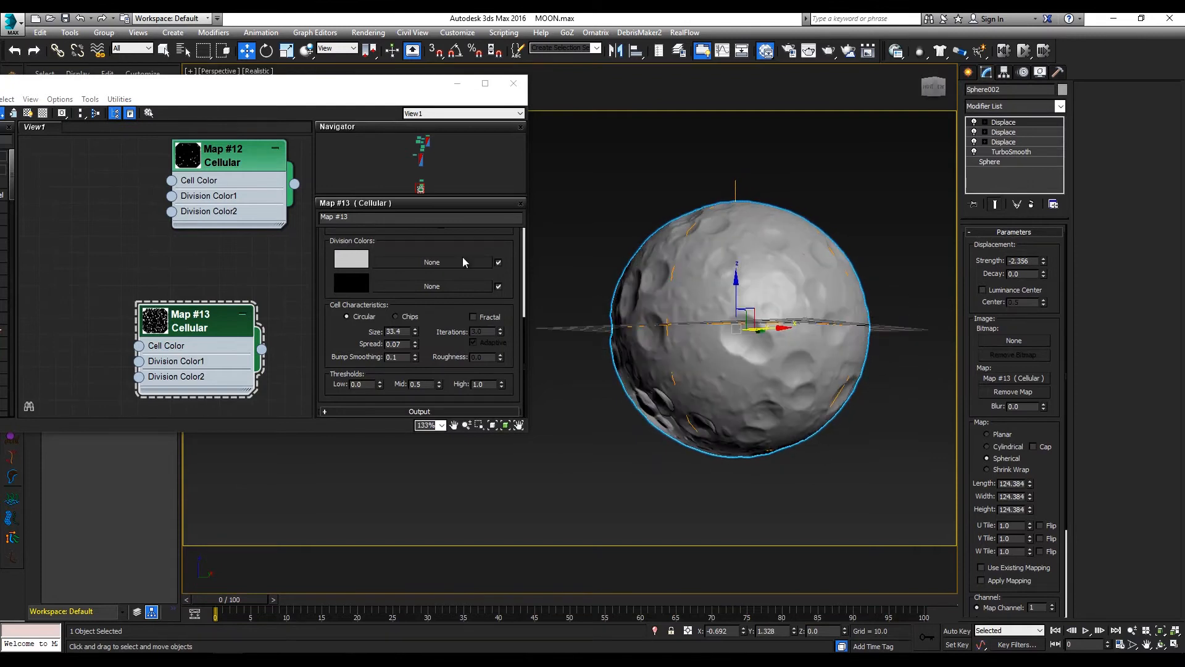
- Try a cell size of 47.1 on Map #13 with a displacement strength of -4.194, checking the craters around the sphere
{"action": "left_click_drag", "start_coordinate": [416, 332], "coordinate": [442, 244]}
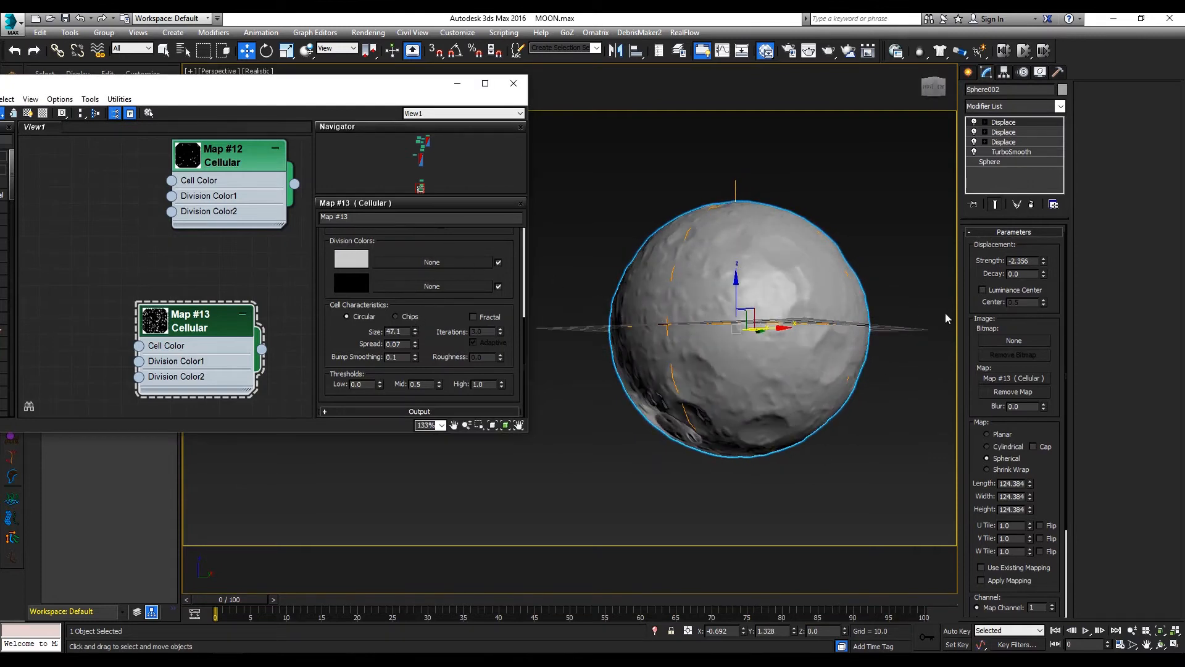
{"action": "middle_click_drag", "start_coordinate": [836, 320], "coordinate": [943, 305], "text": "alt"}
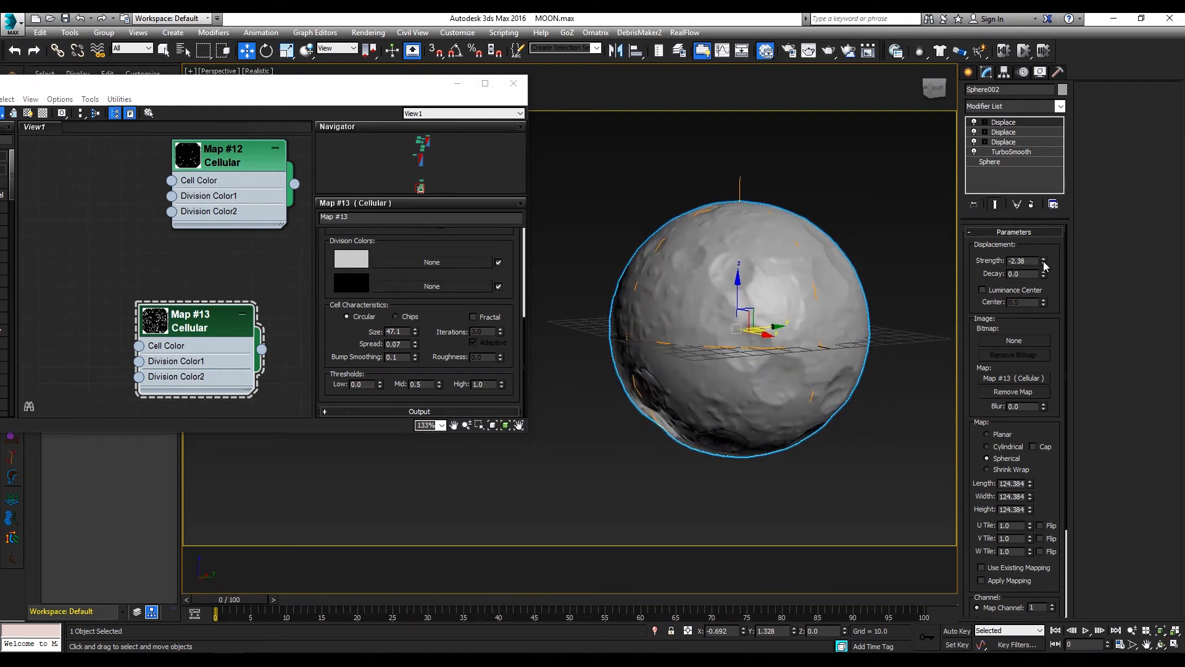
{"action": "left_click_drag", "start_coordinate": [1044, 281], "coordinate": [1040, 310]}
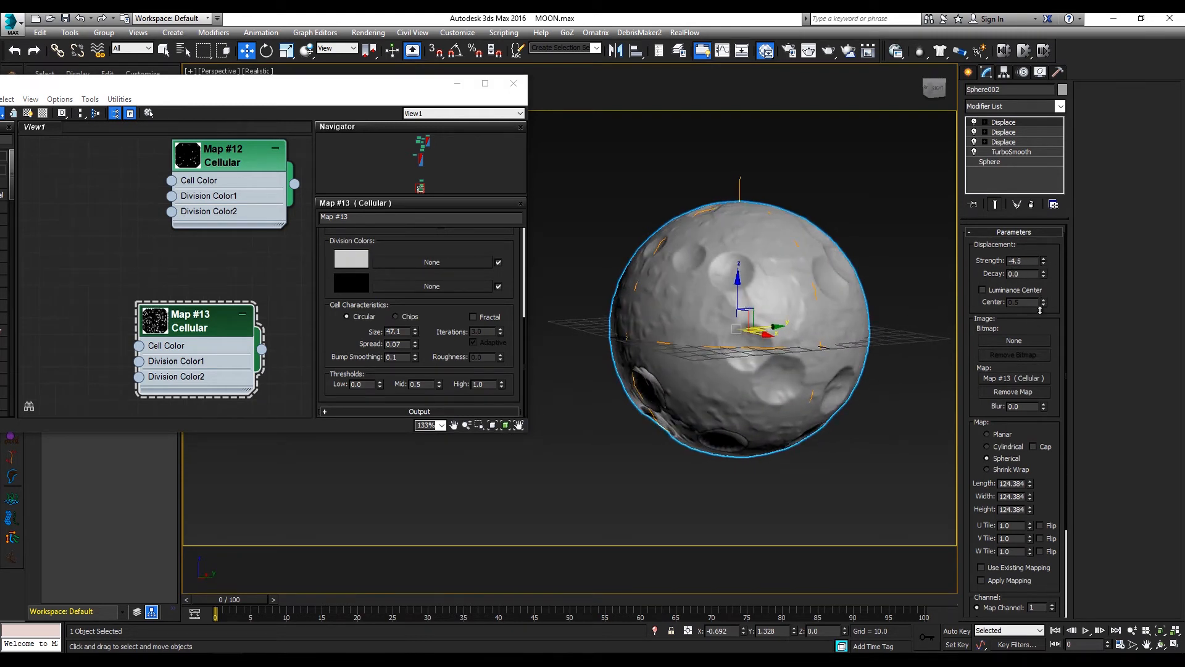
{"action": "middle_click_drag", "start_coordinate": [831, 342], "coordinate": [910, 327], "text": "alt"}
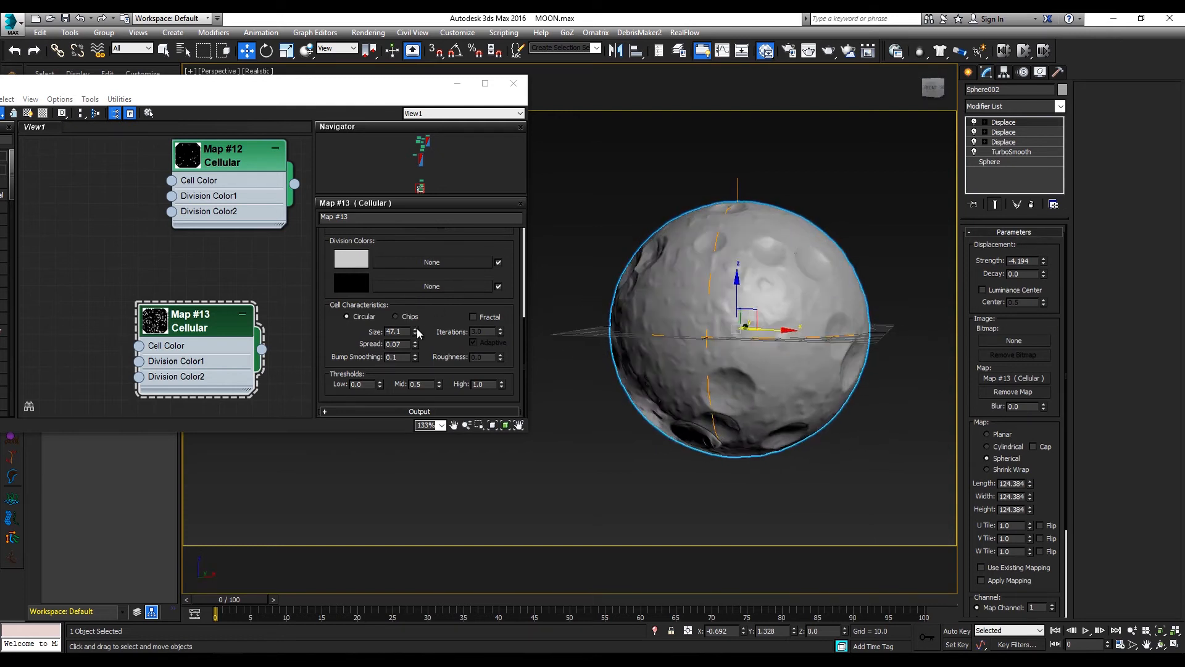
- Set Map #13's size to 55.2 and spread to 0.06, and the third Displace modifier's strength to -4.236
{"action": "left_click_drag", "start_coordinate": [416, 331], "coordinate": [437, 279]}
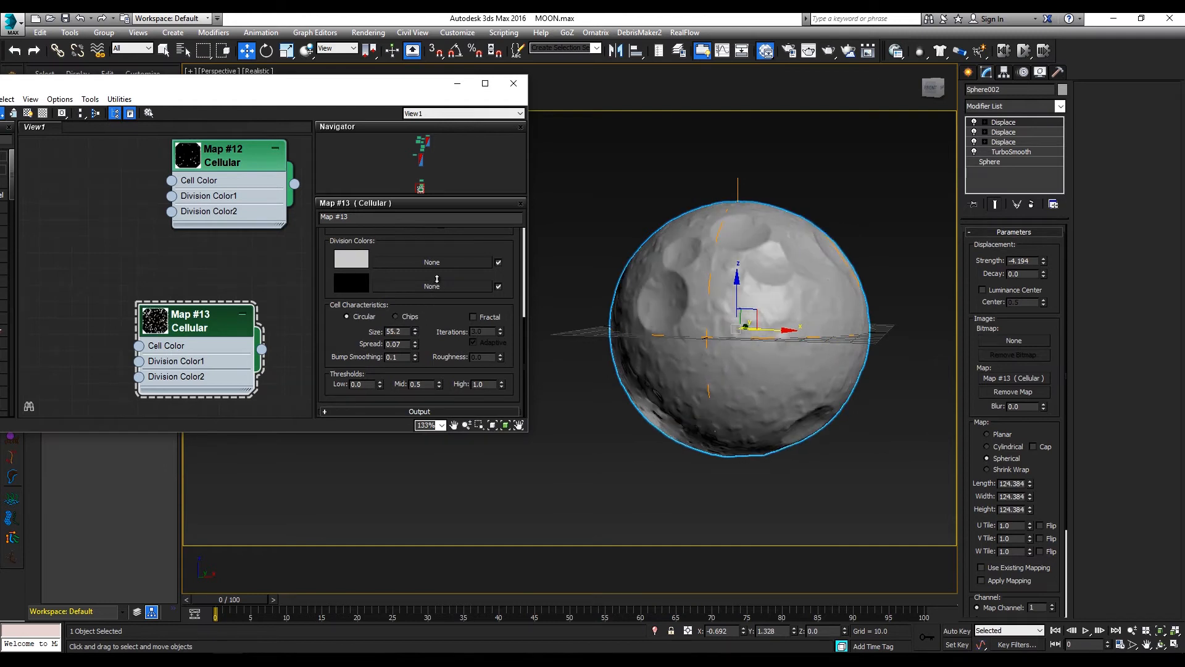
{"action": "left_click_drag", "start_coordinate": [416, 347], "coordinate": [422, 343]}
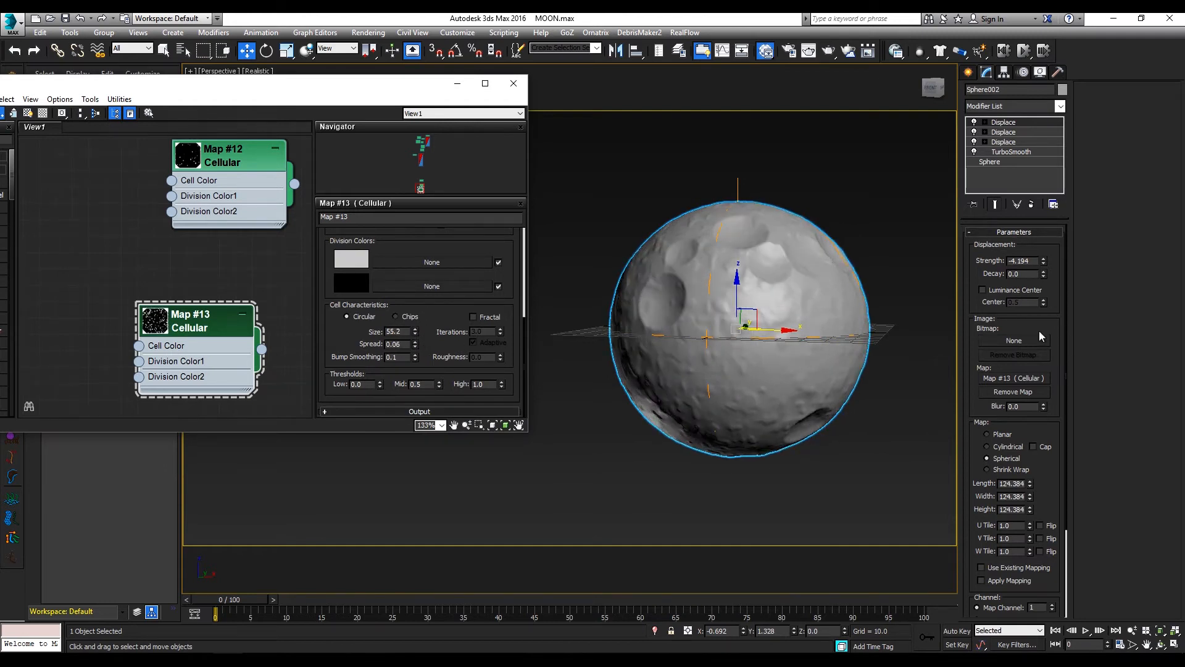
{"action": "left_click_drag", "start_coordinate": [1043, 263], "coordinate": [1046, 259]}
{"action": "middle_click_drag", "start_coordinate": [792, 351], "coordinate": [746, 291], "text": "alt"}
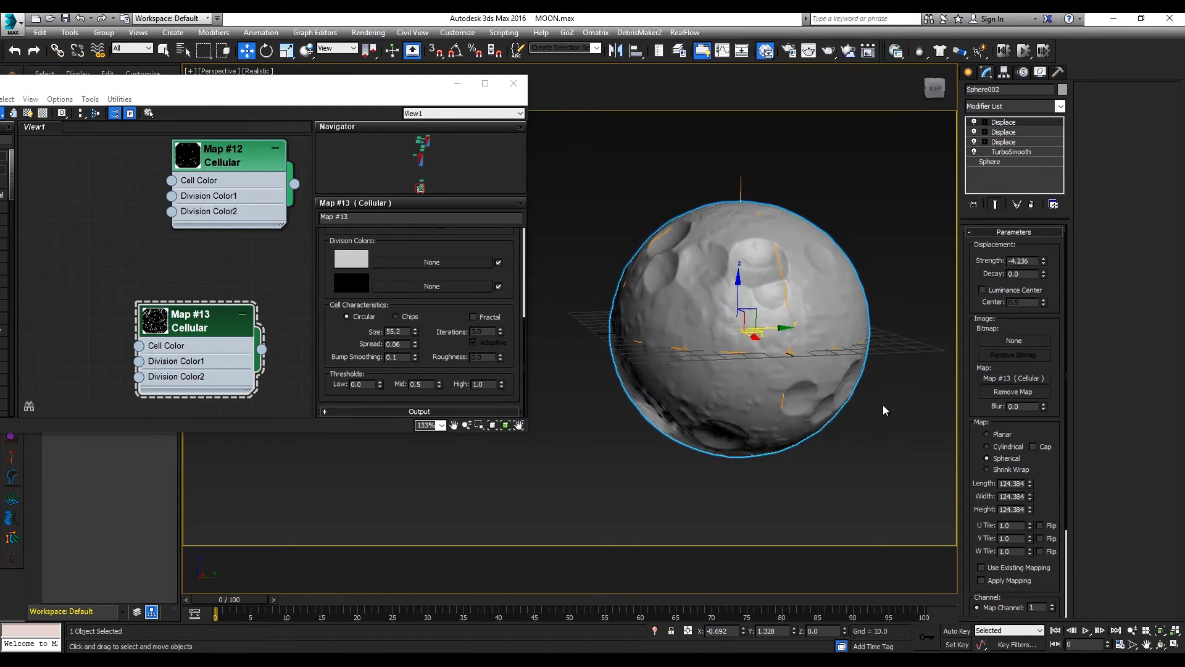
- Add a fourth Displace modifier on top of the sphere's stack and set it to Spherical mapping
{"action": "left_click", "coordinate": [1062, 108]}
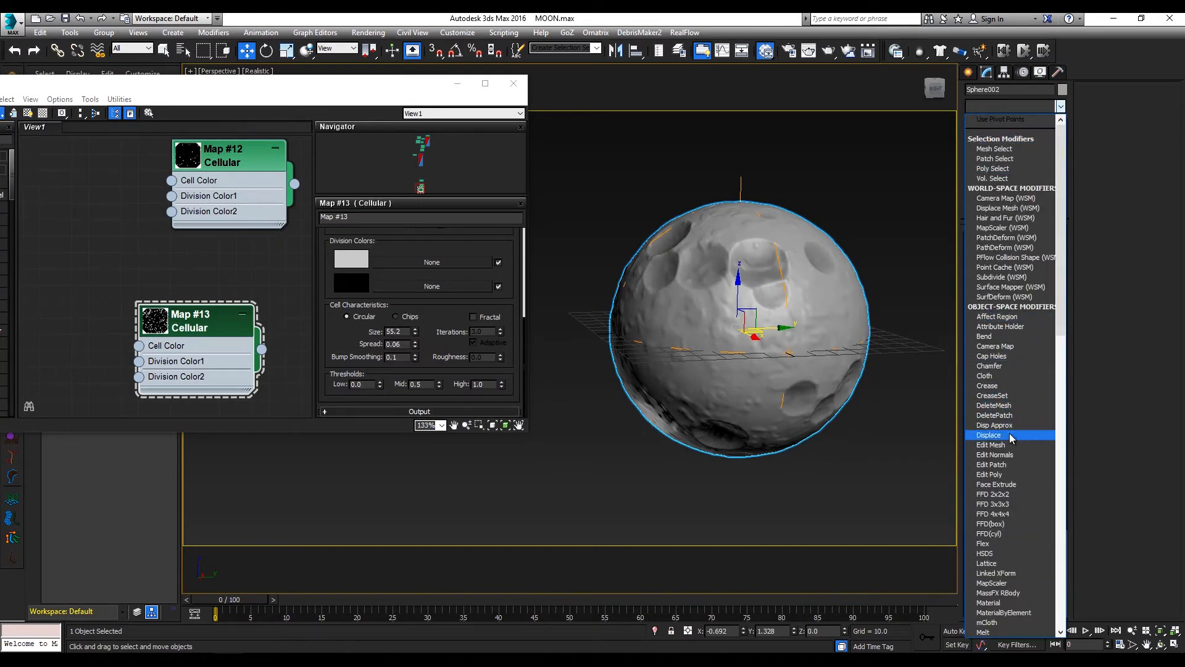
{"action": "left_click", "coordinate": [1010, 434]}
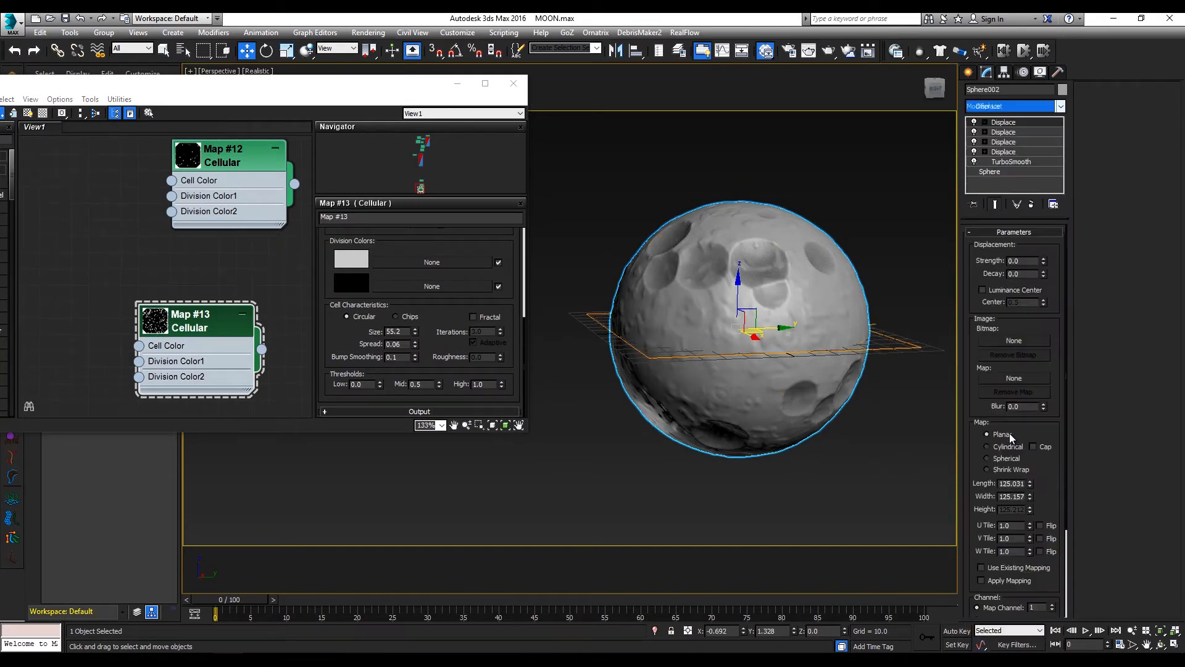
{"action": "left_click", "coordinate": [987, 457]}
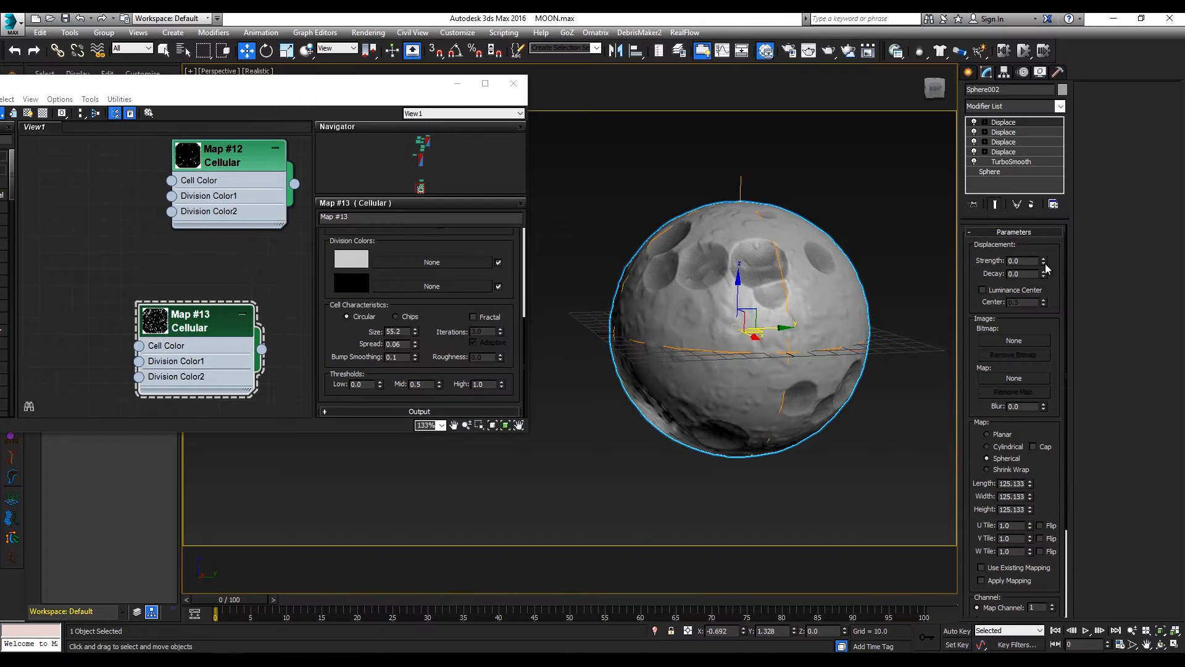
- Assign a Cellular map to the fourth Displace modifier and place it in the material editor below Map #13 with its parameters open
{"action": "left_click", "coordinate": [1024, 379]}
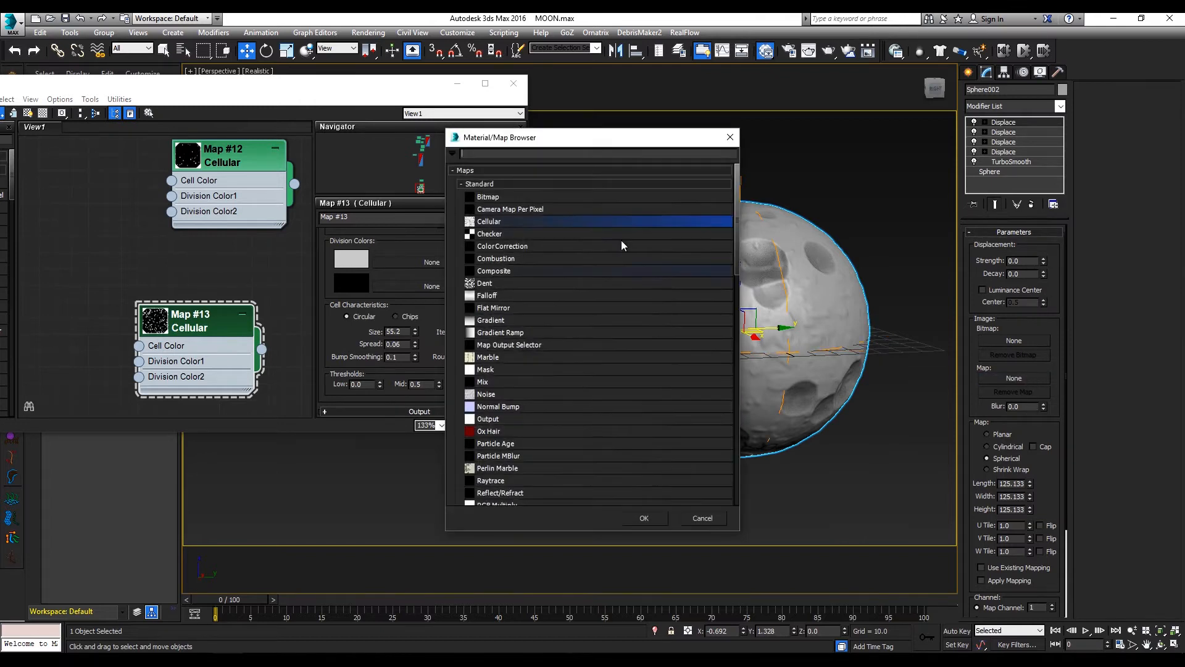
{"action": "double_click", "coordinate": [545, 221]}
{"action": "middle_click_drag", "start_coordinate": [186, 333], "coordinate": [219, 210]}
{"action": "left_click_drag", "start_coordinate": [1019, 379], "coordinate": [292, 335]}
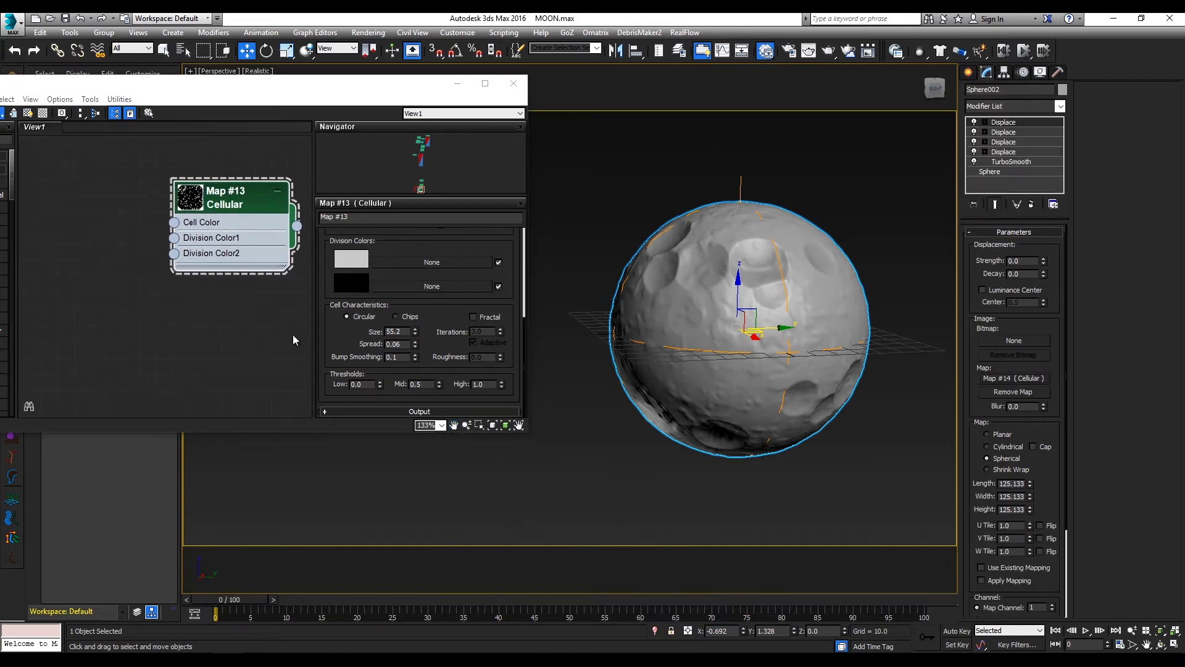
{"action": "left_click_drag", "start_coordinate": [193, 319], "coordinate": [195, 316]}
{"action": "left_click", "coordinate": [196, 300]}
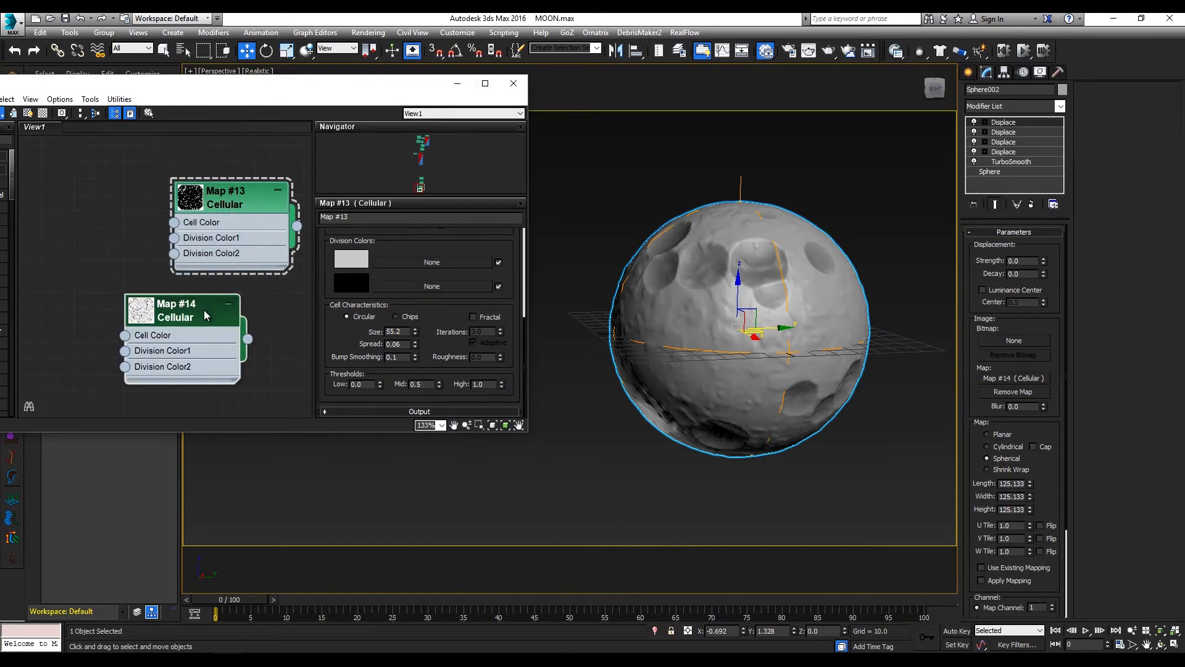
{"action": "middle_click_drag", "start_coordinate": [205, 313], "coordinate": [221, 240]}
{"action": "left_click_drag", "start_coordinate": [204, 242], "coordinate": [187, 340]}
{"action": "double_click", "coordinate": [187, 339]}
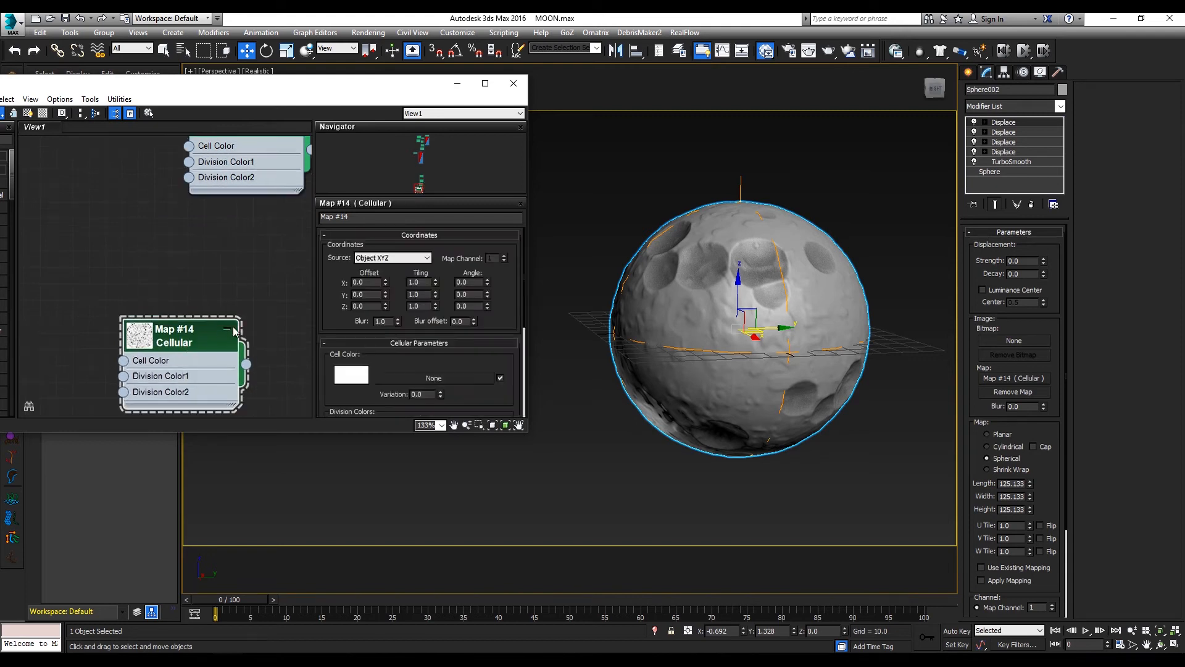
- Set the fourth Displace modifier's strength to -0.73 and Map #14's cell size to 8.6 and spread to 0.03, checking the sphere
{"action": "left_click_drag", "start_coordinate": [525, 309], "coordinate": [517, 425]}
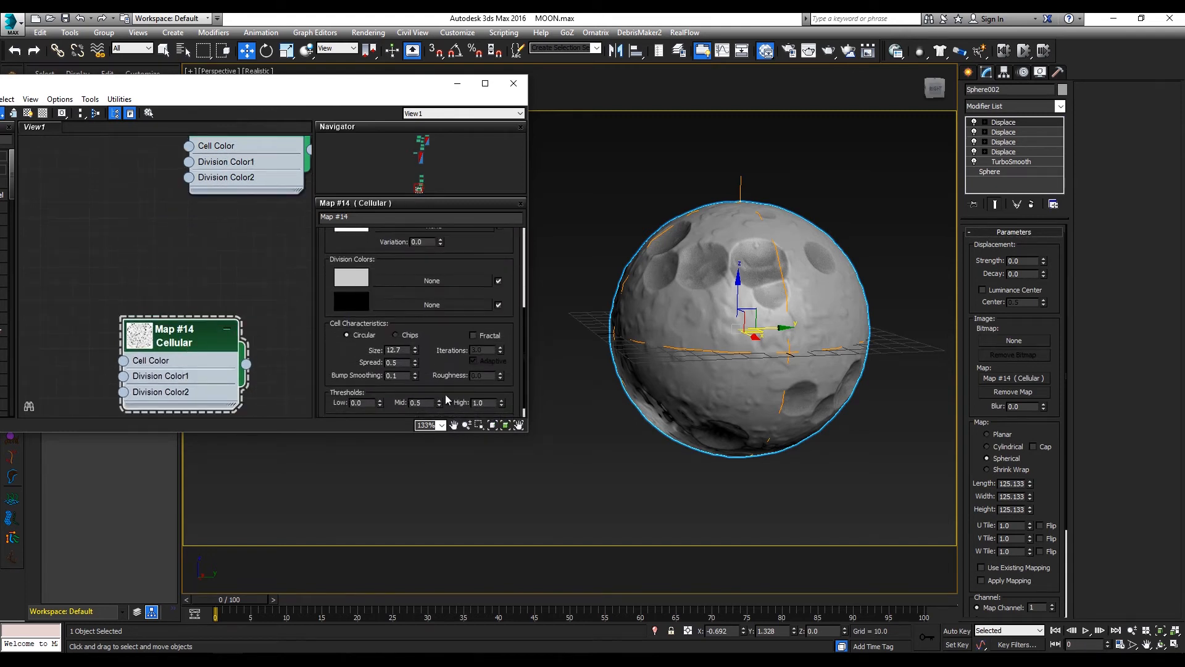
{"action": "left_click_drag", "start_coordinate": [415, 350], "coordinate": [436, 354]}
{"action": "left_click_drag", "start_coordinate": [1044, 263], "coordinate": [1044, 303]}
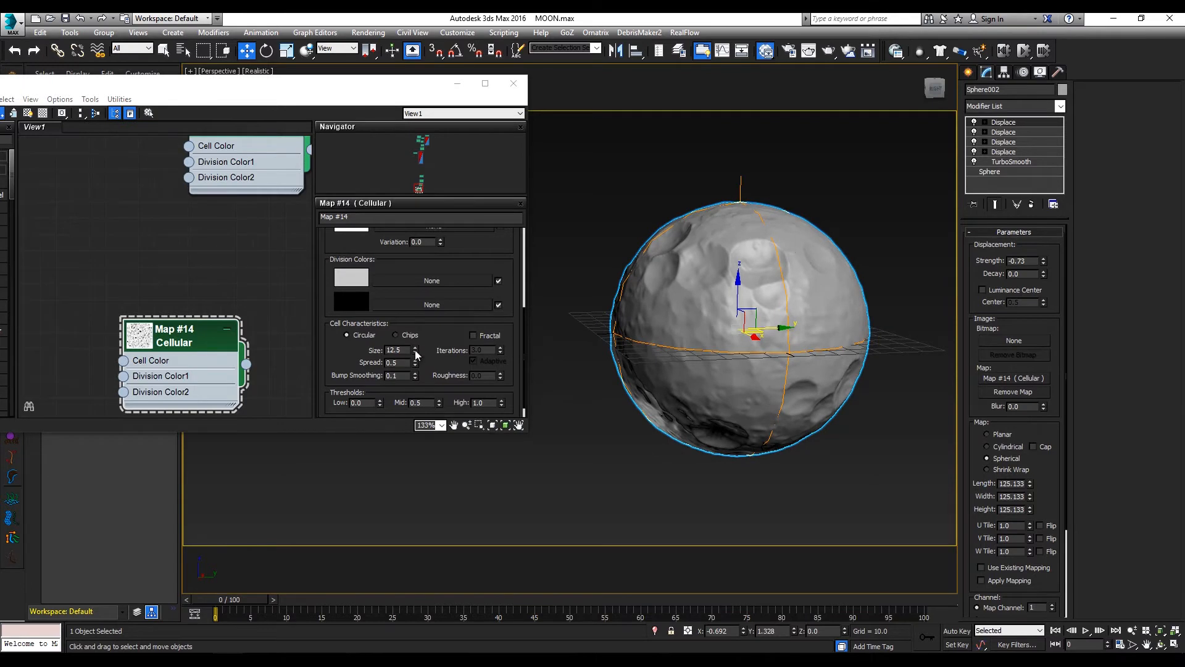
{"action": "left_click_drag", "start_coordinate": [415, 350], "coordinate": [427, 389]}
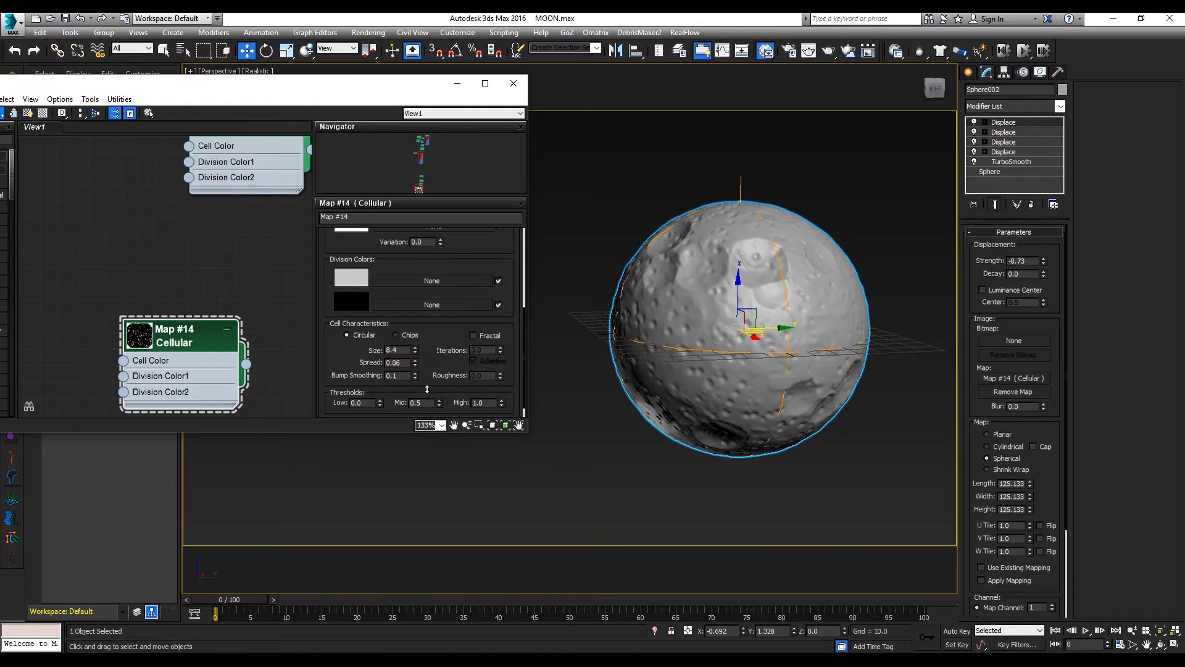
{"action": "middle_click_drag", "start_coordinate": [670, 336], "coordinate": [433, 333], "text": "alt"}
{"action": "mouse_move", "coordinate": [415, 350]}
{"action": "left_mouse_down"}
{"action": "mouse_move", "coordinate": [427, 320]}
{"action": "mouse_move", "coordinate": [423, 361]}
{"action": "left_mouse_up"}
{"action": "middle_click_drag", "start_coordinate": [765, 277], "coordinate": [691, 275], "text": "alt"}
- Raise the sphere's TurboSmooth iterations to 3 and inspect the small craters up close
{"action": "left_click", "coordinate": [1013, 162]}
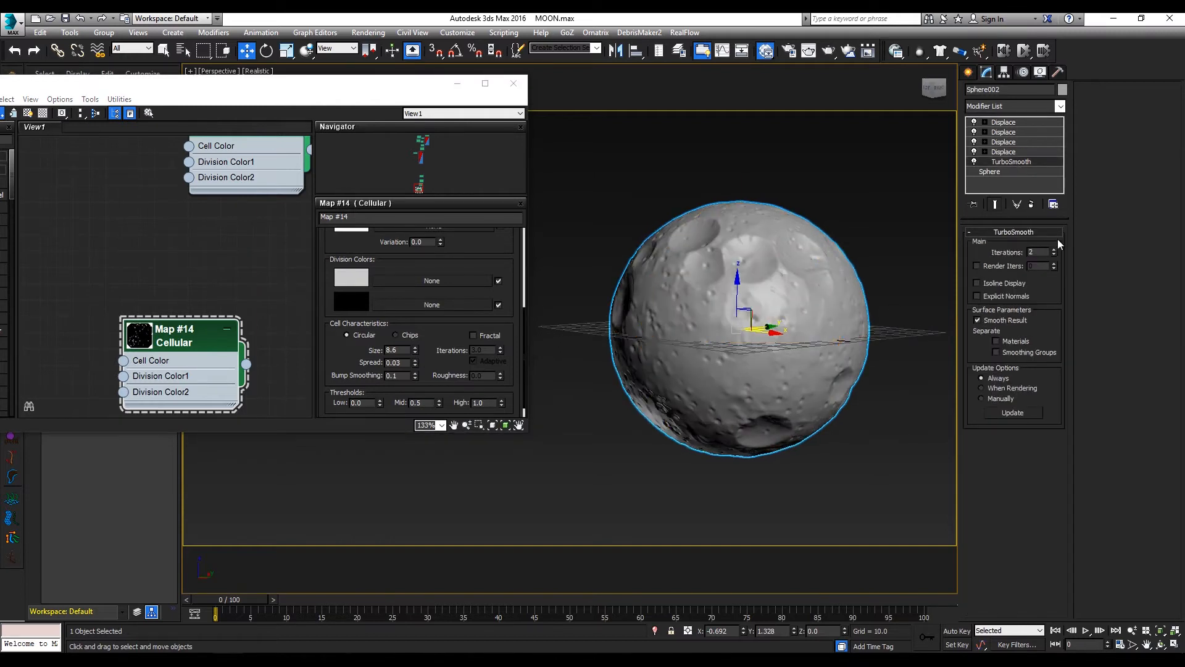
{"action": "middle_click_drag", "start_coordinate": [830, 293], "coordinate": [883, 287], "text": "alt"}
{"action": "scroll", "coordinate": [825, 289], "scroll_direction": "up", "scroll_amount": 5}
{"action": "scroll", "coordinate": [825, 290], "scroll_direction": "down", "scroll_amount": 5}
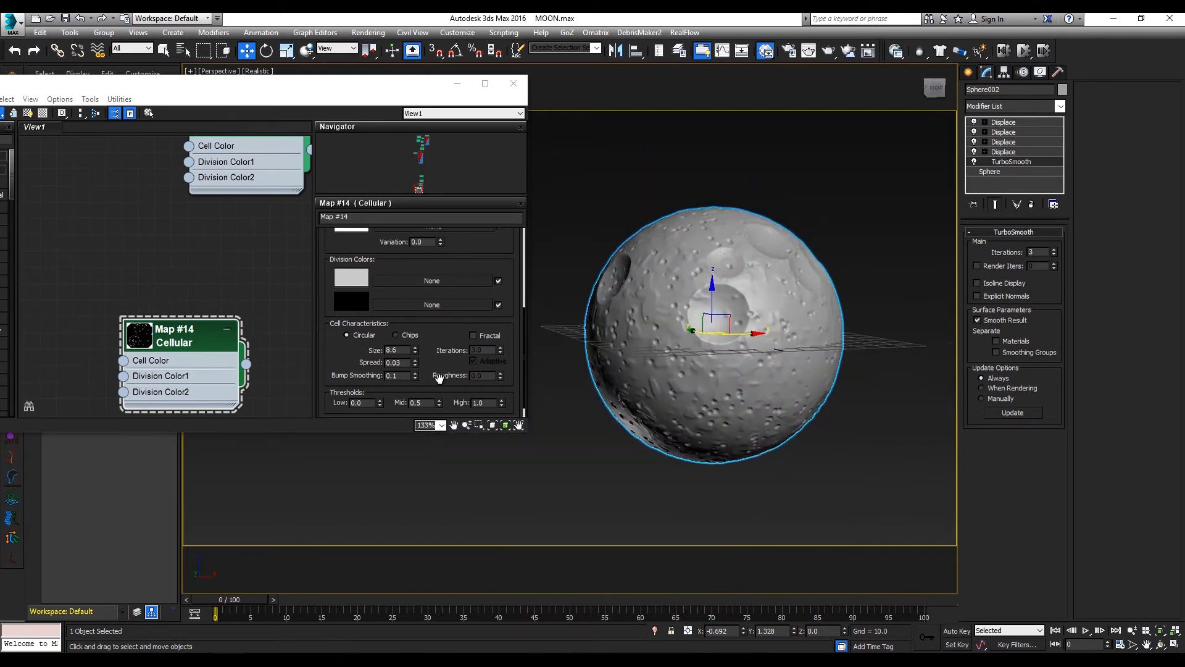
- Try the Fractal option and a cell size of 10.9 on Map #14, turning Fractal off again
{"action": "left_click_drag", "start_coordinate": [438, 375], "coordinate": [438, 332]}
{"action": "left_click", "coordinate": [473, 317]}
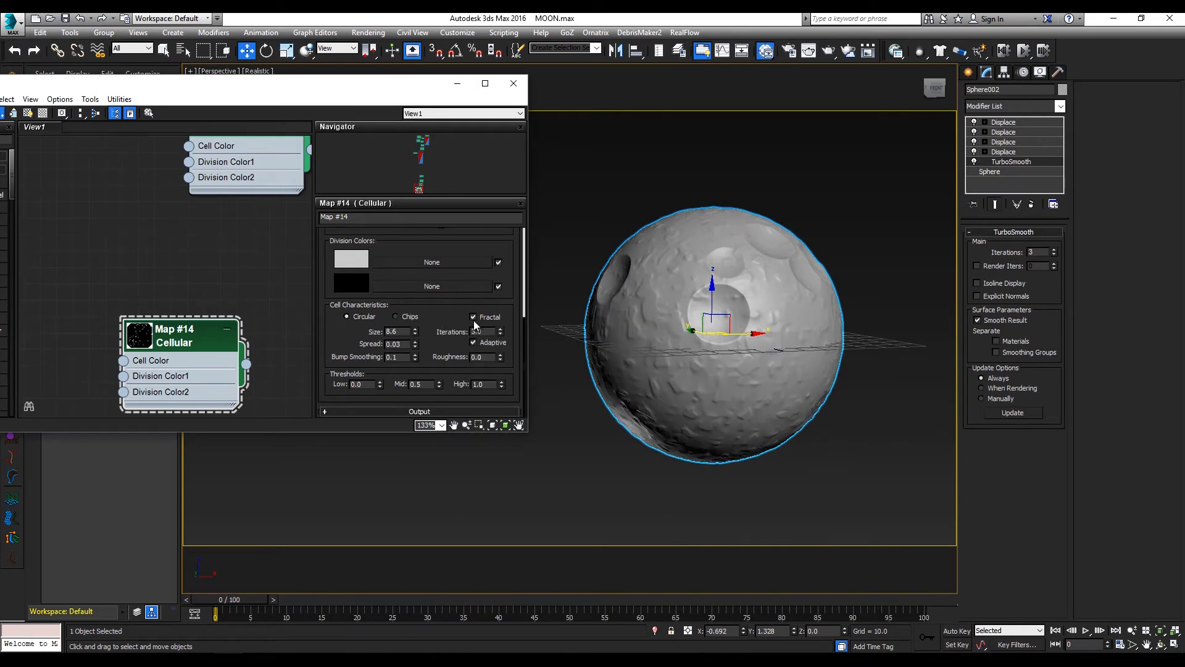
{"action": "left_click_drag", "start_coordinate": [415, 331], "coordinate": [418, 341]}
{"action": "left_click", "coordinate": [472, 318]}
{"action": "middle_click_drag", "start_coordinate": [659, 328], "coordinate": [737, 319], "text": "alt"}
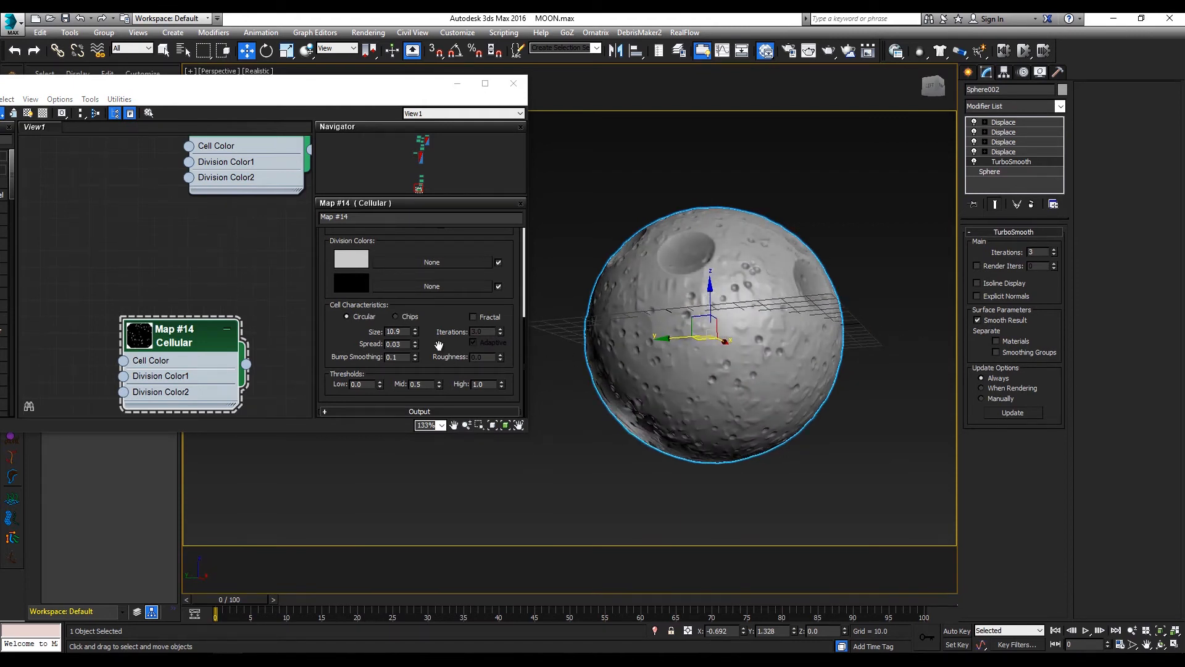
- Try Chips cells on Map #14 with a displacement strength of 0.48, switching back to Circular cells
{"action": "left_click", "coordinate": [396, 317]}
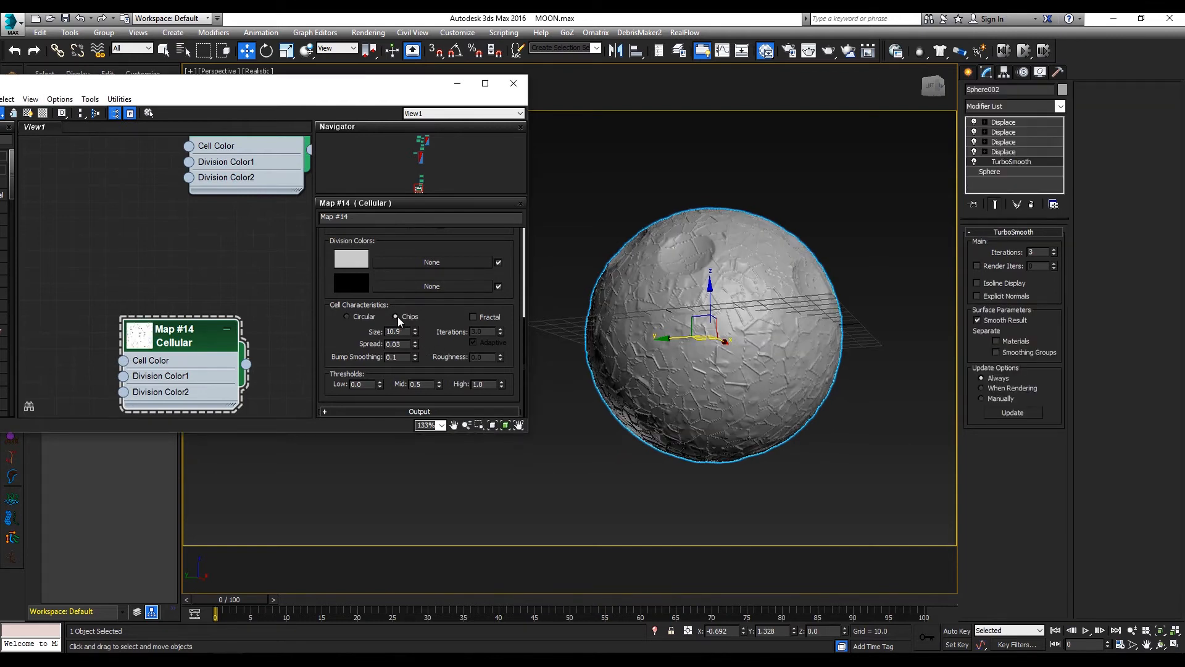
{"action": "middle_click_drag", "start_coordinate": [780, 329], "coordinate": [796, 353], "text": "alt"}
{"action": "left_click", "coordinate": [1012, 151]}
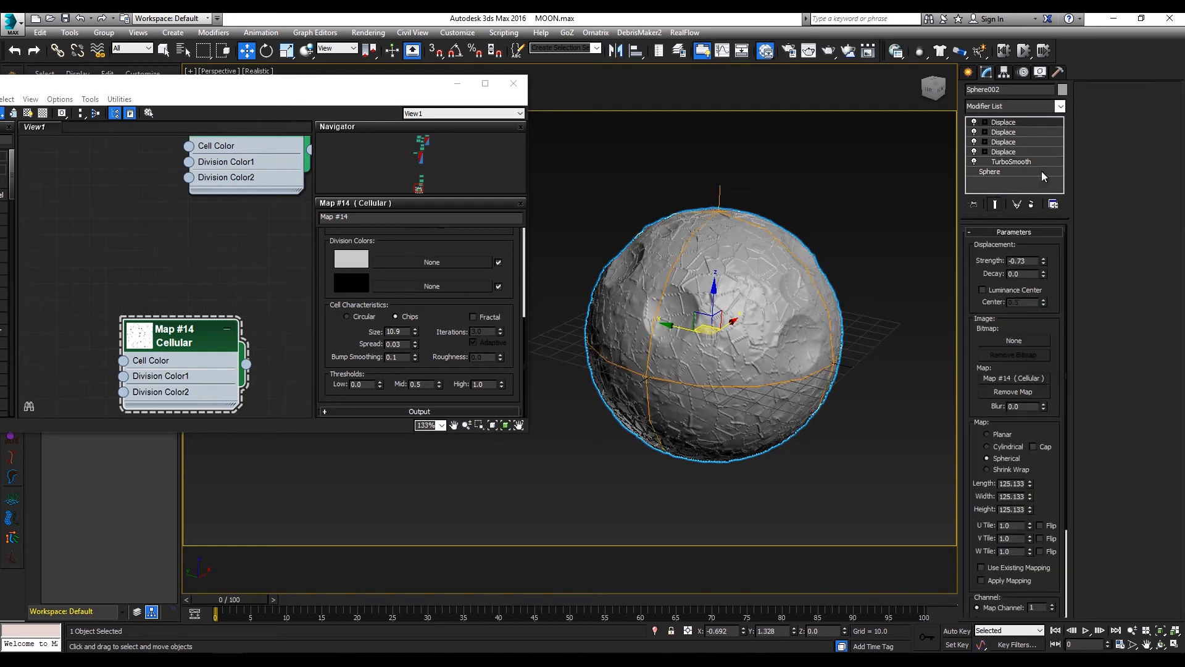
{"action": "left_click_drag", "start_coordinate": [1046, 230], "coordinate": [1052, 182]}
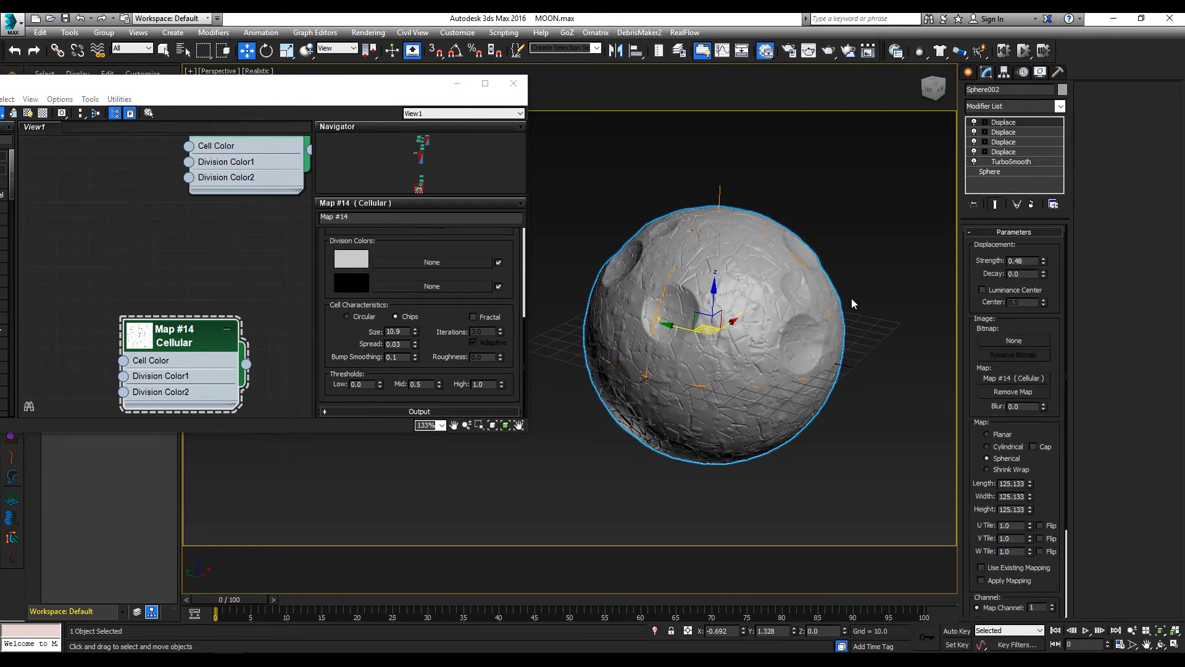
{"action": "middle_click_drag", "start_coordinate": [853, 303], "coordinate": [852, 247], "text": "alt"}
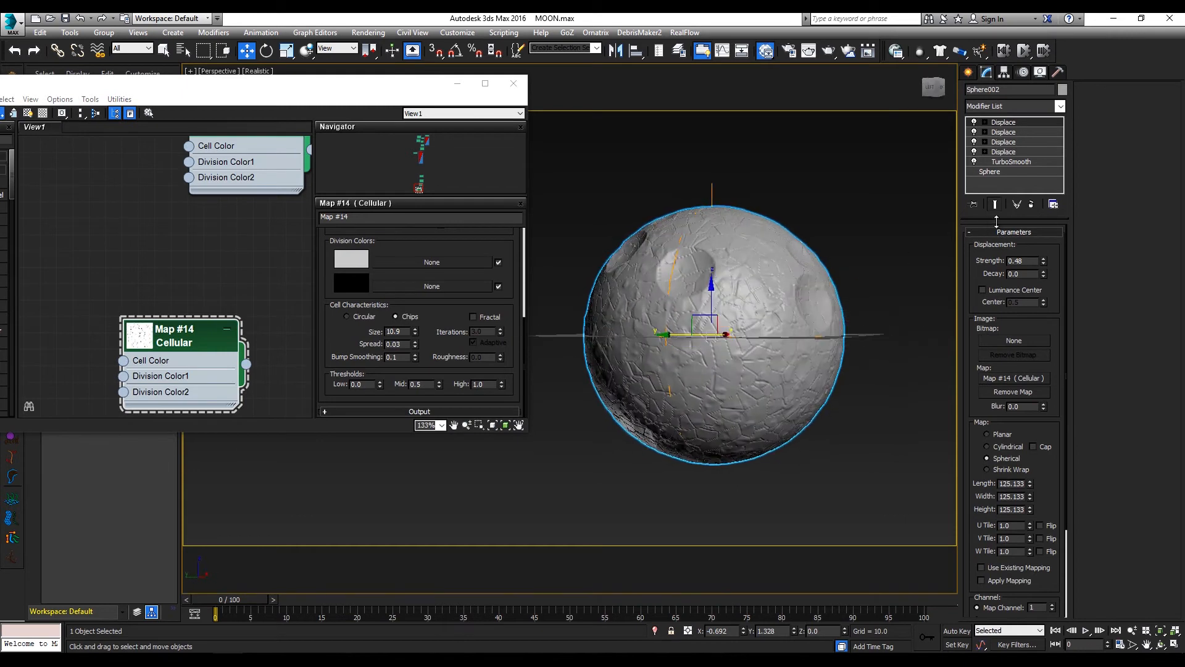
{"action": "left_click", "coordinate": [346, 316]}
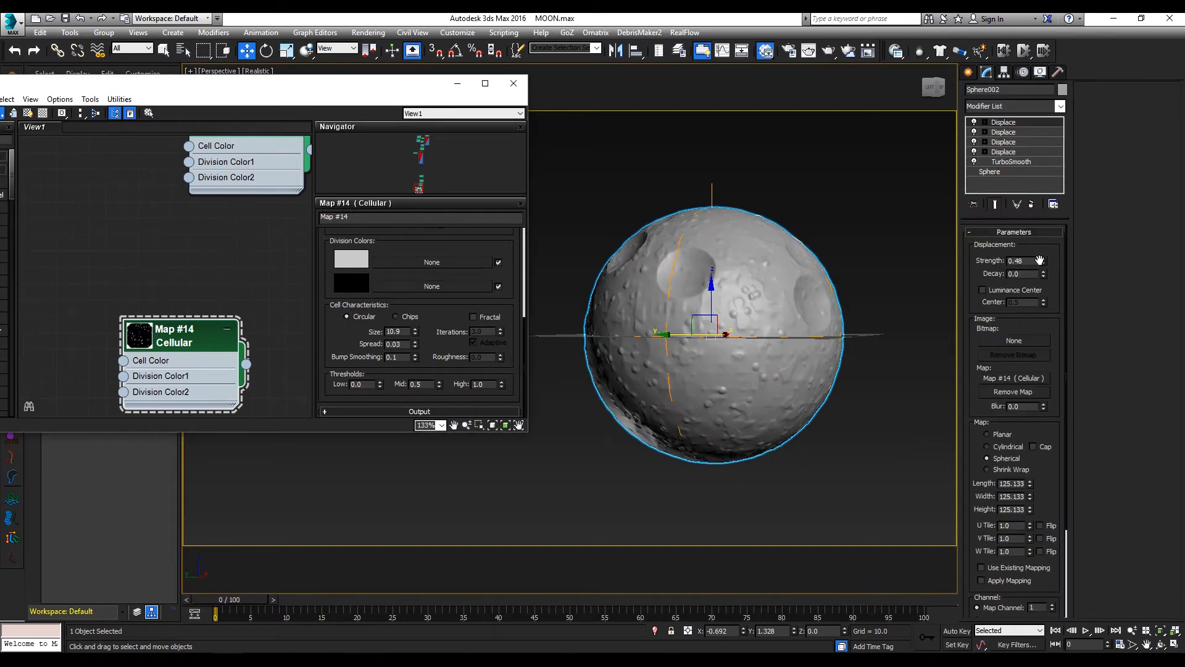
- Set the fourth Displace modifier's strength to -0.83 and Map #14's cell size to 22.8, checking the craters around the sphere
{"action": "left_click_drag", "start_coordinate": [1042, 261], "coordinate": [1038, 349]}
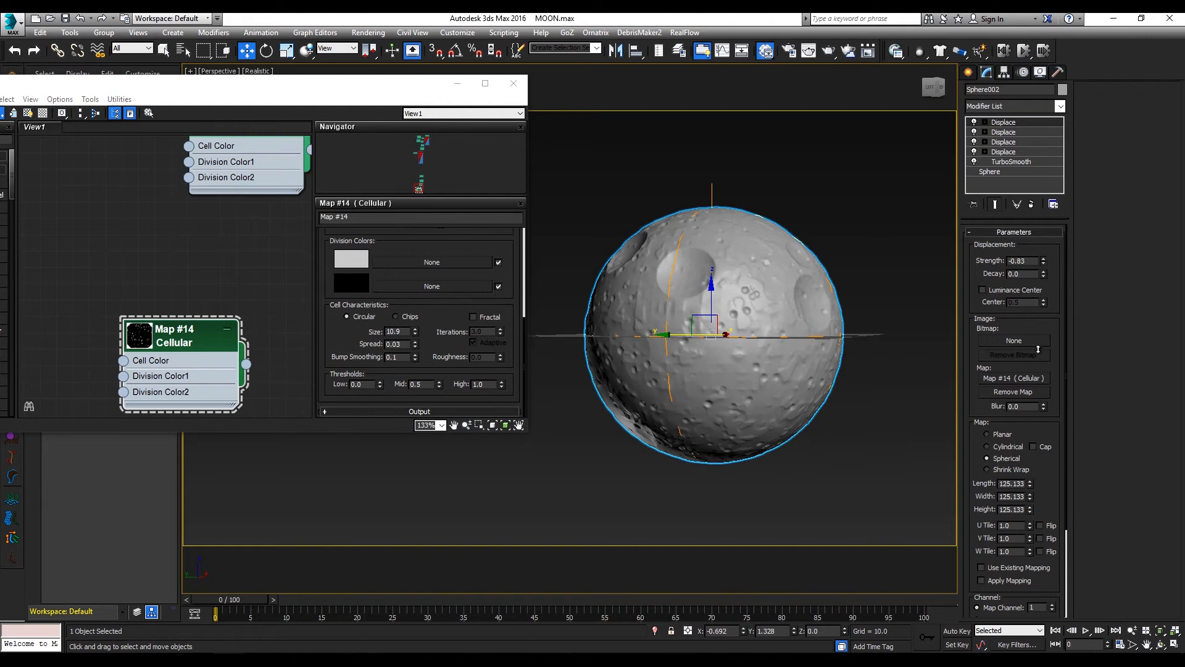
{"action": "middle_click_drag", "start_coordinate": [808, 258], "coordinate": [558, 279], "text": "alt"}
{"action": "left_click_drag", "start_coordinate": [417, 329], "coordinate": [432, 288]}
{"action": "middle_click_drag", "start_coordinate": [593, 312], "coordinate": [669, 293], "text": "alt"}
{"action": "left_click_drag", "start_coordinate": [415, 330], "coordinate": [426, 297]}
{"action": "middle_click_drag", "start_coordinate": [864, 371], "coordinate": [793, 394], "text": "alt"}
- Add a fifth Displace modifier on top of the sphere's stack and set it to Spherical mapping
{"action": "left_click", "coordinate": [1060, 107]}
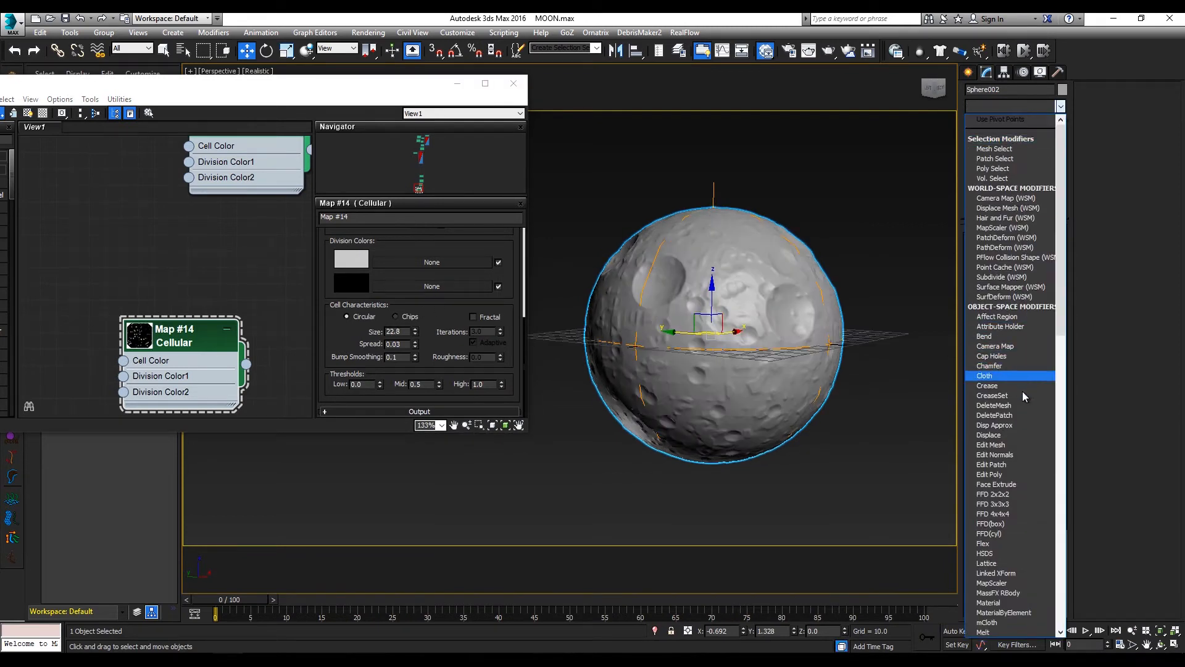
{"action": "left_click", "coordinate": [1003, 435]}
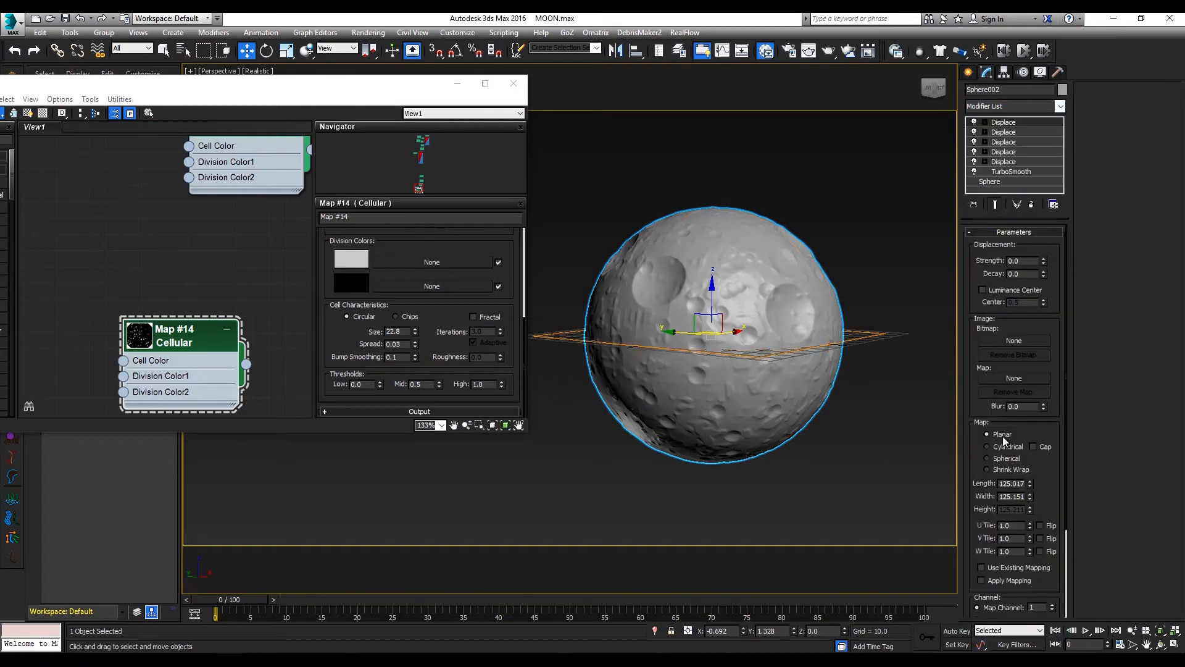
{"action": "left_click", "coordinate": [986, 458]}
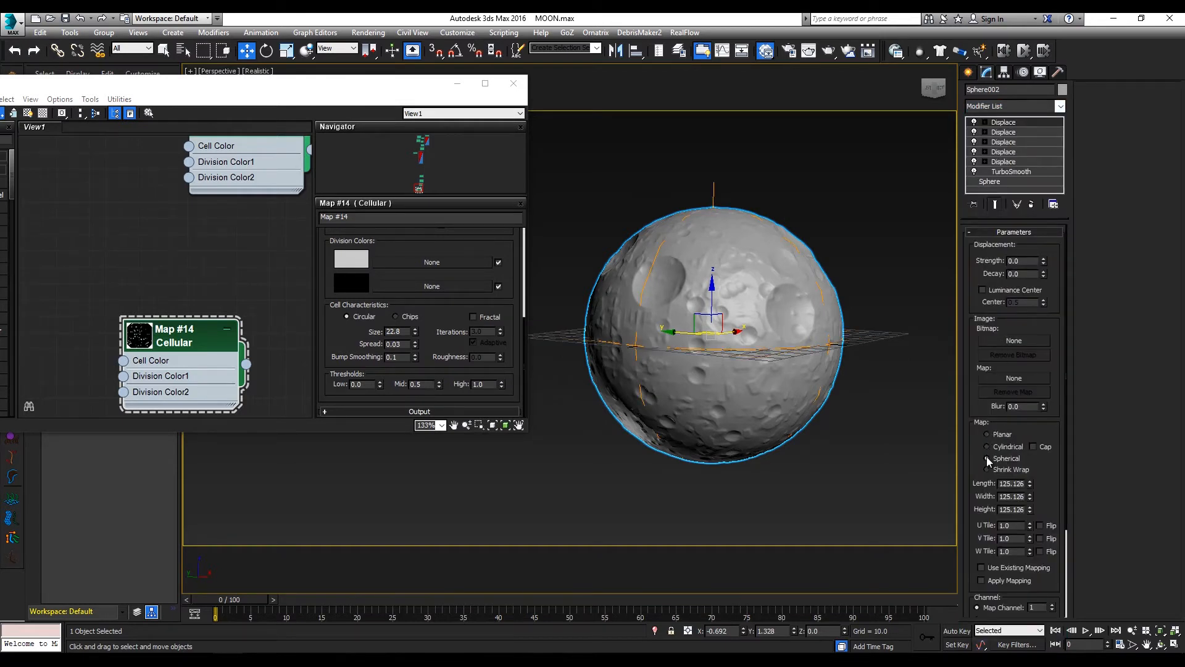
- Assign a Cellular map to the fifth Displace modifier and place it in the material editor below Map #14 with its parameters open
{"action": "left_click", "coordinate": [1008, 375]}
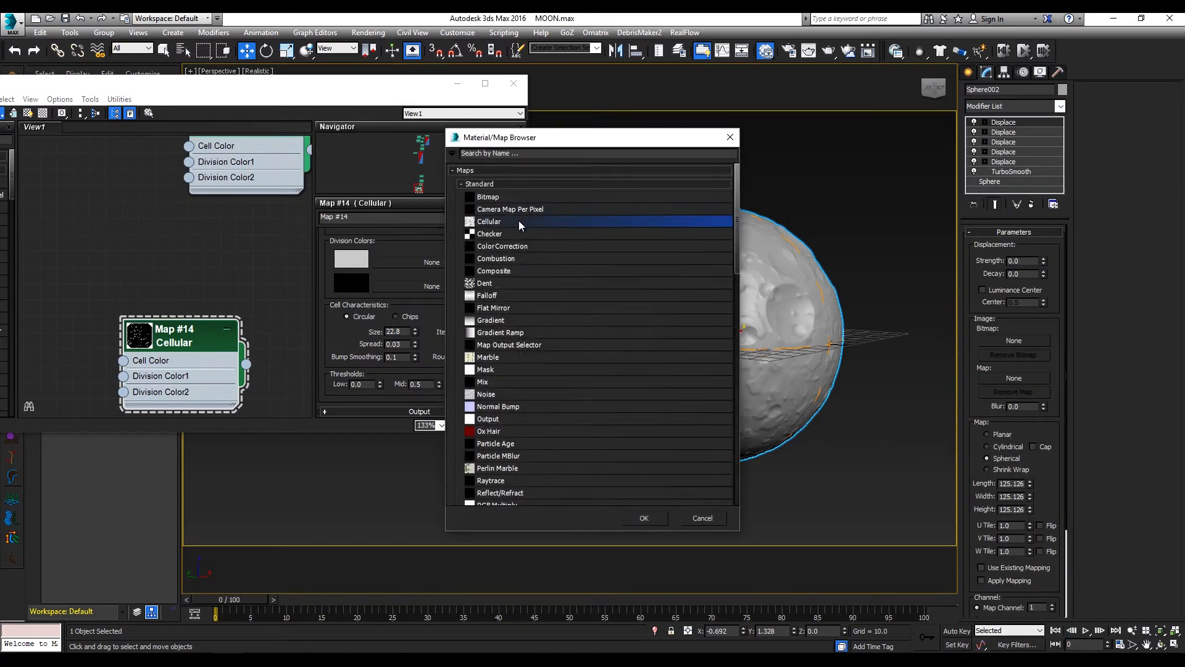
{"action": "double_click", "coordinate": [518, 220]}
{"action": "left_click_drag", "start_coordinate": [1002, 383], "coordinate": [182, 286]}
{"action": "left_click", "coordinate": [193, 294]}
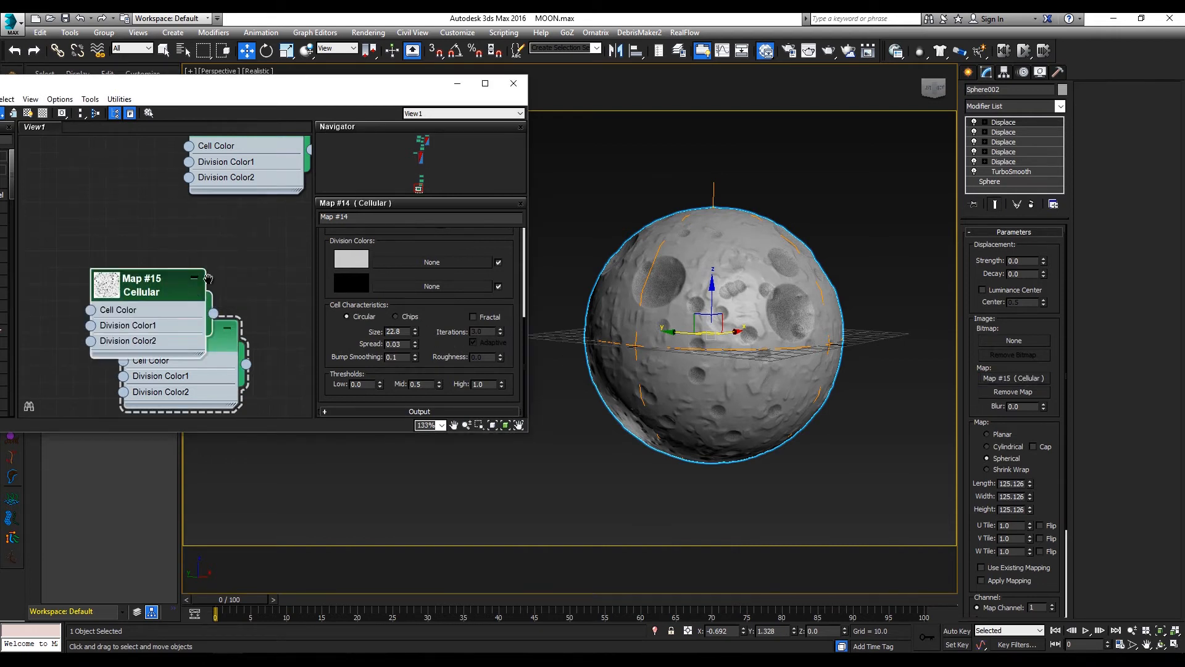
{"action": "middle_click_drag", "start_coordinate": [159, 294], "coordinate": [199, 231]}
{"action": "left_click_drag", "start_coordinate": [198, 230], "coordinate": [197, 377]}
{"action": "middle_click_drag", "start_coordinate": [209, 363], "coordinate": [234, 227]}
{"action": "left_click_drag", "start_coordinate": [235, 227], "coordinate": [214, 293]}
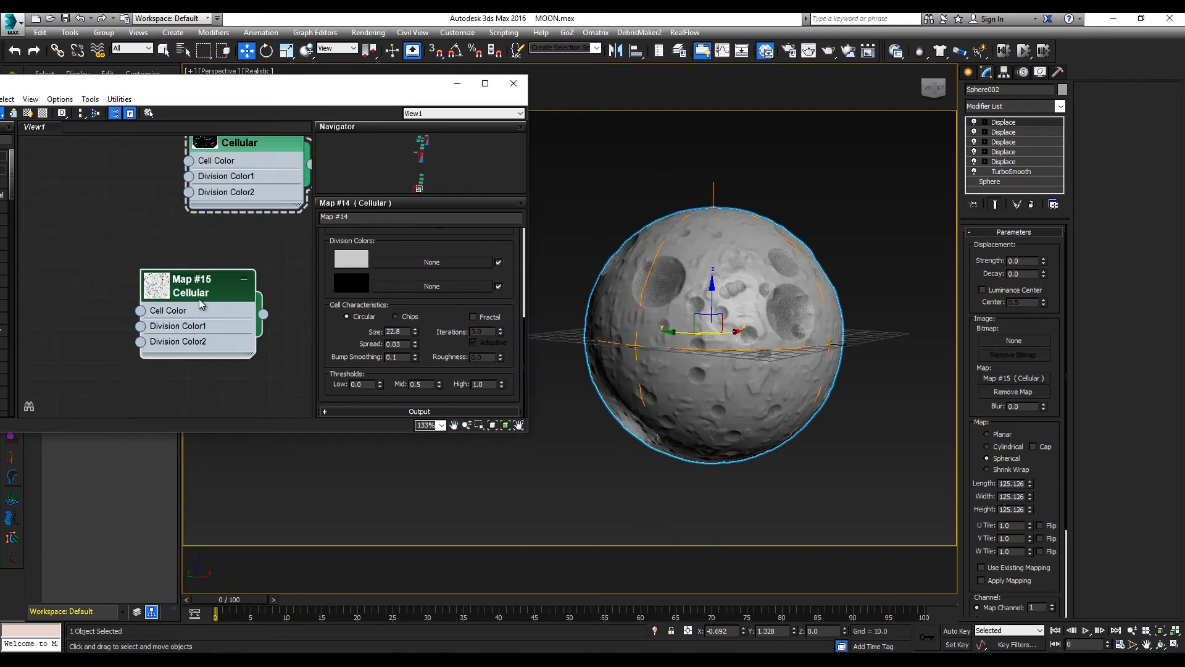
{"action": "double_click", "coordinate": [214, 293]}
- Set the fifth Displace modifier's strength to -0.78 and Map #15's size to 7.9 and spread to 0.011, inspecting the tiny craters
{"action": "left_click_drag", "start_coordinate": [1043, 263], "coordinate": [1012, 305]}
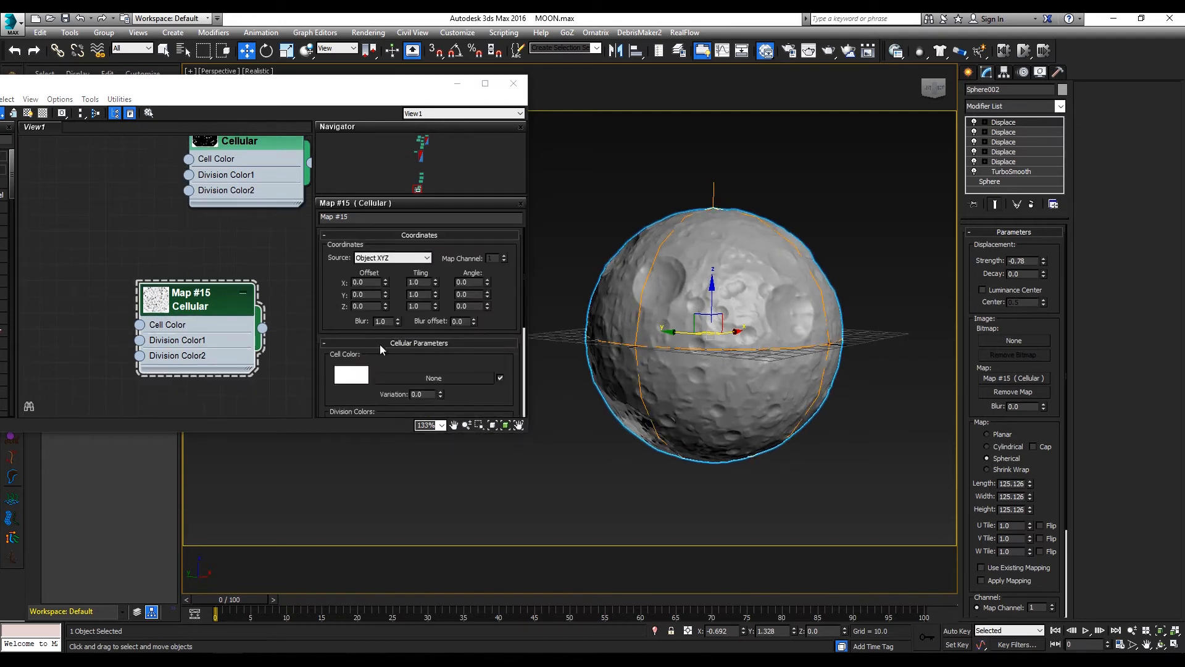
{"action": "left_click", "coordinate": [380, 344]}
{"action": "left_click", "coordinate": [384, 344]}
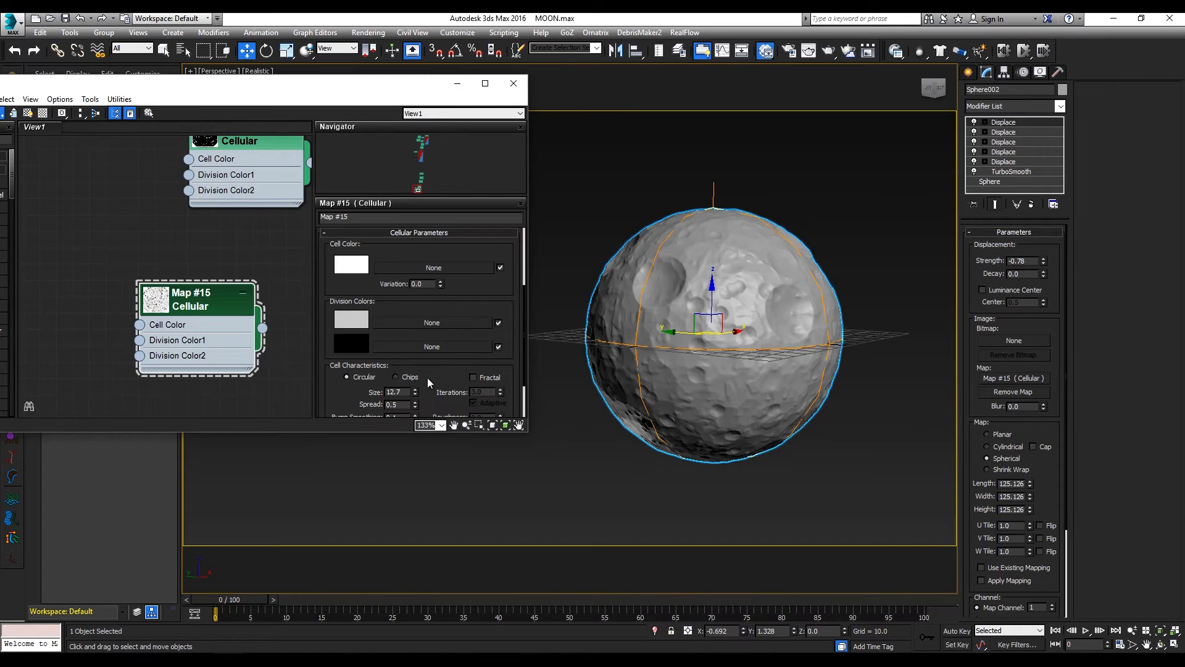
{"action": "scroll", "coordinate": [427, 377], "scroll_direction": "down", "scroll_amount": 3}
{"action": "left_click_drag", "start_coordinate": [417, 334], "coordinate": [416, 378]}
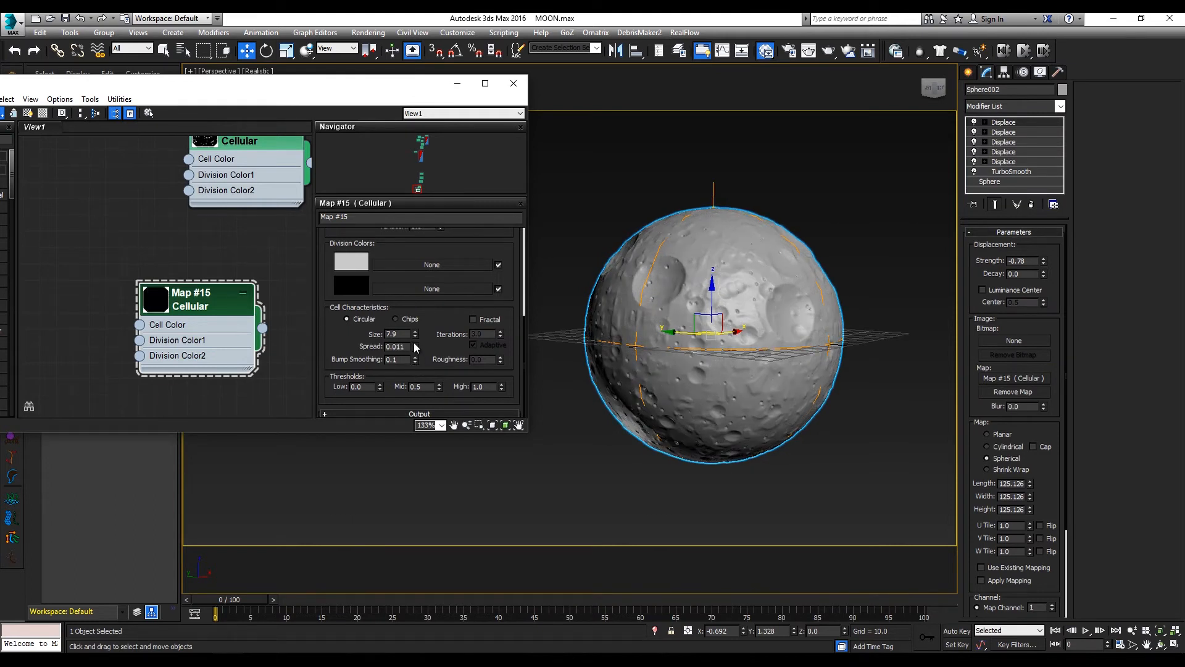
{"action": "middle_click_drag", "start_coordinate": [826, 382], "coordinate": [829, 345], "text": "alt"}
{"action": "scroll", "coordinate": [828, 346], "scroll_direction": "up", "scroll_amount": 4}
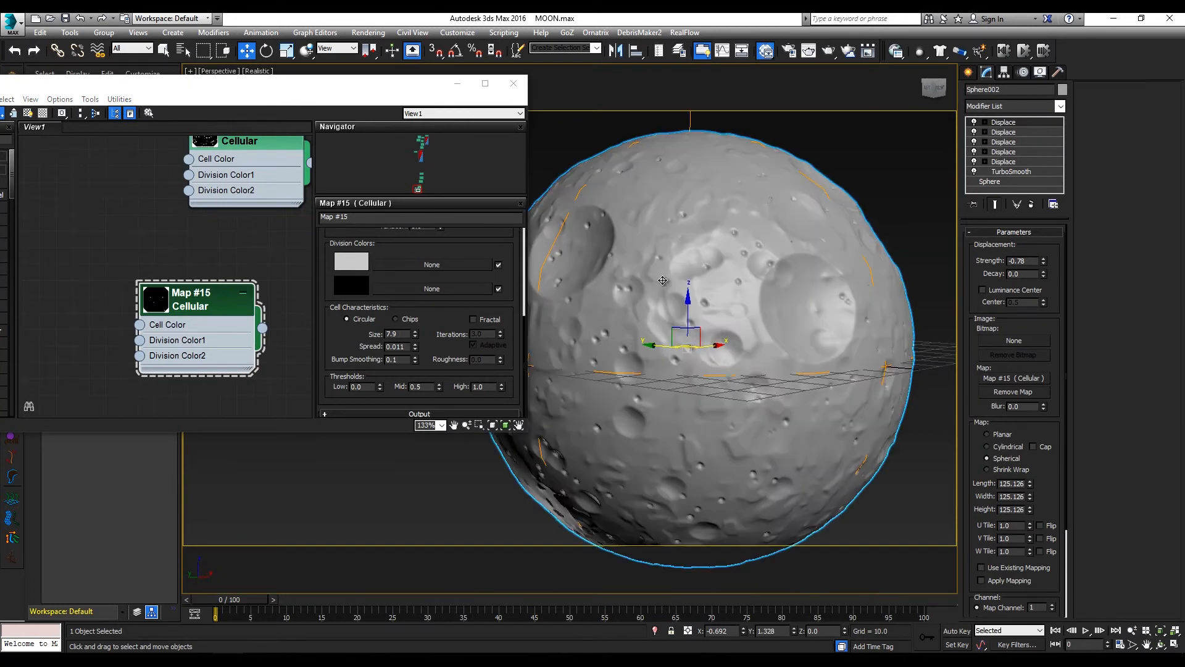
{"action": "scroll", "coordinate": [932, 285], "scroll_direction": "down", "scroll_amount": 2}
{"action": "middle_click_drag", "start_coordinate": [799, 303], "coordinate": [604, 388], "text": "alt"}
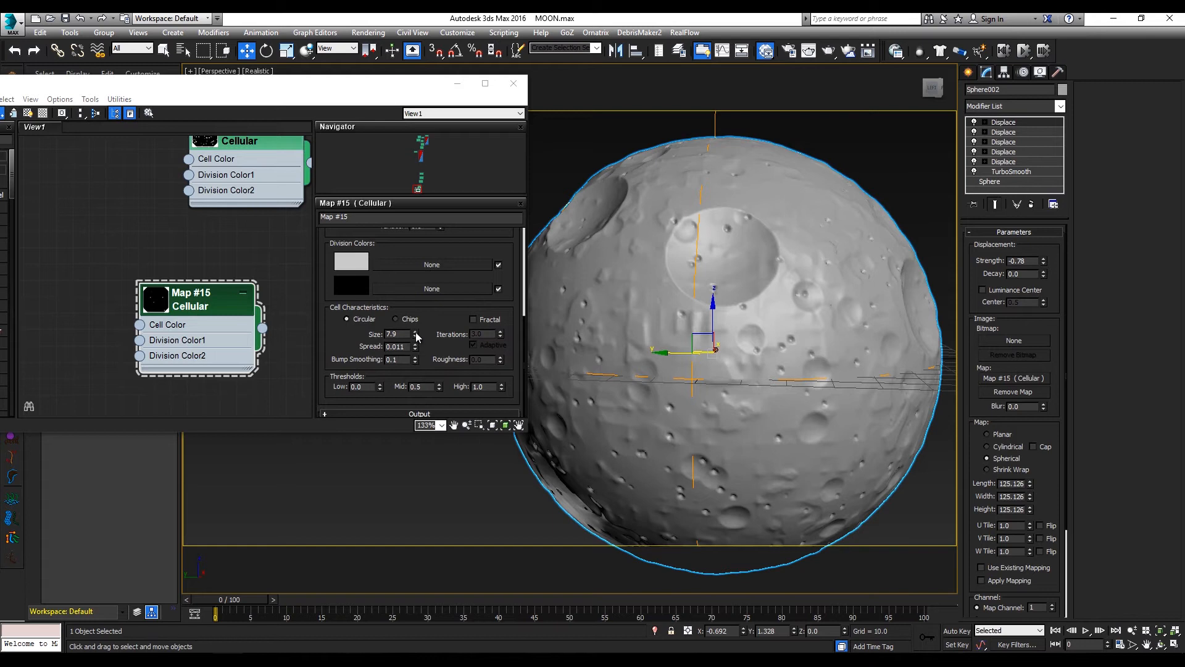
- Increase Map #15's cell size to 11.6 and check the moon from several sides, also with the sphere deselected
{"action": "left_click_drag", "start_coordinate": [416, 334], "coordinate": [423, 308]}
{"action": "scroll", "coordinate": [884, 319], "scroll_direction": "down", "scroll_amount": 4}
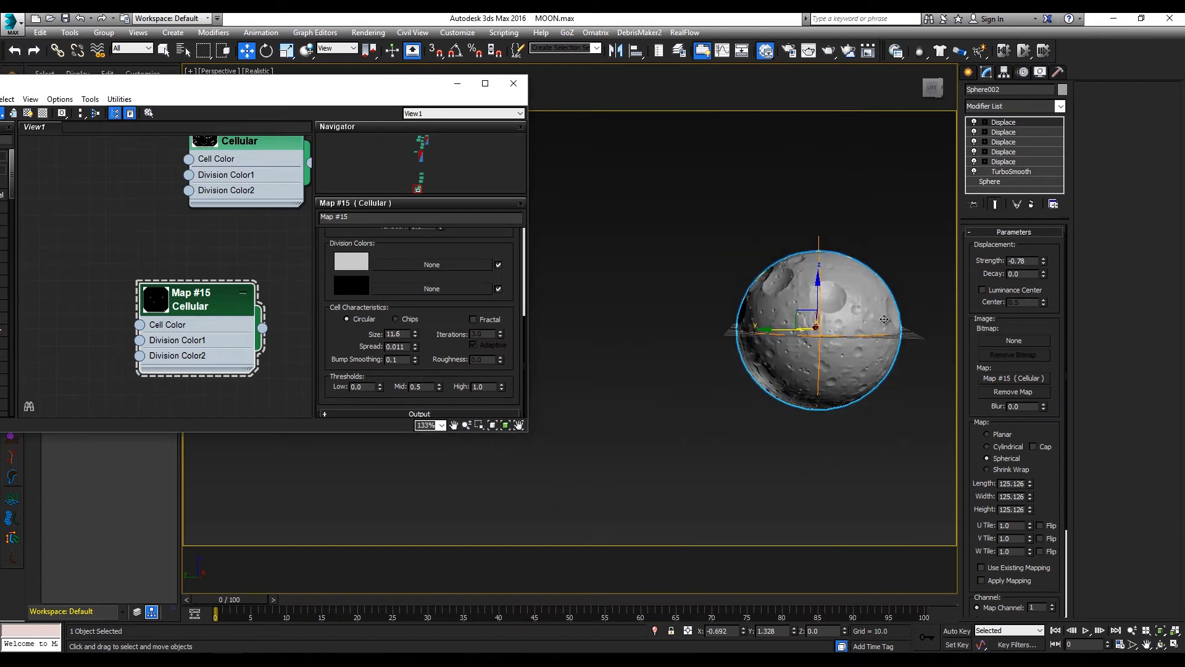
{"action": "left_click", "coordinate": [929, 327]}
{"action": "middle_click_drag", "start_coordinate": [928, 327], "coordinate": [885, 332], "text": "alt"}
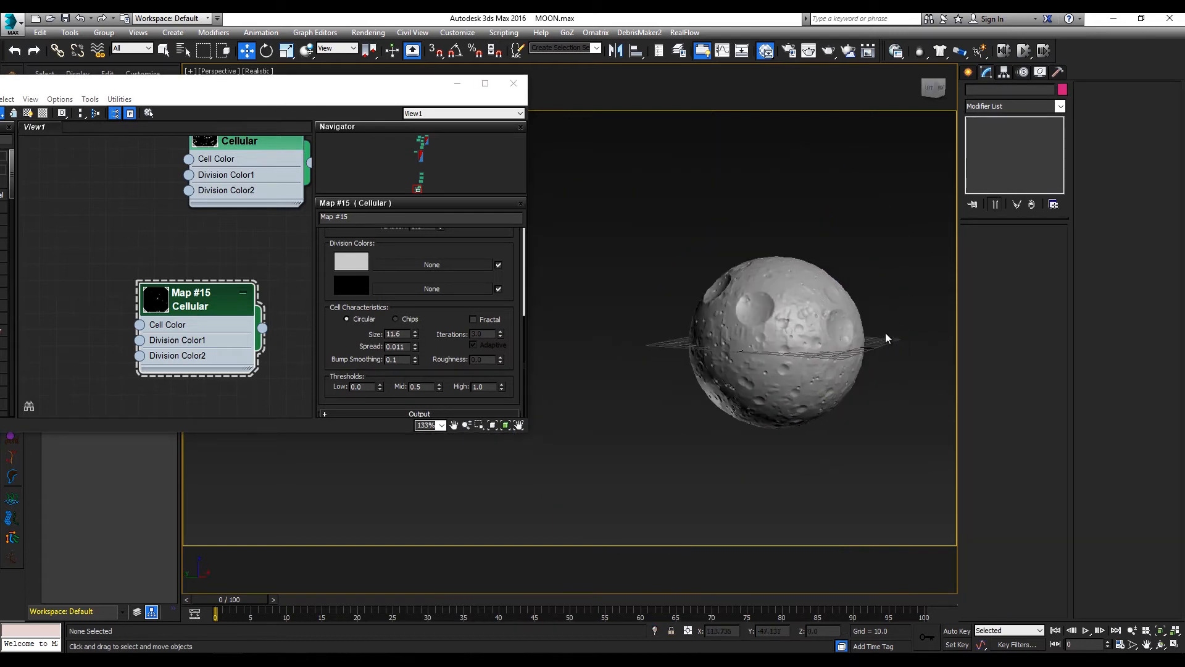
{"action": "left_click", "coordinate": [747, 367]}
{"action": "scroll", "coordinate": [790, 361], "scroll_direction": "up", "scroll_amount": 3}
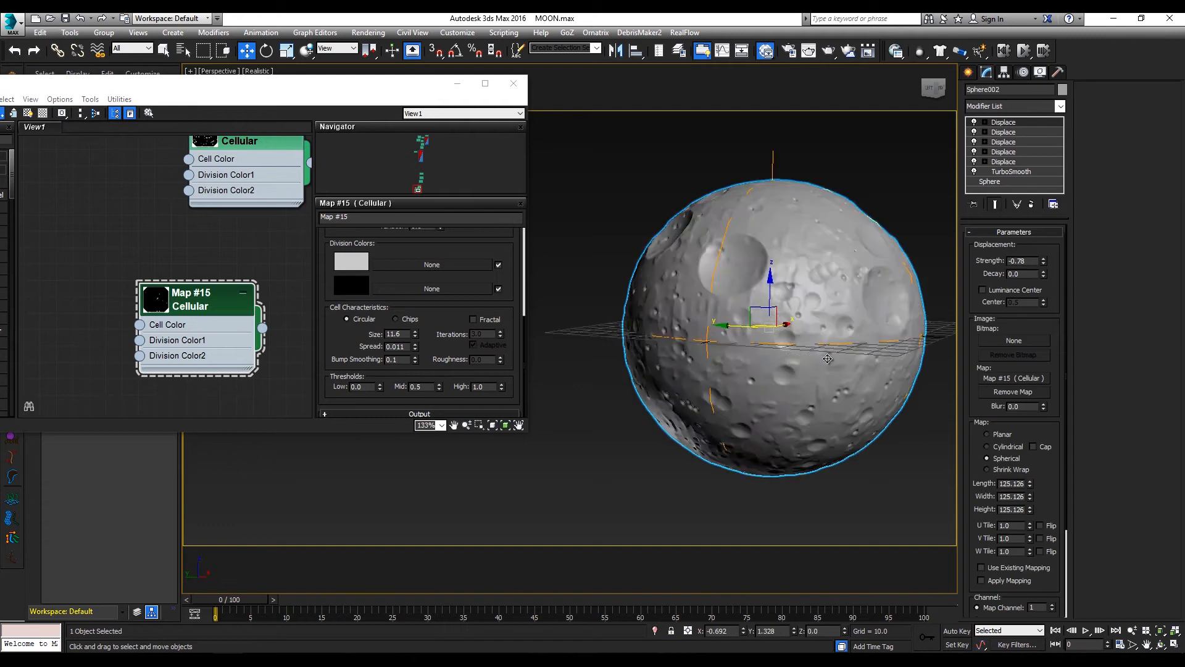
{"action": "left_click", "coordinate": [887, 377]}
{"action": "scroll", "coordinate": [881, 369], "scroll_direction": "down", "scroll_amount": 3}
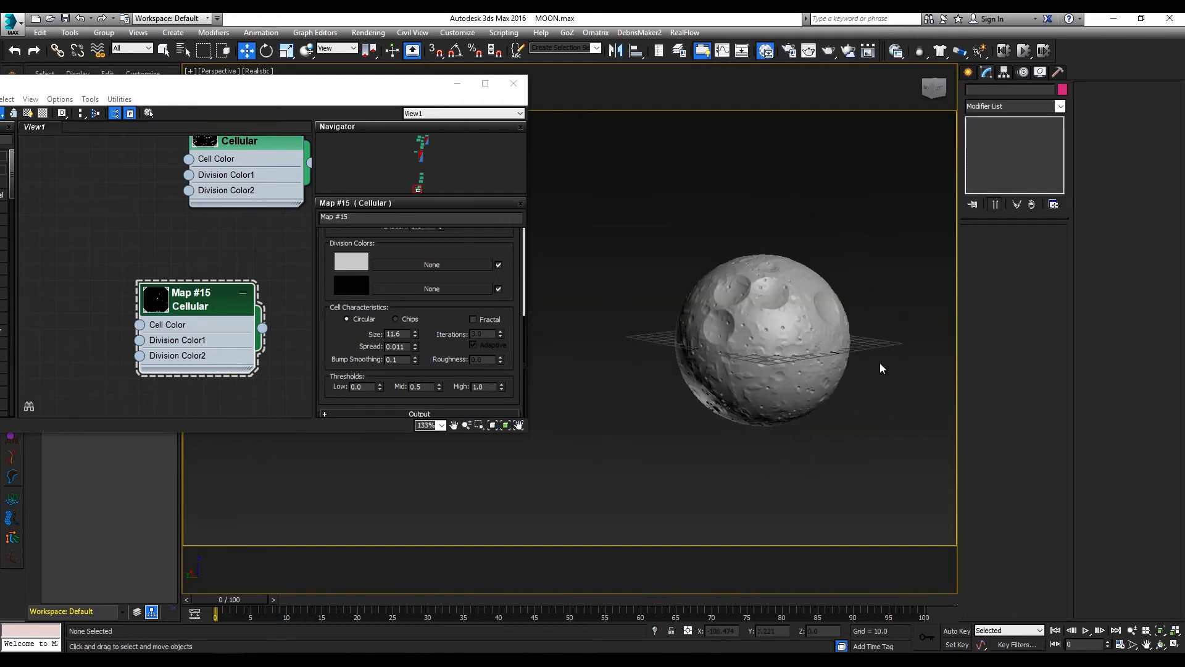
{"action": "middle_click_drag", "start_coordinate": [880, 363], "coordinate": [835, 361]}
- Enable TurboSmooth render iterations on the sphere with a value of 4 and lower its viewport iterations to 1
{"action": "left_click", "coordinate": [723, 272]}
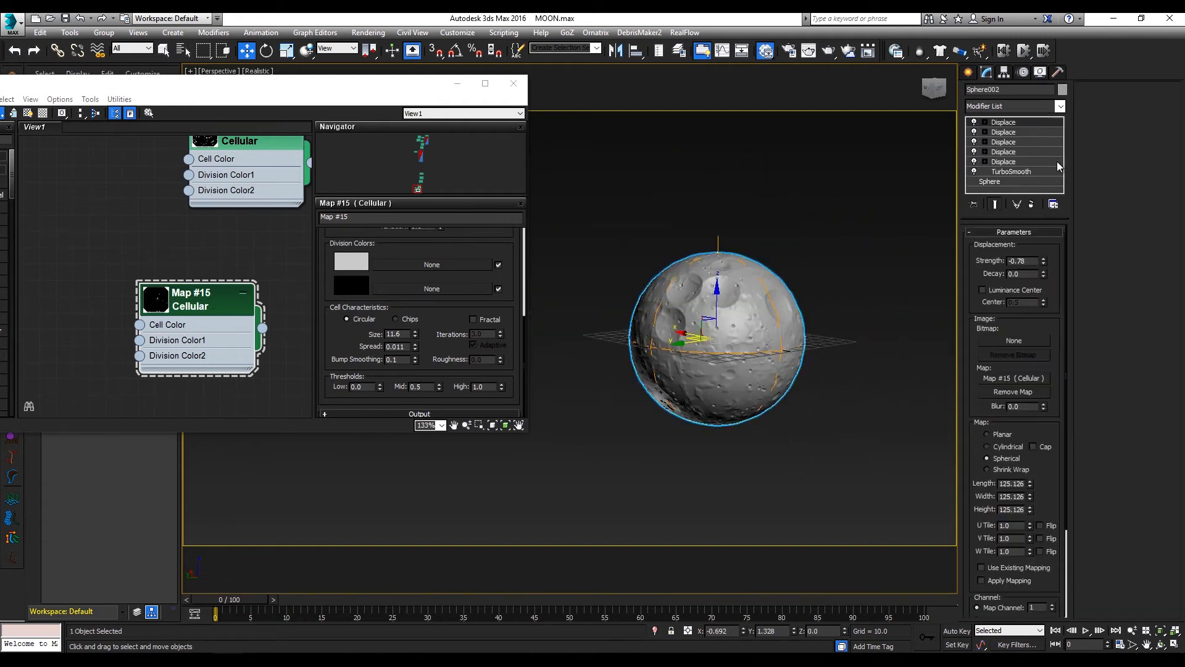
{"action": "left_click", "coordinate": [1019, 172]}
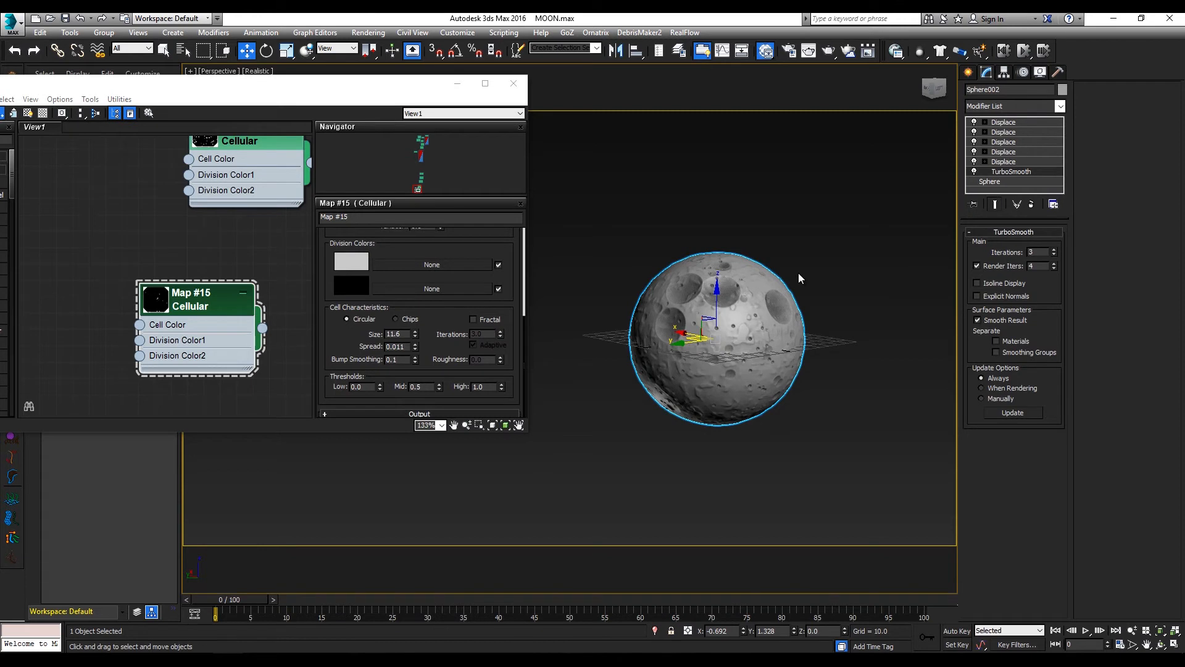
{"action": "left_click", "coordinate": [1054, 255]}
{"action": "mouse_move", "coordinate": [779, 333]}
{"action": "middle_mouse_down", "text": "alt"}
{"action": "mouse_move", "coordinate": [844, 334]}
{"action": "mouse_move", "coordinate": [774, 339]}
{"action": "middle_mouse_up", "text": "alt"}
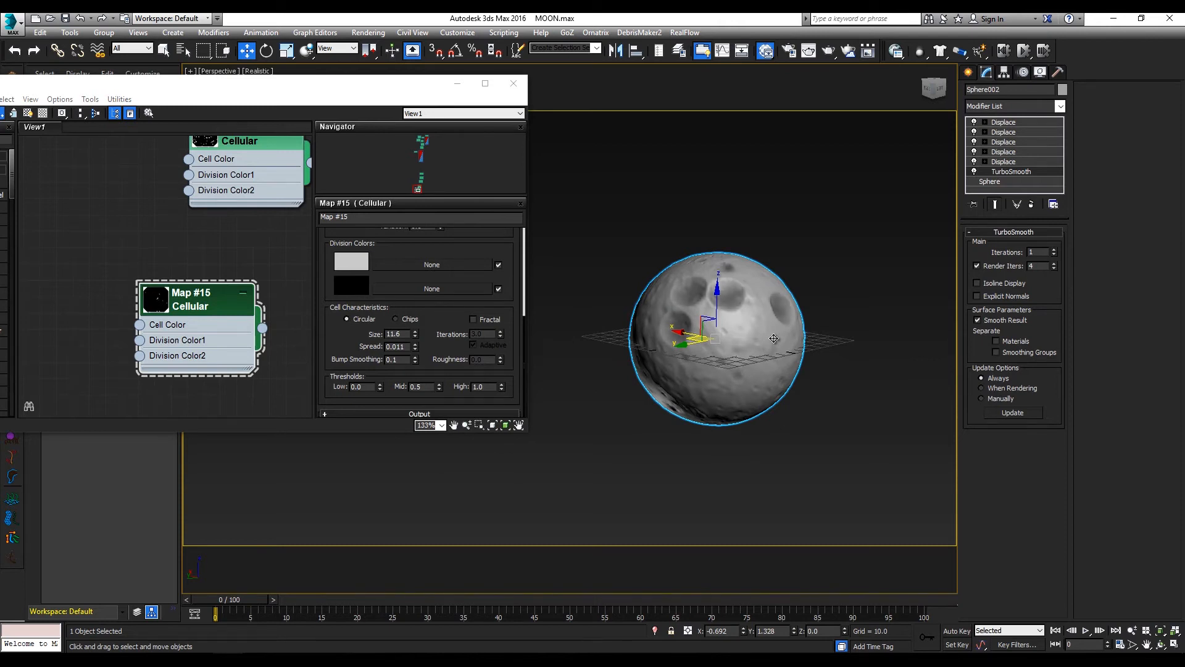
- Hide the material editor and inspect the moon's craters up close from another side
{"action": "left_click", "coordinate": [457, 84]}
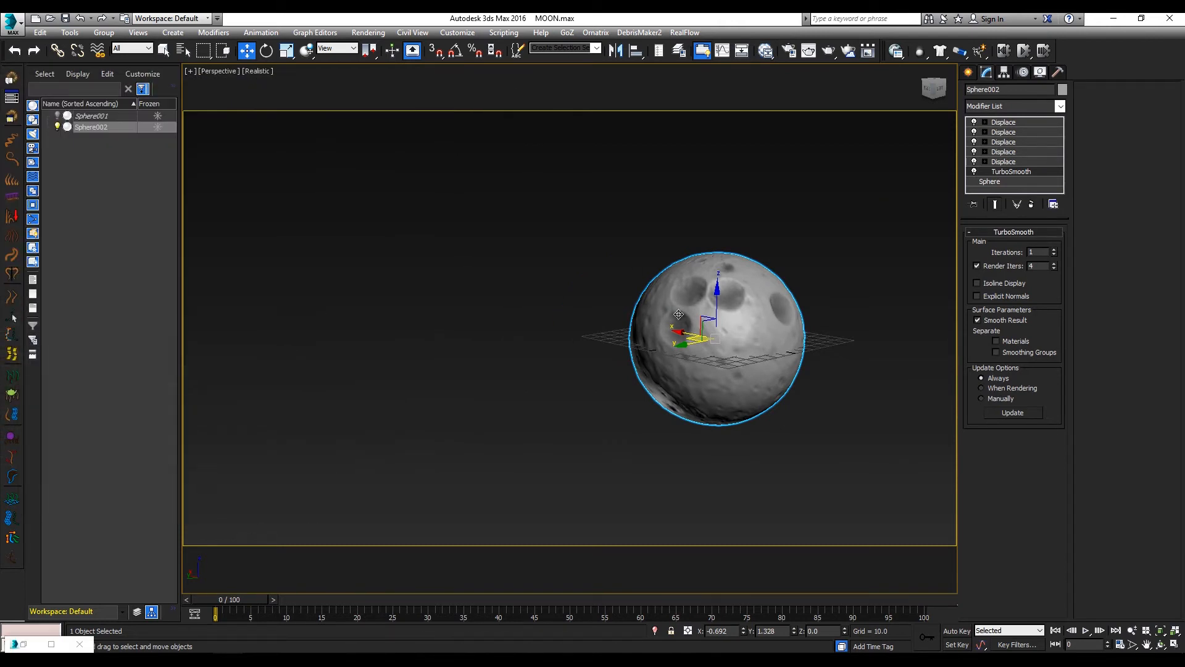
{"action": "middle_click_drag", "start_coordinate": [793, 337], "coordinate": [768, 334], "text": "alt"}
{"action": "scroll", "coordinate": [779, 334], "scroll_direction": "up", "scroll_amount": 5}
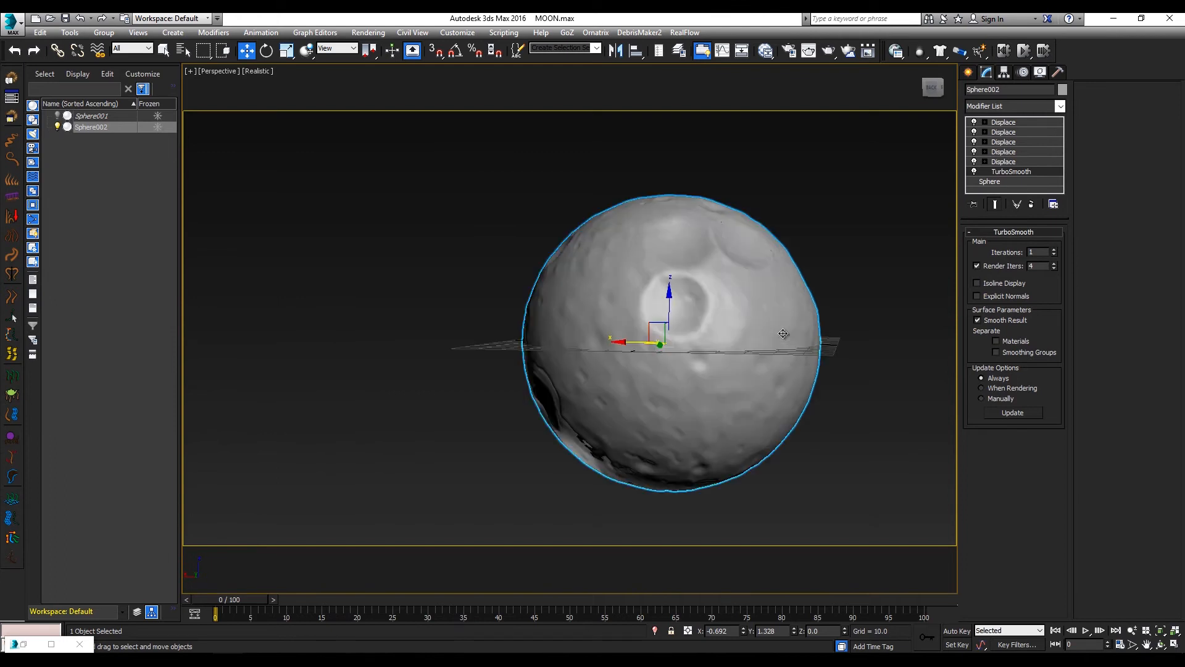
- Reopen the material editor, place the Map #10 bitmap node beside the VRay material's map inputs, and open the bitmap's parameters
{"action": "key", "text": "m"}
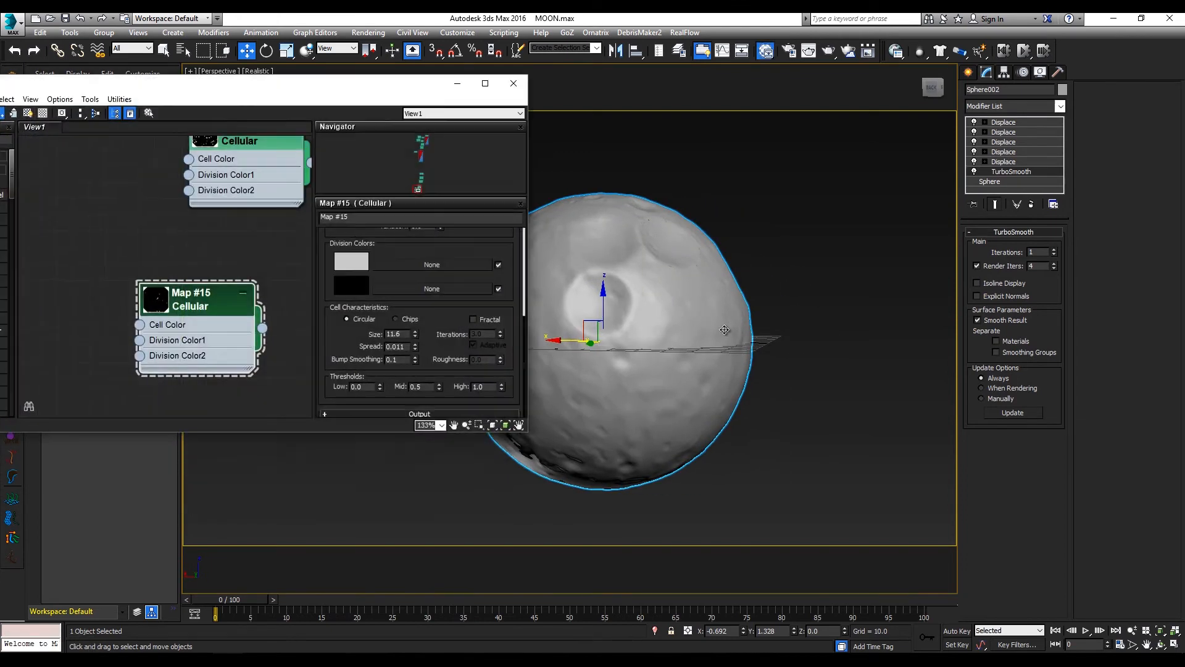
{"action": "scroll", "coordinate": [234, 199], "scroll_direction": "down", "scroll_amount": 8}
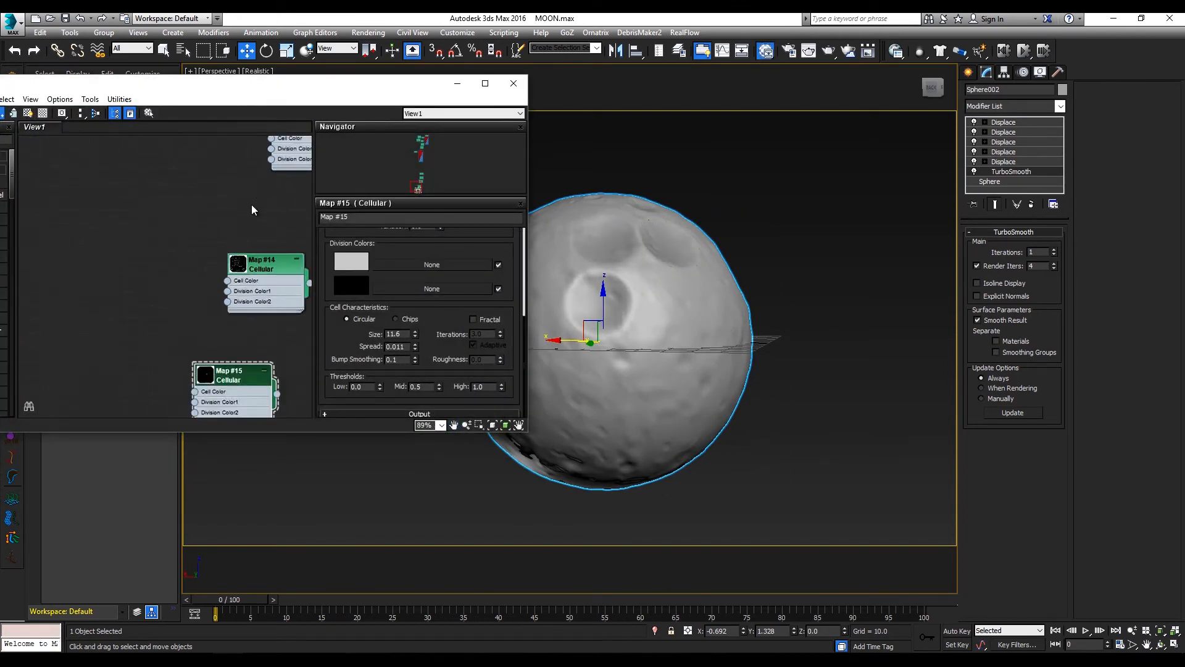
{"action": "scroll", "coordinate": [258, 206], "scroll_direction": "down", "scroll_amount": 2}
{"action": "middle_click_drag", "start_coordinate": [258, 206], "coordinate": [221, 364]}
{"action": "middle_click_drag", "start_coordinate": [230, 253], "coordinate": [104, 354]}
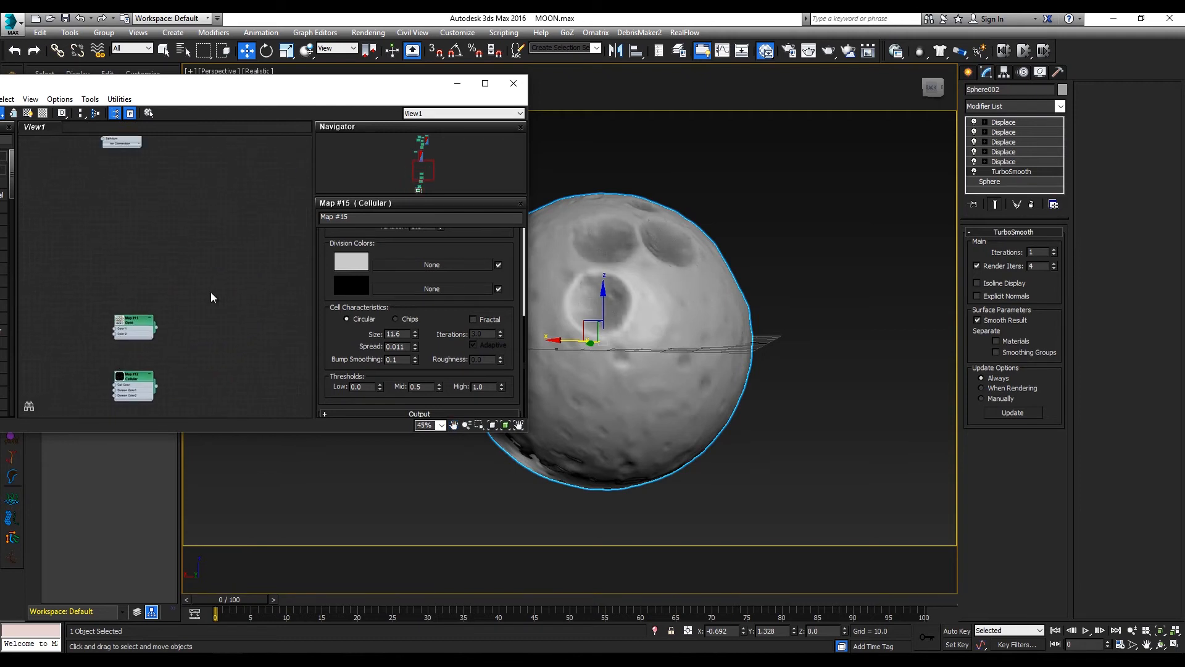
{"action": "scroll", "coordinate": [213, 267], "scroll_direction": "down", "scroll_amount": 6}
{"action": "middle_click_drag", "start_coordinate": [204, 232], "coordinate": [237, 339]}
{"action": "scroll", "coordinate": [194, 236], "scroll_direction": "up", "scroll_amount": 10}
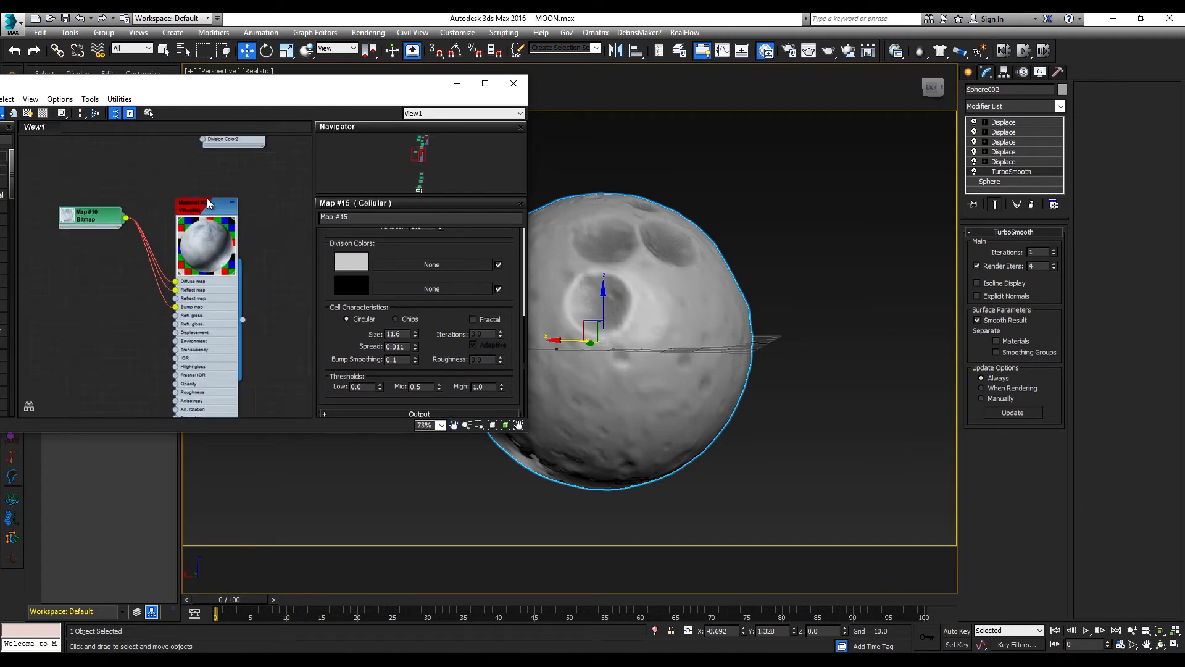
{"action": "left_click_drag", "start_coordinate": [69, 221], "coordinate": [61, 284]}
{"action": "double_click", "coordinate": [61, 284]}
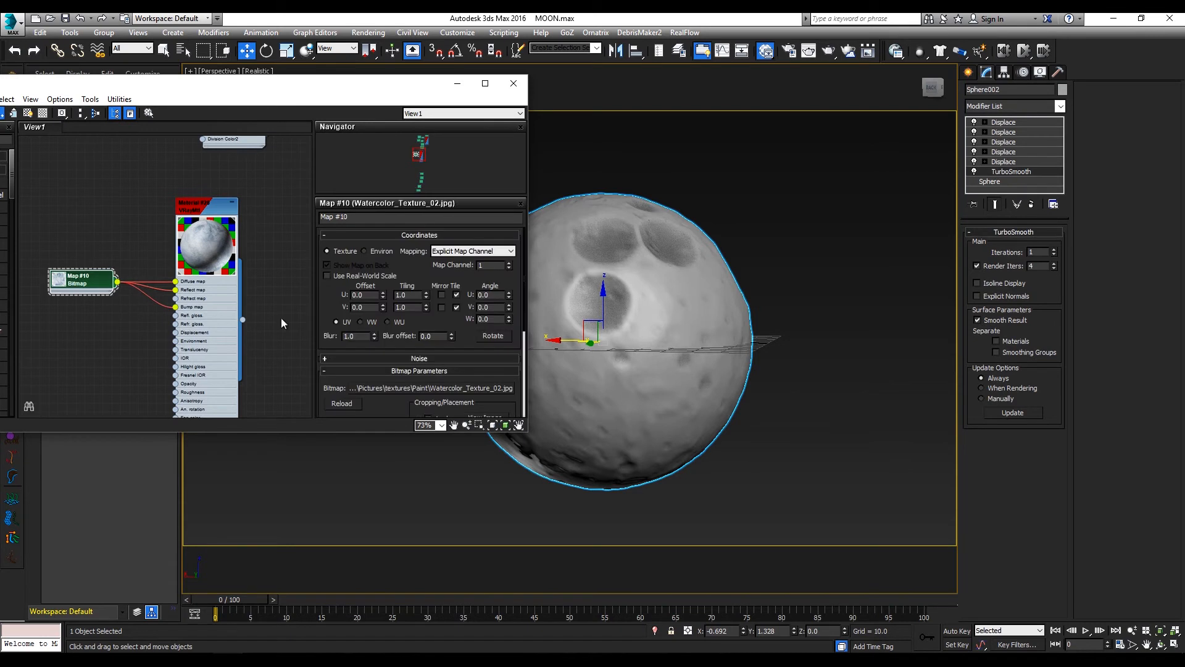
- Examine the Watercolor_Texture_02.jpg bitmap in an enlarged preview and its connections to the VRay material's diffuse, reflect and bump inputs
{"action": "left_click_drag", "start_coordinate": [524, 270], "coordinate": [524, 316]}
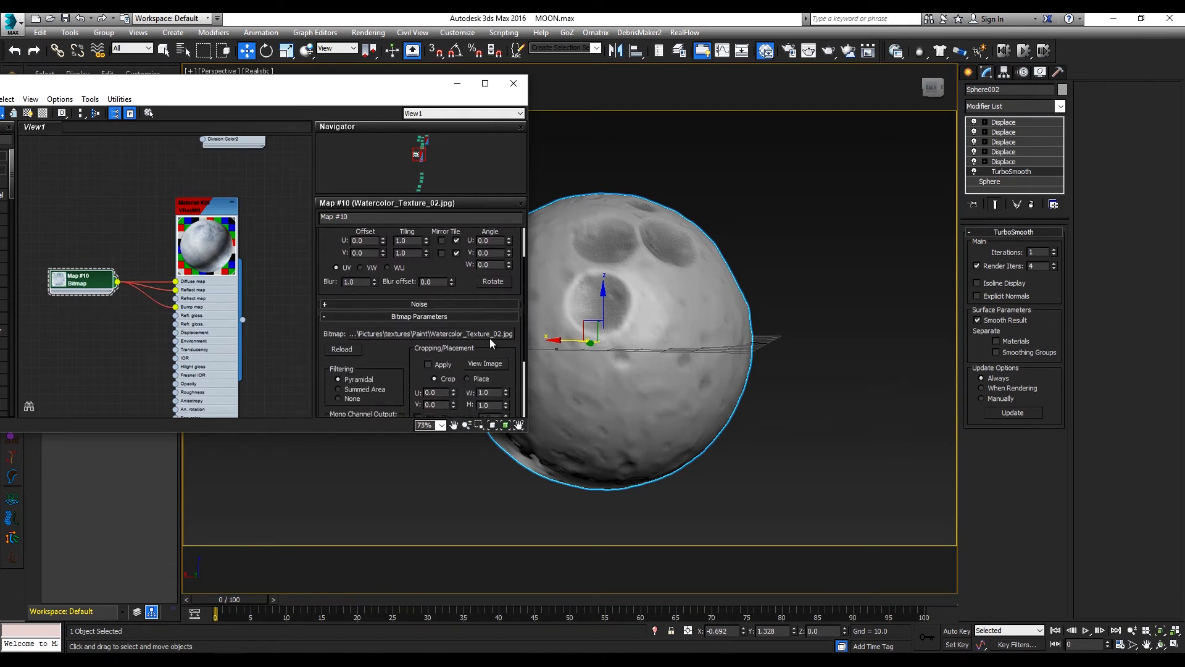
{"action": "left_click", "coordinate": [58, 279]}
{"action": "scroll", "coordinate": [74, 306], "scroll_direction": "up", "scroll_amount": 3}
{"action": "scroll", "coordinate": [148, 259], "scroll_direction": "up", "scroll_amount": 2}
{"action": "middle_click_drag", "start_coordinate": [70, 303], "coordinate": [174, 247]}
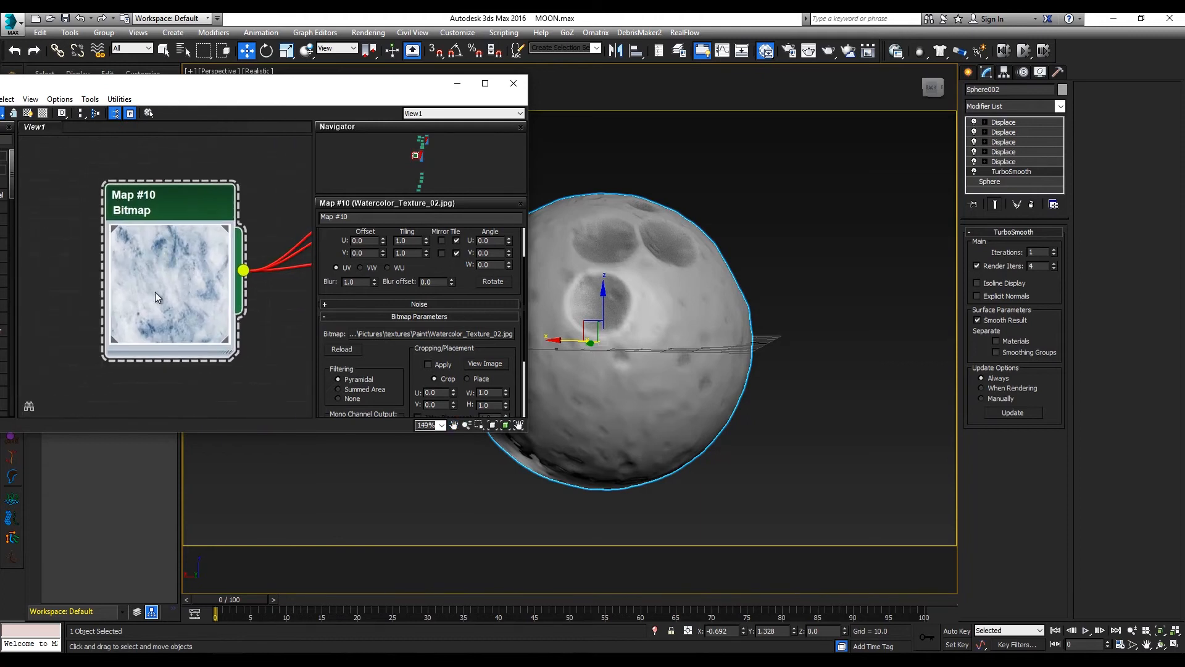
{"action": "left_click_drag", "start_coordinate": [211, 75], "coordinate": [439, 86]}
{"action": "scroll", "coordinate": [374, 309], "scroll_direction": "up", "scroll_amount": 1}
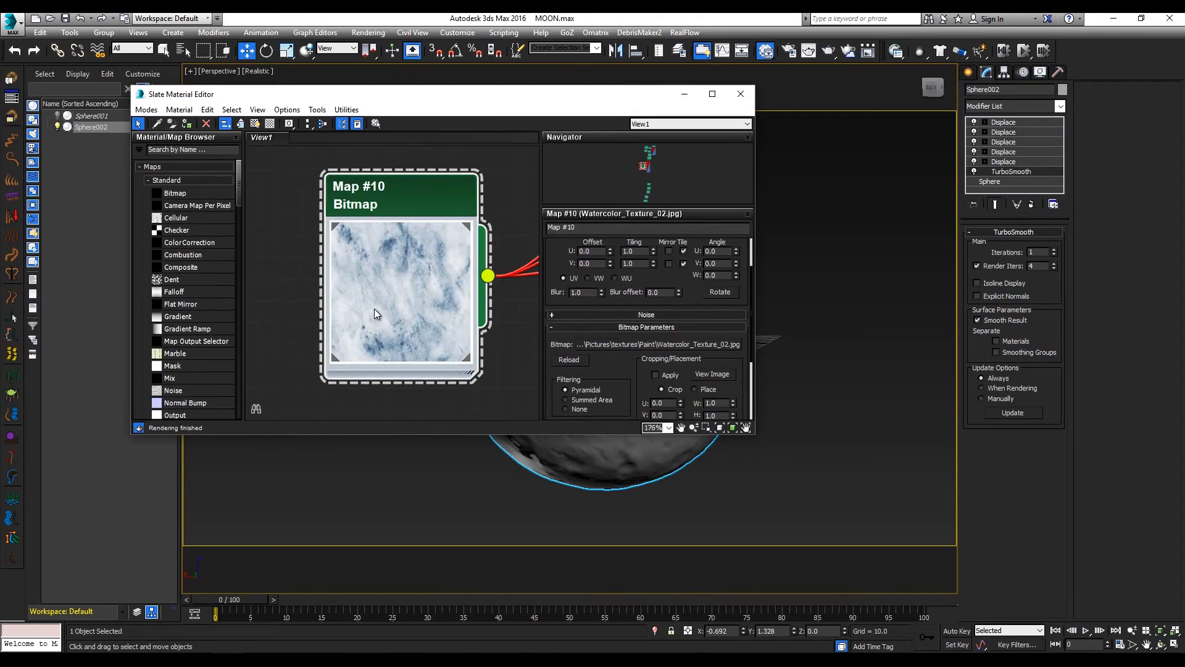
{"action": "scroll", "coordinate": [376, 308], "scroll_direction": "down", "scroll_amount": 5}
{"action": "middle_click_drag", "start_coordinate": [487, 286], "coordinate": [340, 260]}
{"action": "left_click_drag", "start_coordinate": [257, 236], "coordinate": [220, 217]}
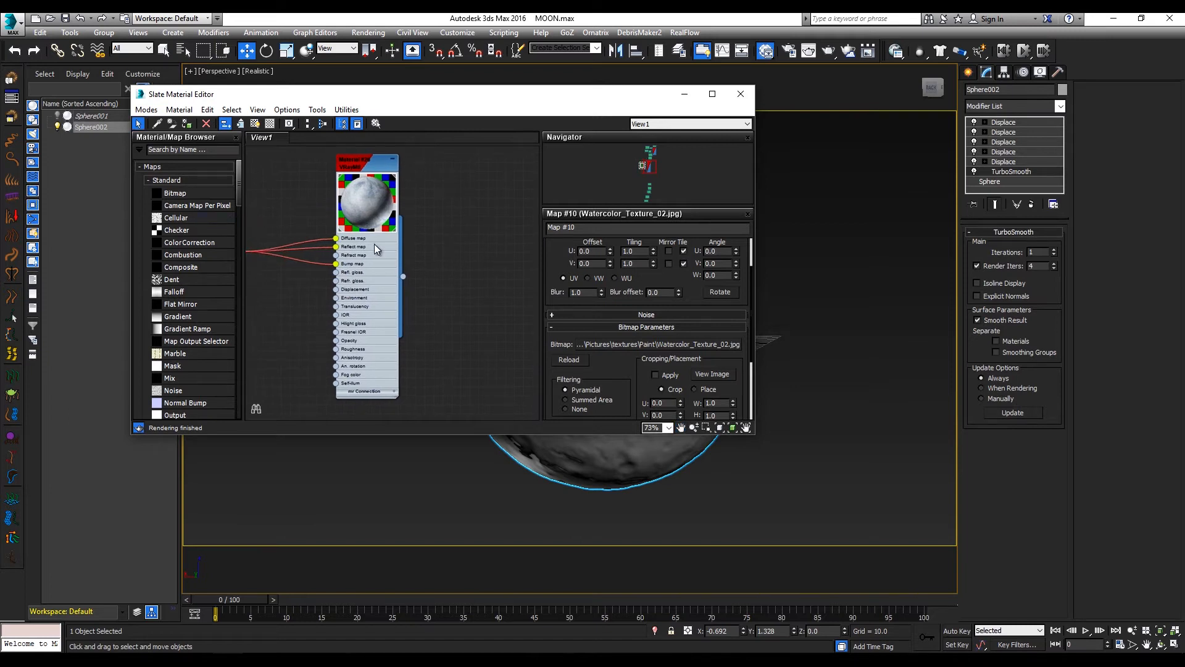
{"action": "middle_click_drag", "start_coordinate": [273, 270], "coordinate": [359, 265]}
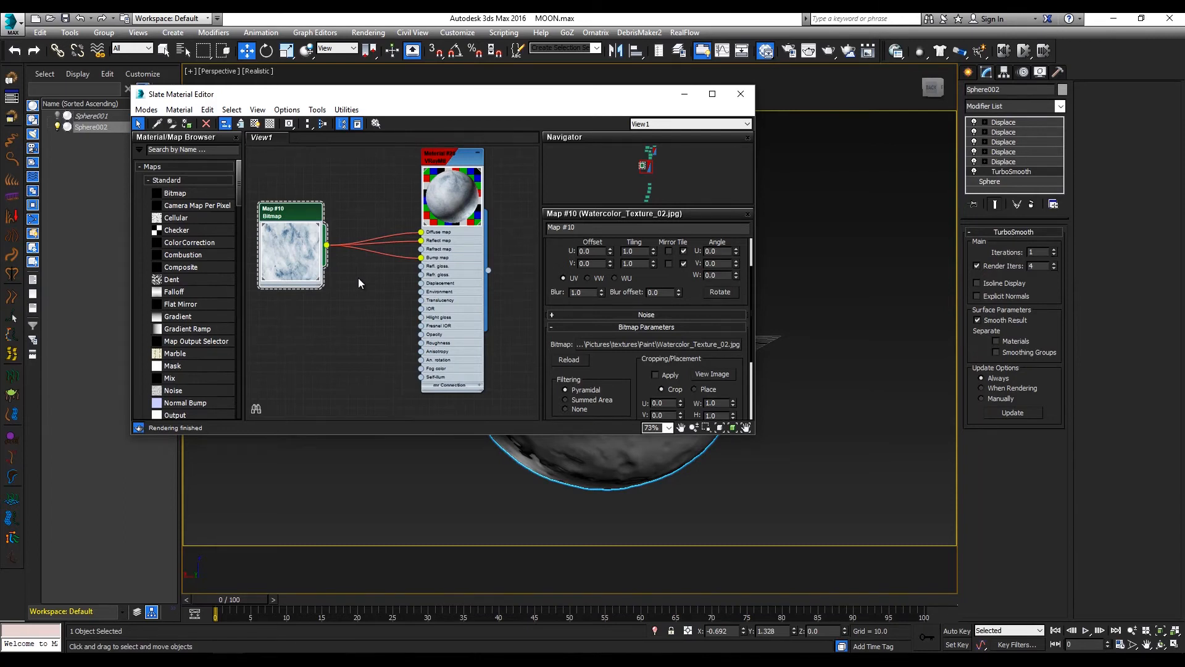
- Assign the watercolor-textured VRay material to the moon sphere and check the texture on its surface
{"action": "left_click_drag", "start_coordinate": [511, 105], "coordinate": [271, 121]}
{"action": "left_click_drag", "start_coordinate": [248, 286], "coordinate": [619, 368]}
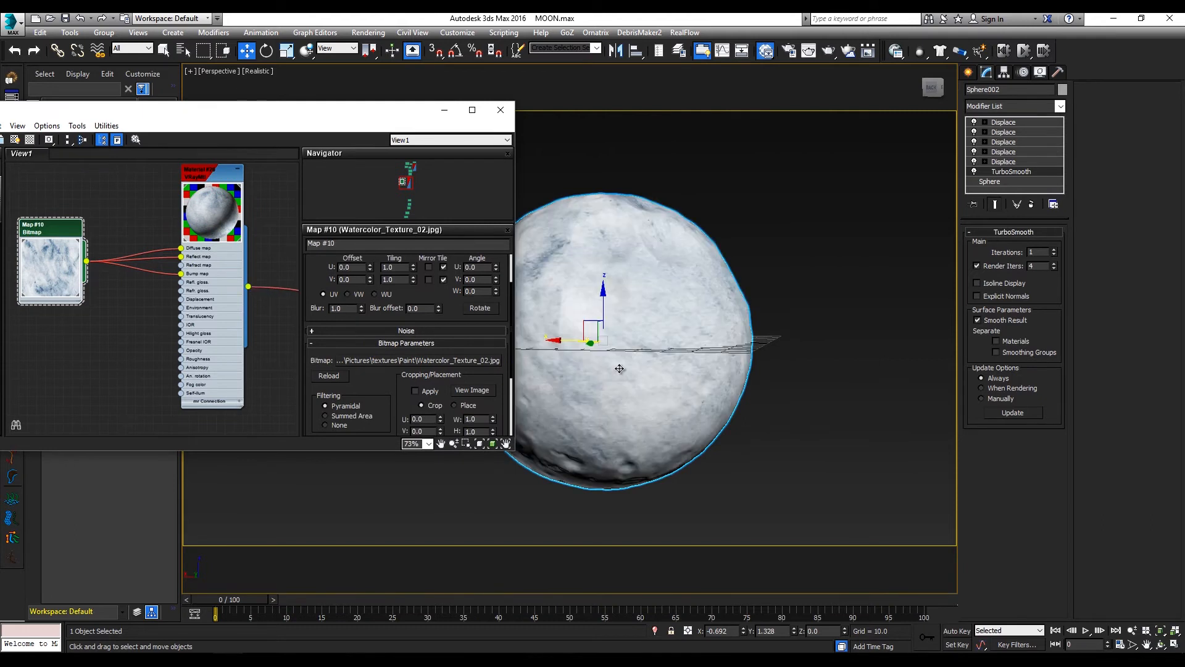
{"action": "middle_click_drag", "start_coordinate": [770, 314], "coordinate": [647, 298], "text": "alt"}
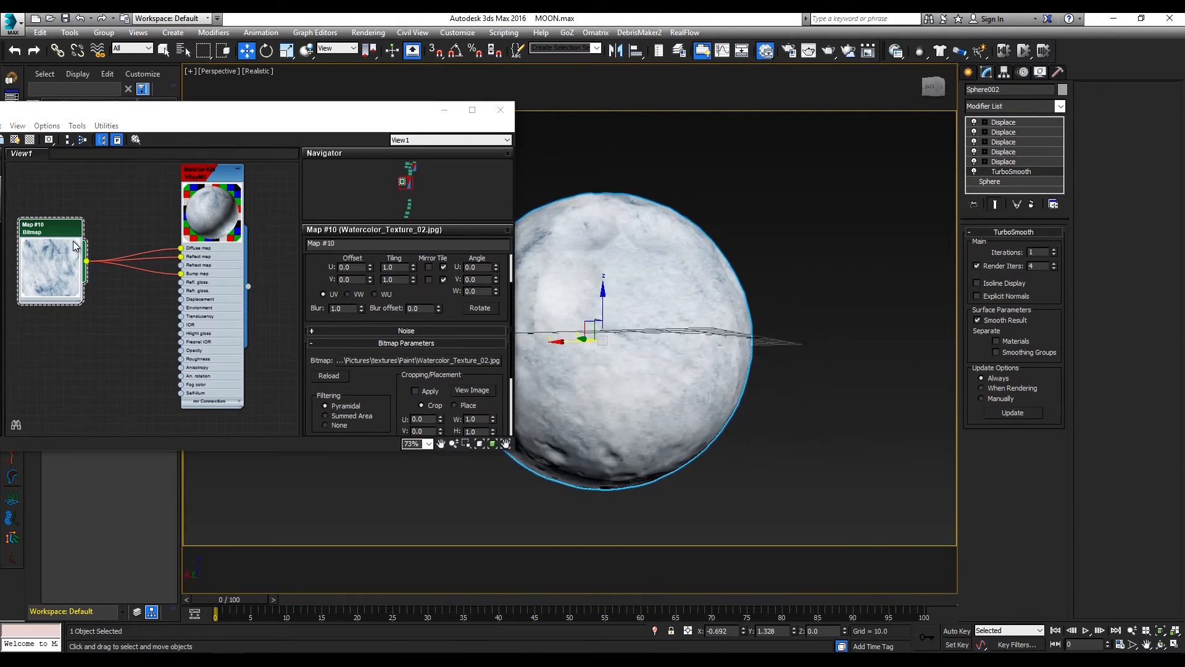
- Open the parameters of the moon's VRay material and set its Diffuse map amount to 73
{"action": "scroll", "coordinate": [513, 320], "scroll_direction": "down", "scroll_amount": 1}
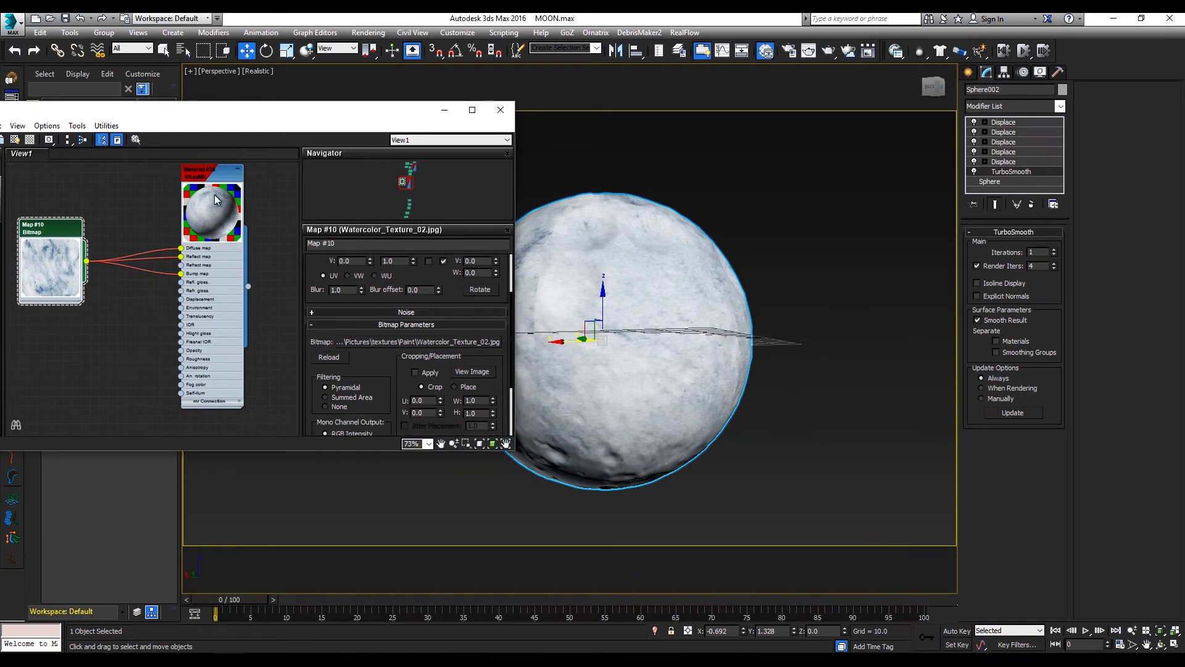
{"action": "left_click", "coordinate": [203, 173]}
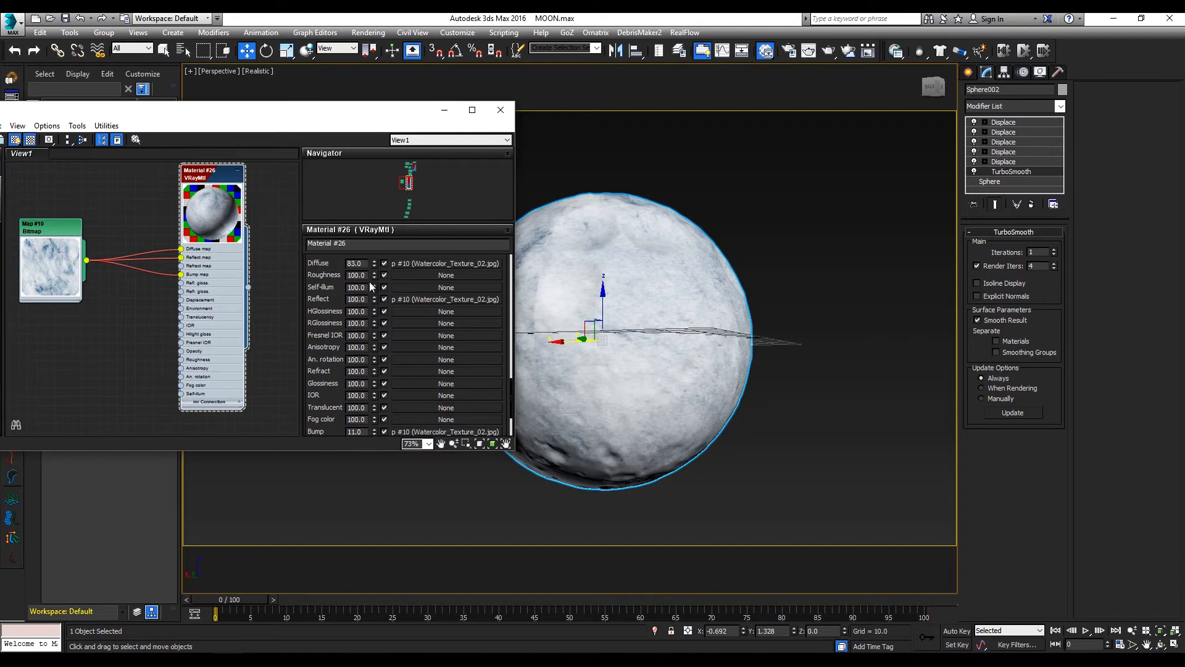
{"action": "scroll", "coordinate": [373, 265], "scroll_direction": "up", "scroll_amount": 1}
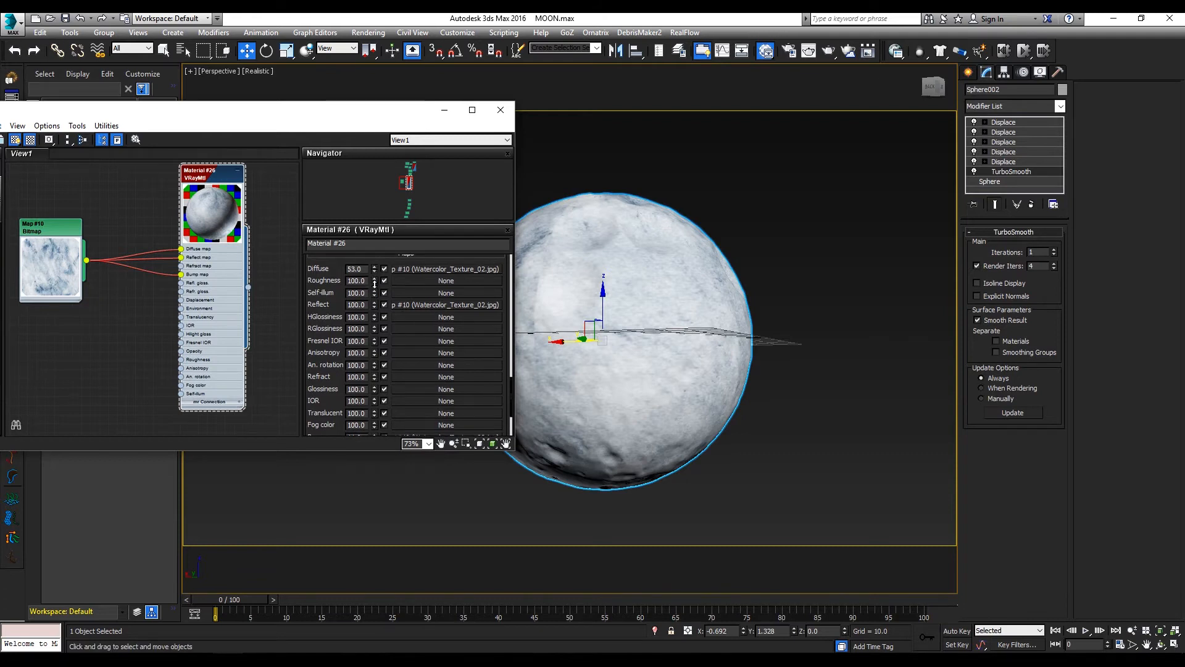
{"action": "left_click_drag", "start_coordinate": [375, 282], "coordinate": [379, 279]}
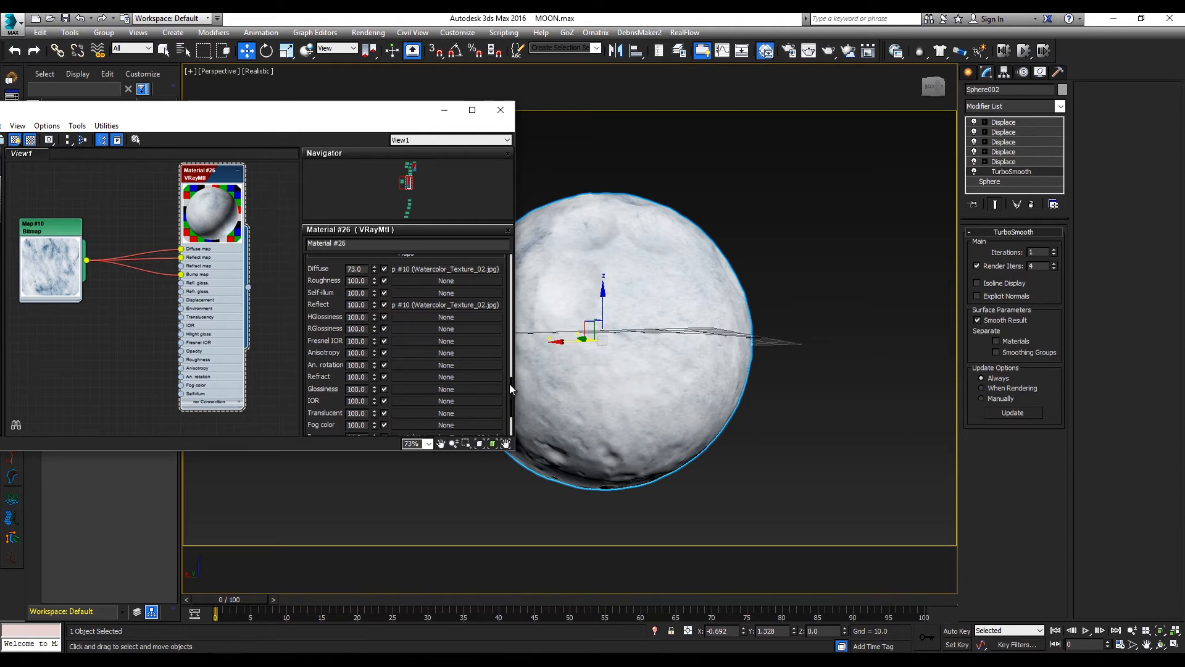
- Review the VRay material's basic parameters, inspect the textured moon from another angle, and hide the material editor
{"action": "left_click_drag", "start_coordinate": [510, 385], "coordinate": [510, 247]}
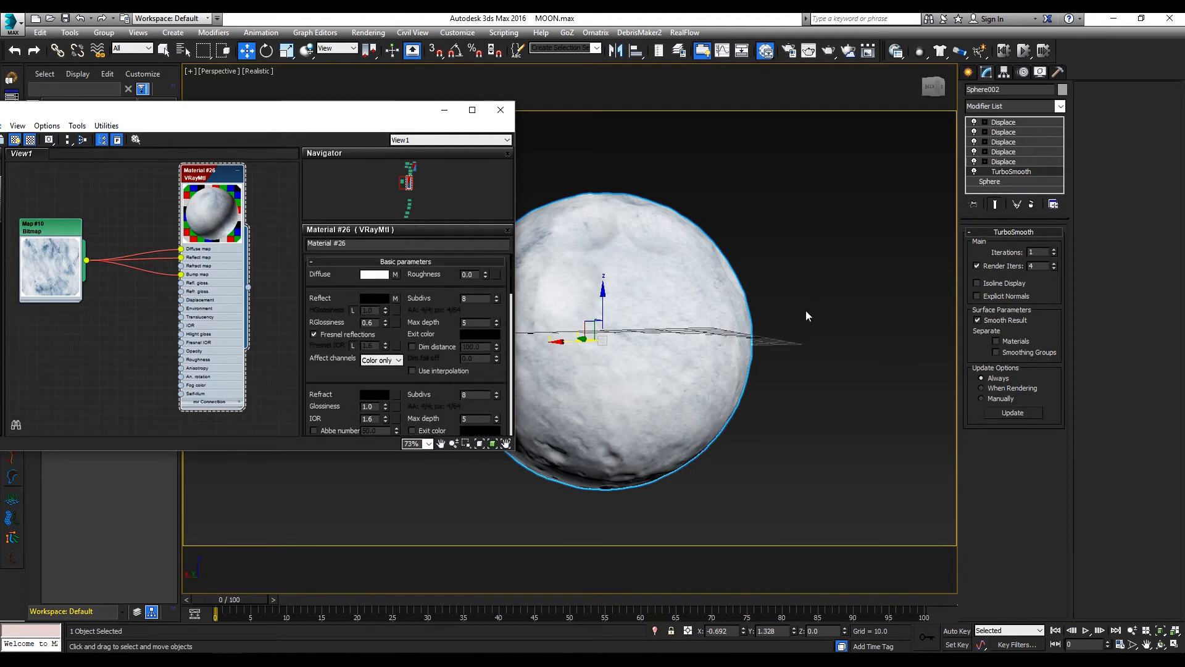
{"action": "scroll", "coordinate": [806, 311], "scroll_direction": "down", "scroll_amount": 5}
{"action": "middle_click_drag", "start_coordinate": [805, 313], "coordinate": [784, 359], "text": "alt"}
{"action": "scroll", "coordinate": [786, 333], "scroll_direction": "up", "scroll_amount": 5}
{"action": "scroll", "coordinate": [733, 326], "scroll_direction": "down", "scroll_amount": 3}
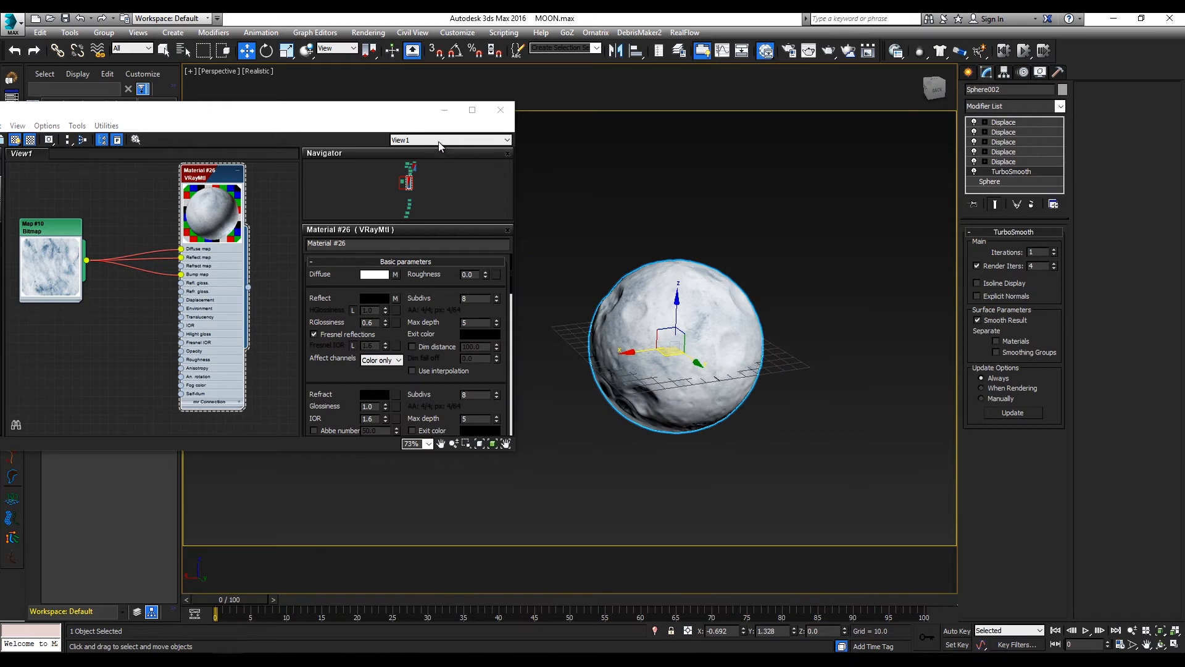
{"action": "left_click", "coordinate": [443, 109]}
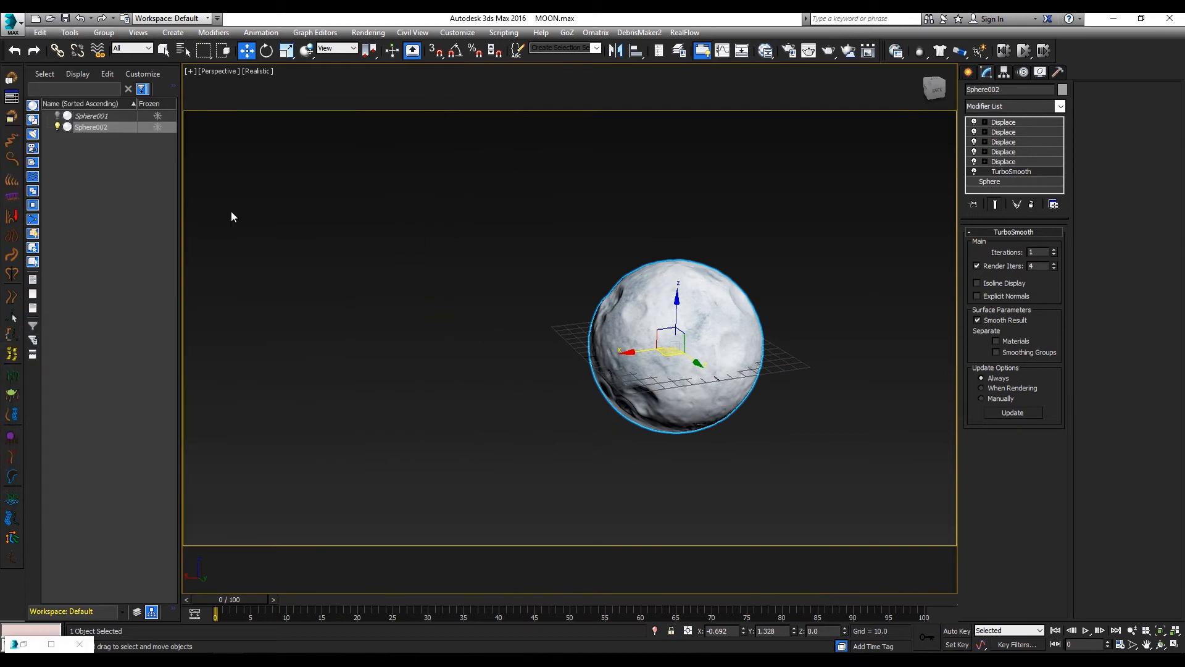
- Create a sphere-type VRayLight with a radius of about 25.7 at some distance beside the moon
{"action": "left_click", "coordinate": [968, 72]}
{"action": "left_click", "coordinate": [1002, 92]}
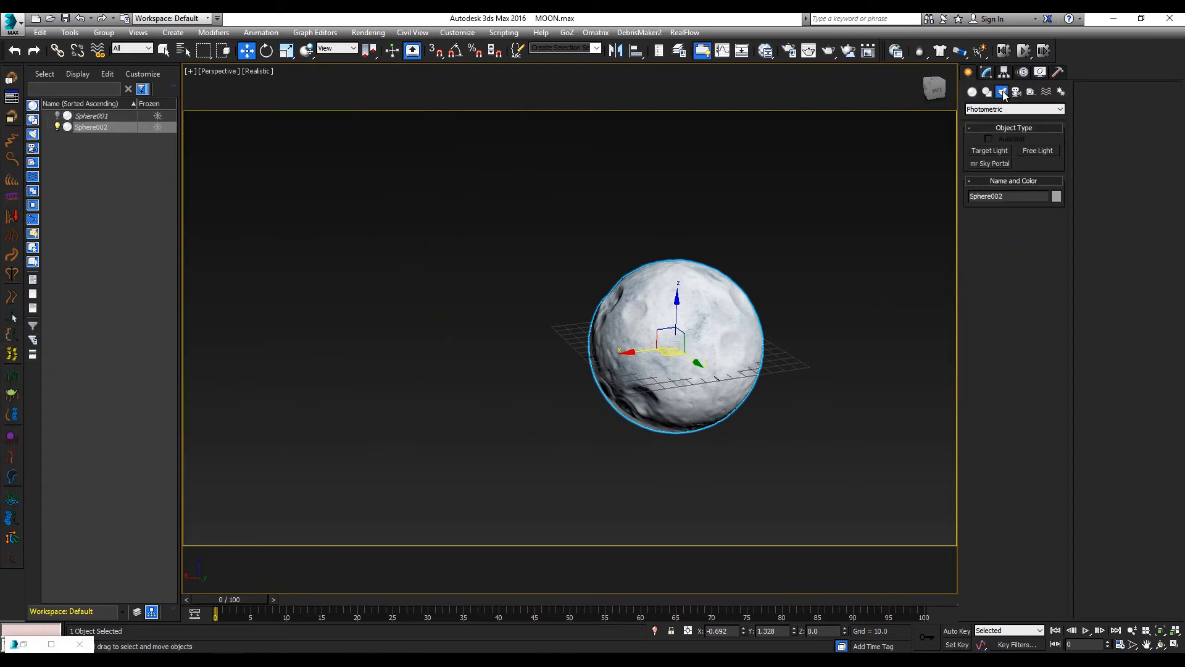
{"action": "left_click", "coordinate": [1014, 109]}
{"action": "left_click", "coordinate": [990, 132]}
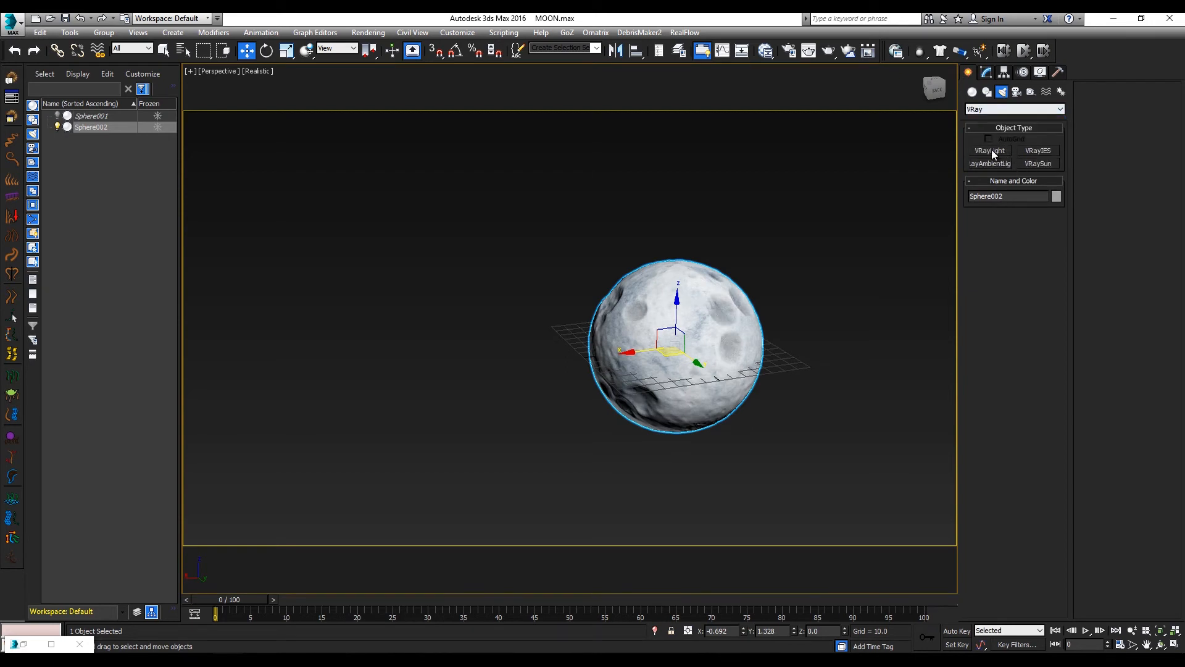
{"action": "left_click", "coordinate": [992, 150]}
{"action": "middle_click_drag", "start_coordinate": [841, 294], "coordinate": [698, 293], "text": "alt"}
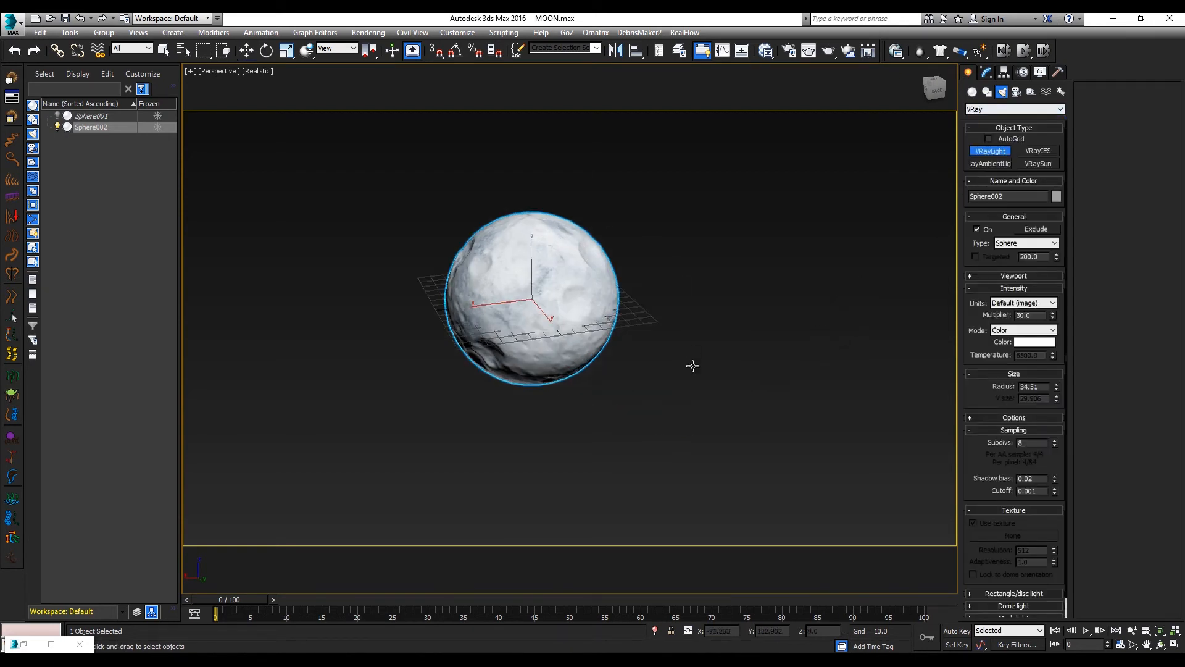
{"action": "left_click_drag", "start_coordinate": [749, 367], "coordinate": [854, 384]}
{"action": "left_click", "coordinate": [247, 52]}
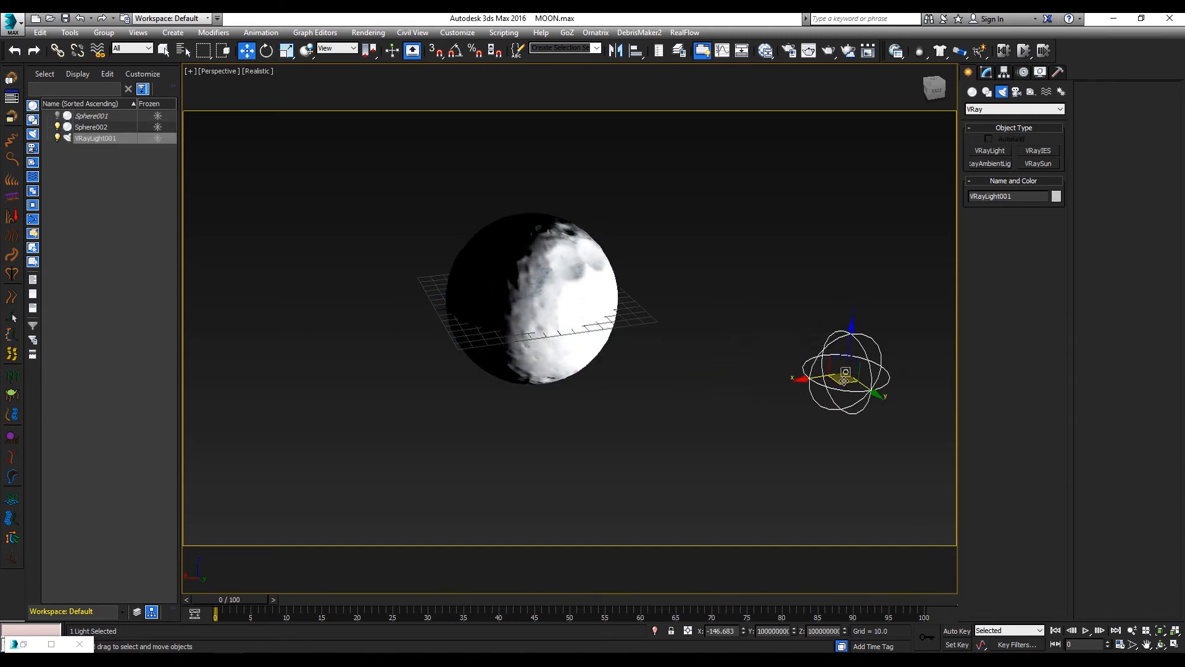
- Raise the VRayLight to a Z height of about 76 and set its multiplier to 25
{"action": "left_click_drag", "start_coordinate": [847, 341], "coordinate": [862, 230]}
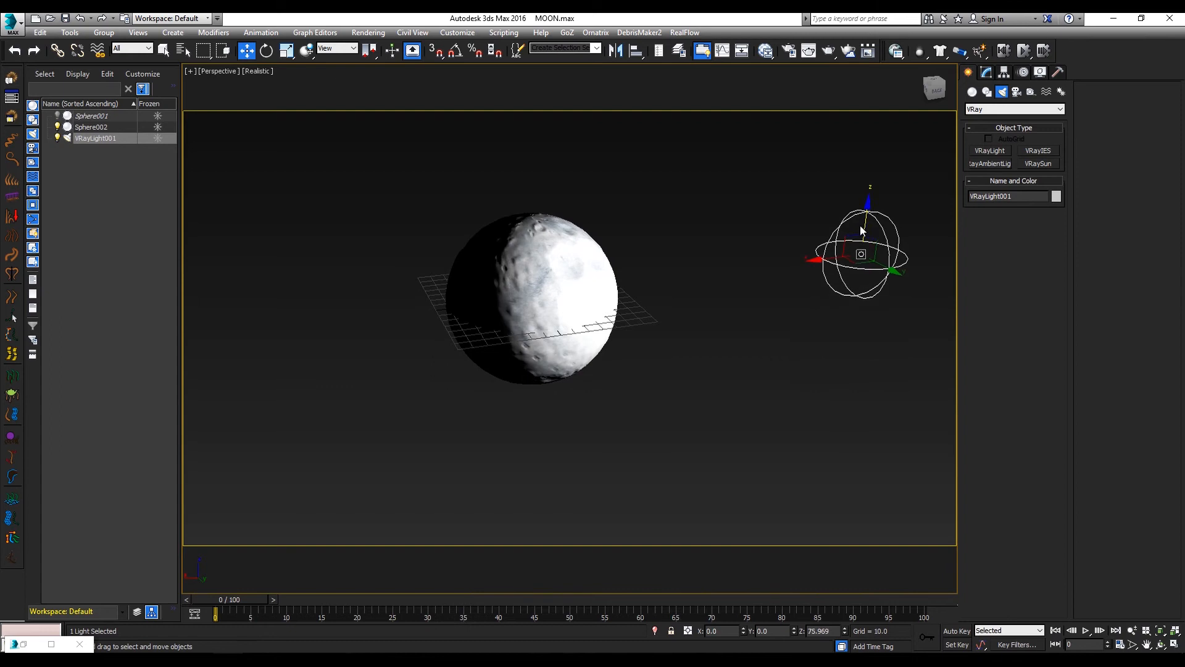
{"action": "left_click", "coordinate": [986, 72]}
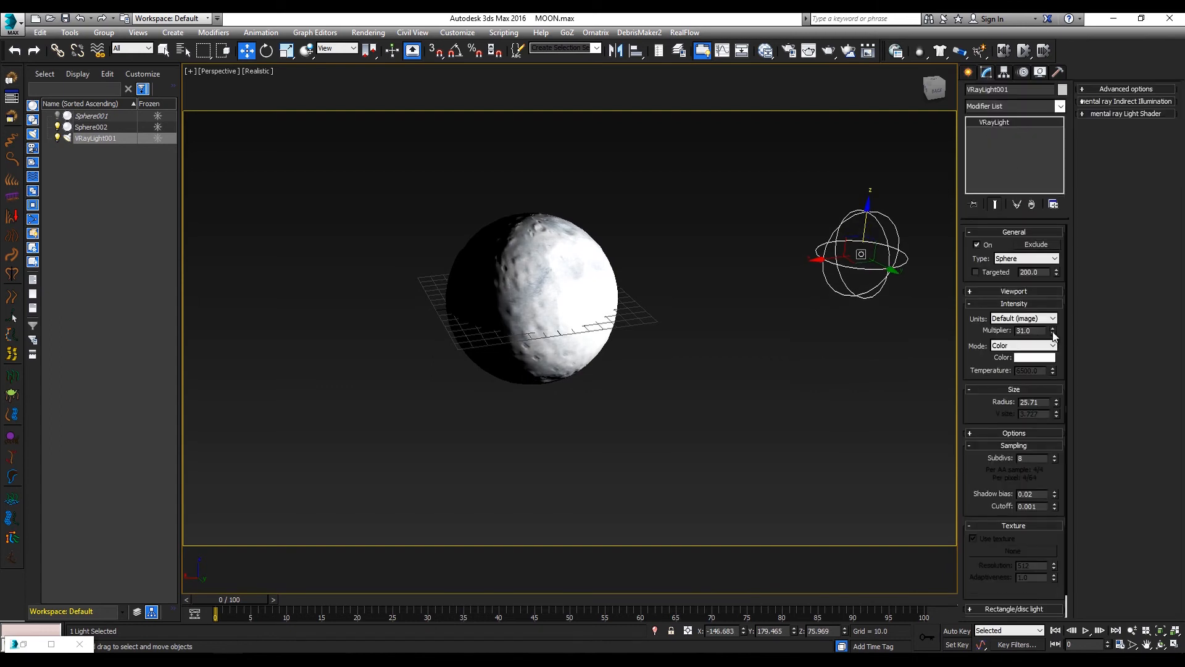
{"action": "left_click_drag", "start_coordinate": [1054, 335], "coordinate": [1055, 331]}
- Frame the lit moon in close view, render it with V-Ray, and examine the surface detail in the frame buffer
{"action": "middle_click_drag", "start_coordinate": [645, 355], "coordinate": [635, 331], "text": "alt"}
{"action": "middle_click_drag", "start_coordinate": [640, 382], "coordinate": [698, 325]}
{"action": "scroll", "coordinate": [691, 252], "scroll_direction": "up", "scroll_amount": 5}
{"action": "scroll", "coordinate": [684, 261], "scroll_direction": "down", "scroll_amount": 3}
{"action": "left_click", "coordinate": [828, 51]}
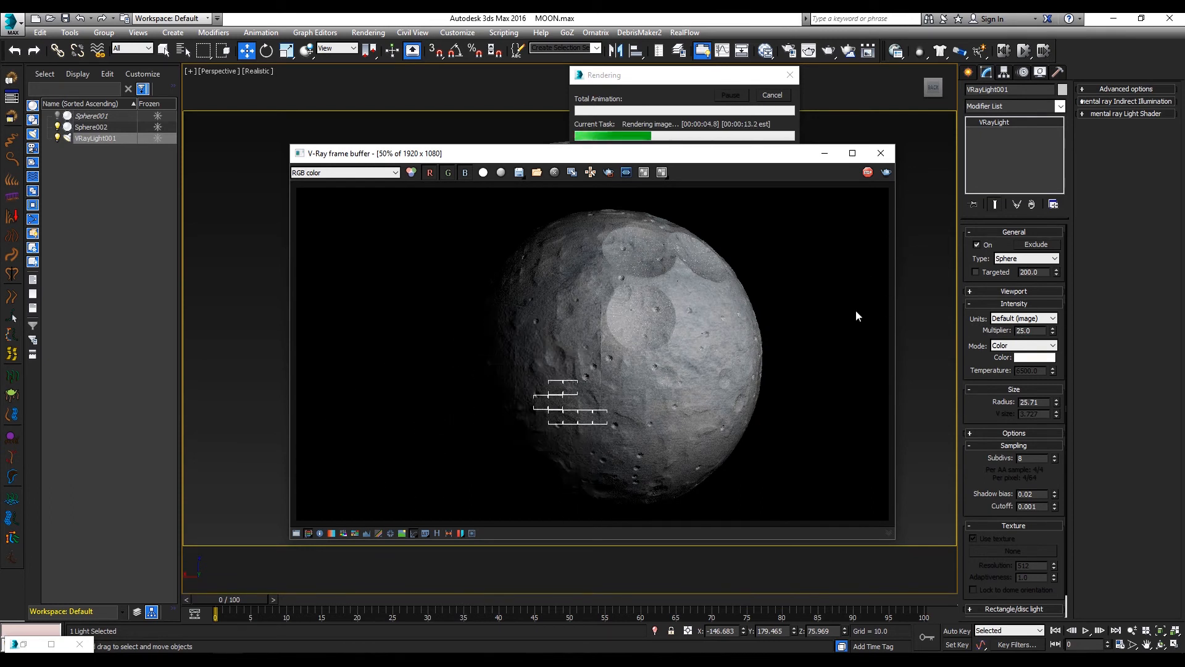
{"action": "scroll", "coordinate": [594, 352], "scroll_direction": "up", "scroll_amount": 3}
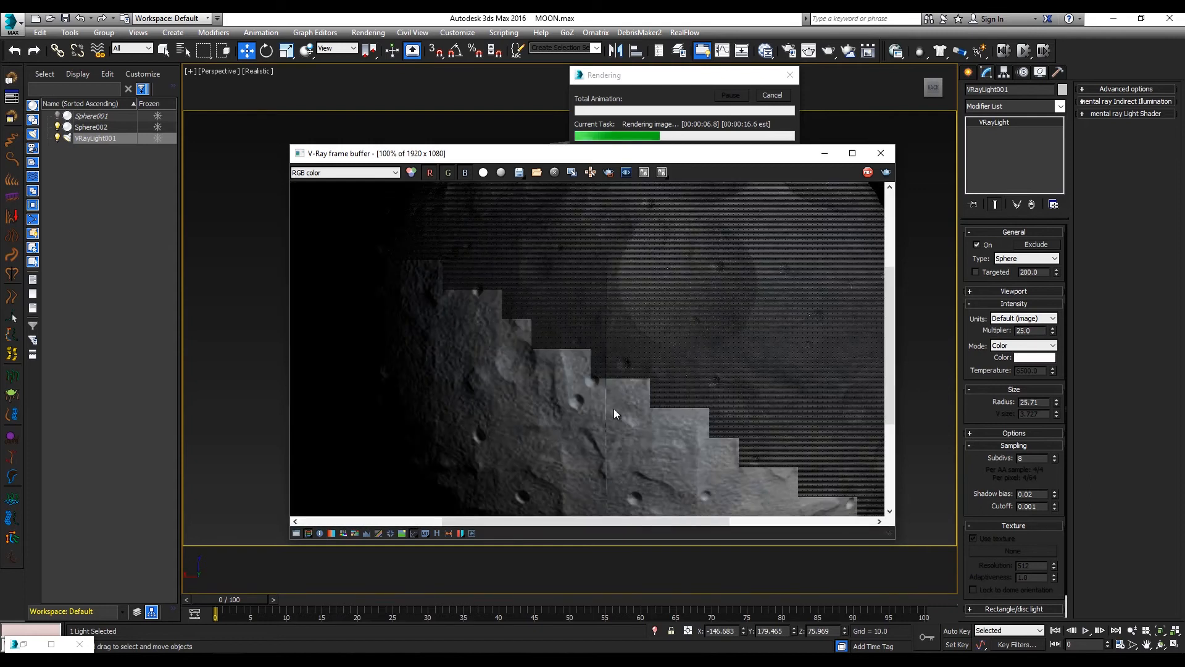
{"action": "scroll", "coordinate": [658, 382], "scroll_direction": "down", "scroll_amount": 3}
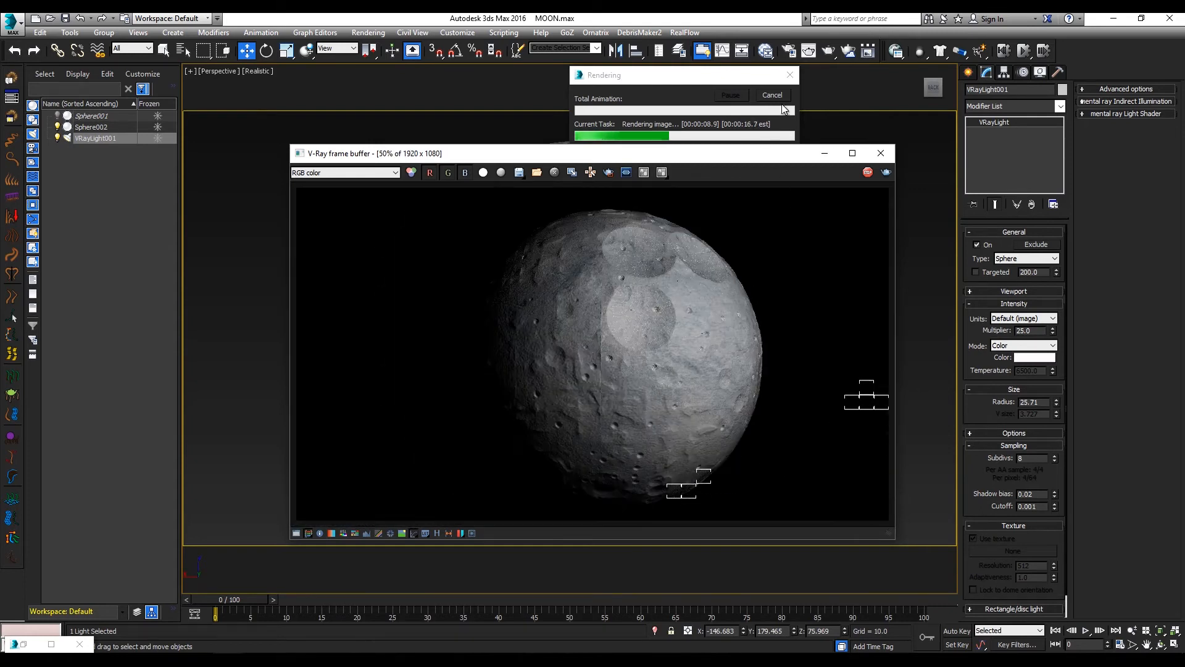
{"action": "left_click", "coordinate": [823, 154]}
- Add a UVW Map modifier to the moon sphere above the Displace modifiers and set its mapping to Spherical
{"action": "left_click", "coordinate": [687, 256]}
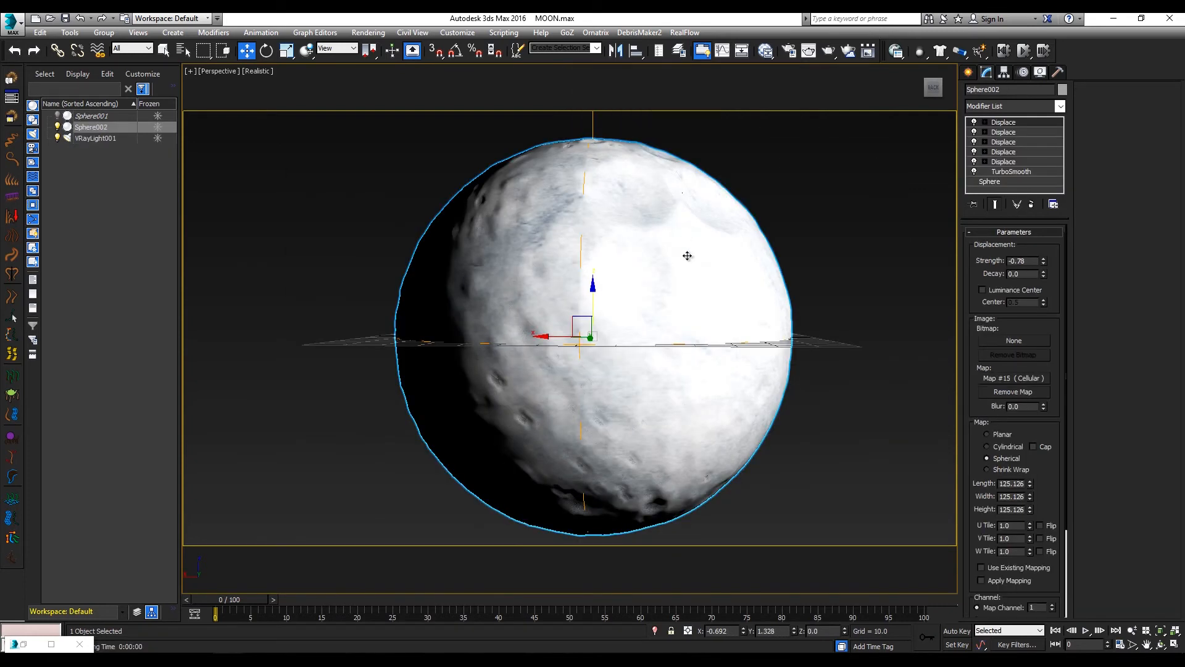
{"action": "left_click", "coordinate": [1062, 109]}
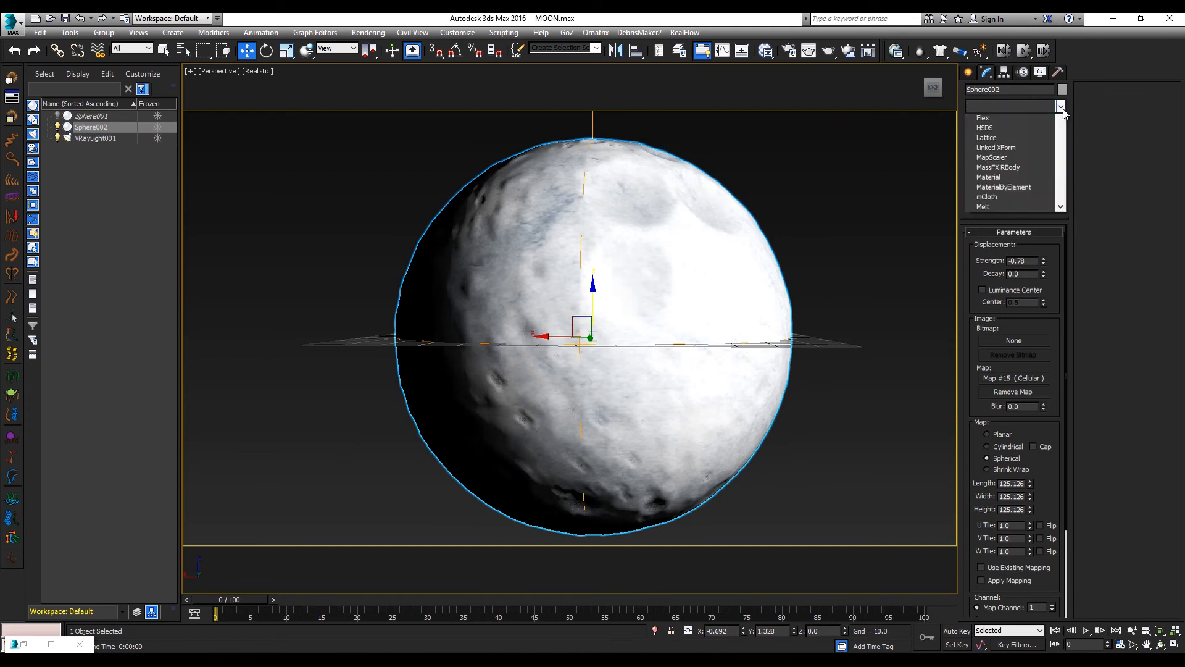
{"action": "key", "text": "u"}
{"action": "key", "text": "u"}
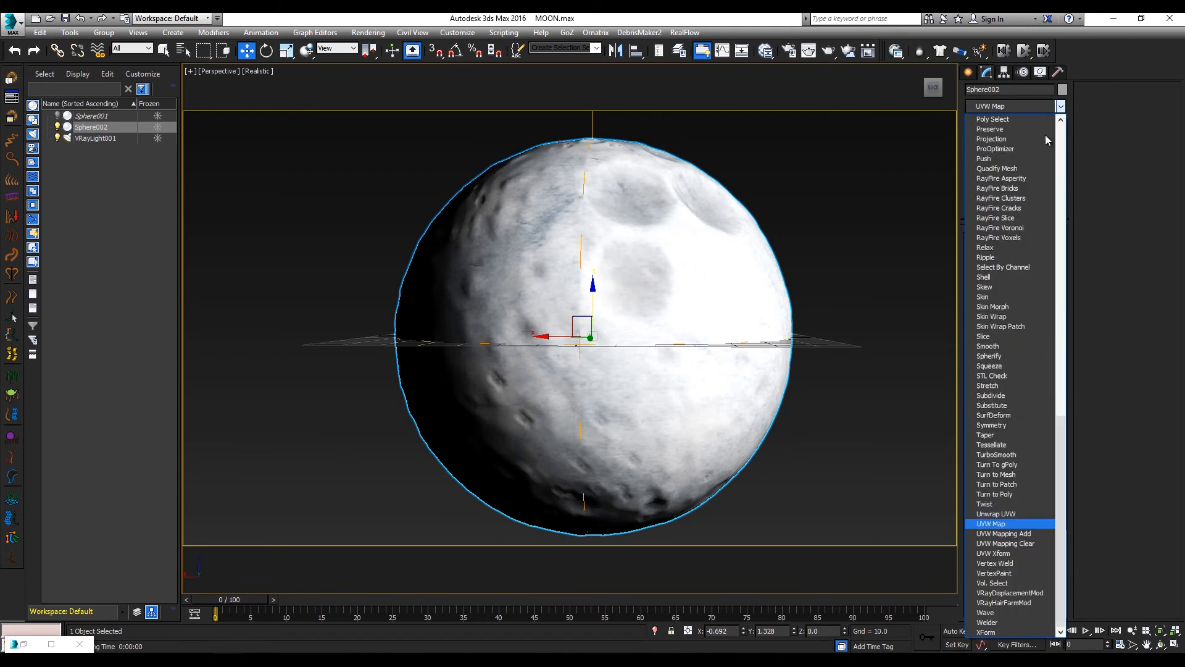
{"action": "left_click", "coordinate": [991, 523]}
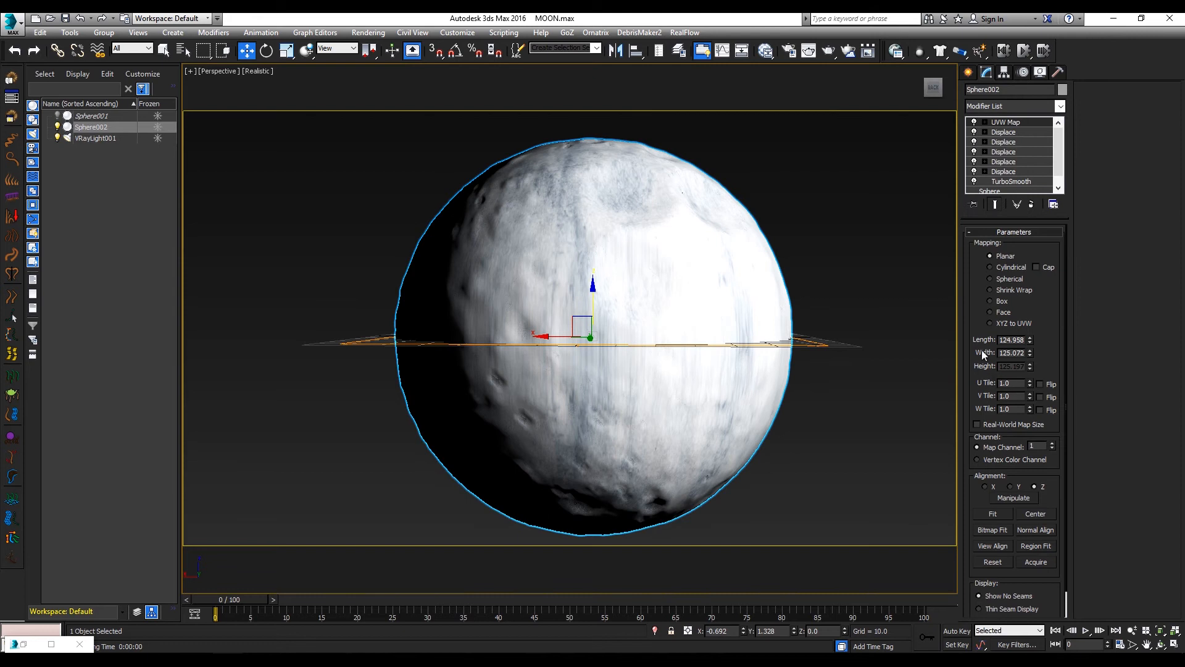
{"action": "left_click", "coordinate": [990, 279]}
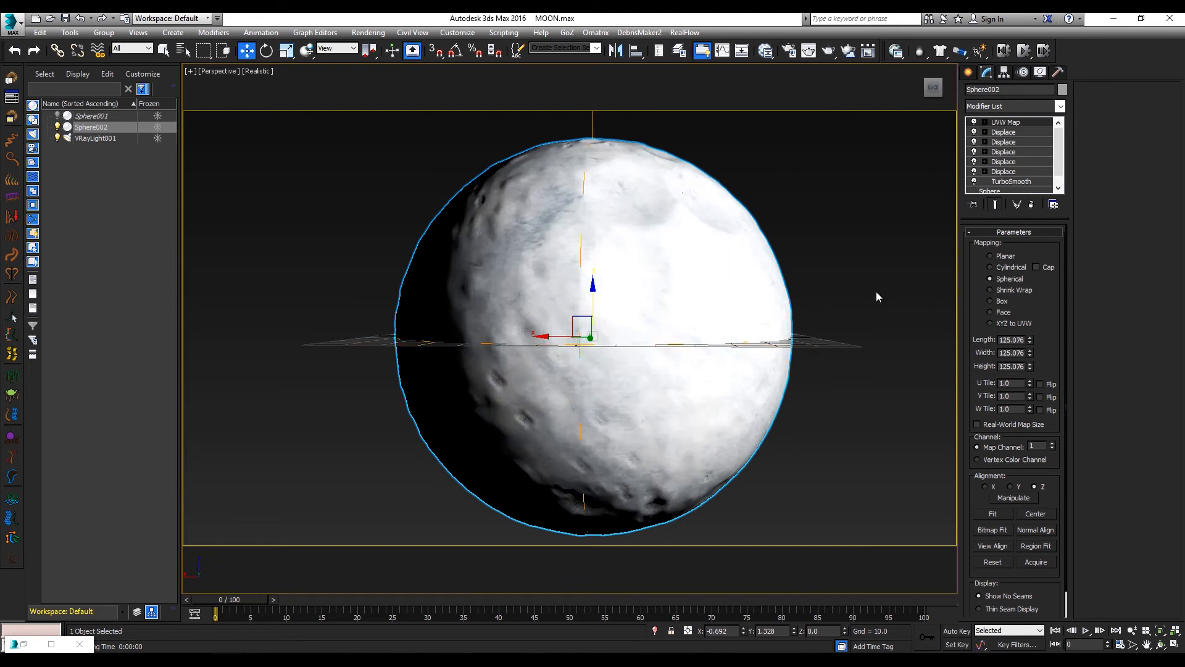
- Rotate the gizmo of the moon's spherical UVW Map around its vertical axis to reposition the surface texture
{"action": "left_click", "coordinate": [266, 50]}
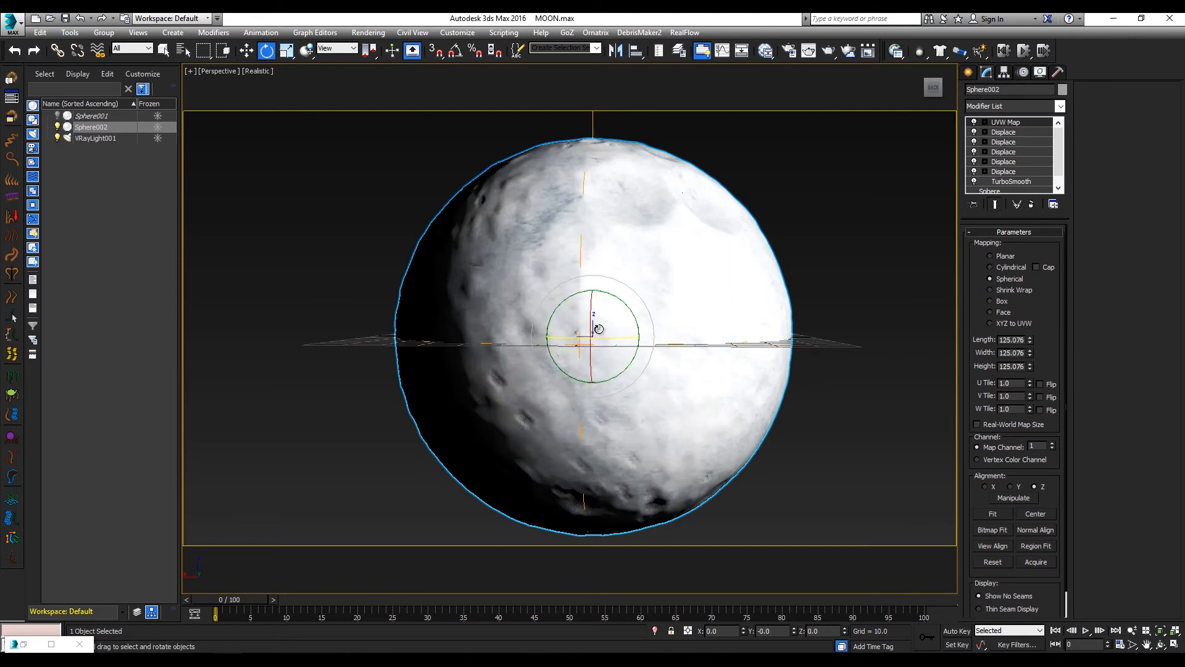
{"action": "left_click_drag", "start_coordinate": [595, 328], "coordinate": [597, 332]}
{"action": "key", "text": "ctrl+z"}
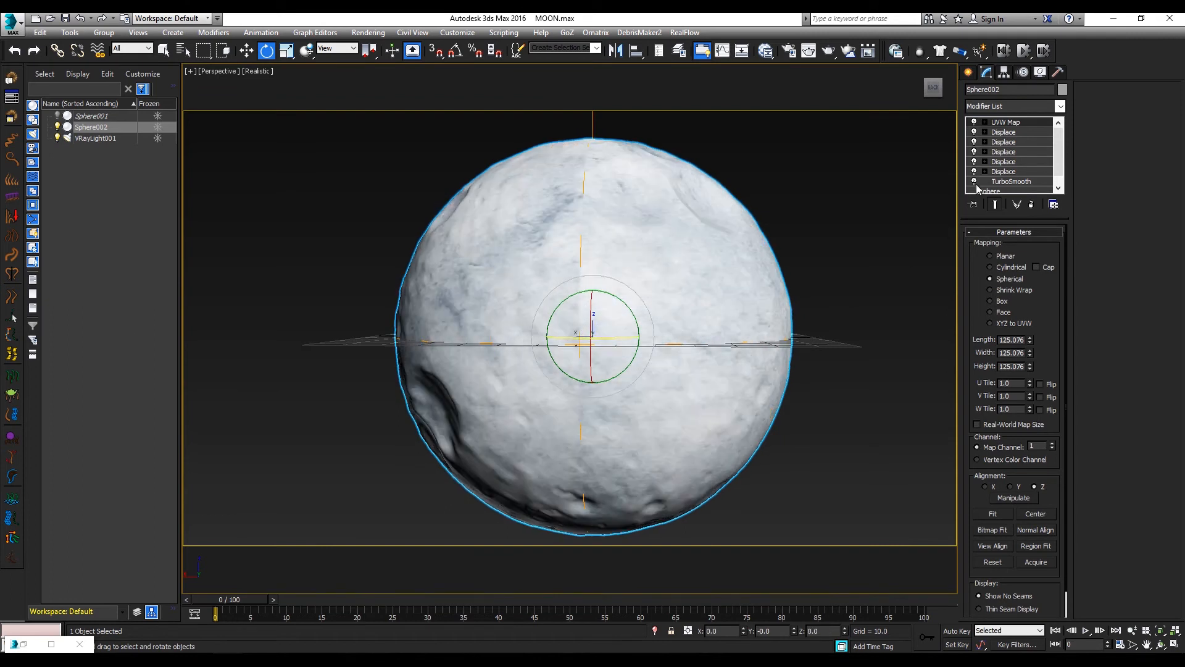
{"action": "left_click", "coordinate": [985, 122]}
{"action": "left_click", "coordinate": [996, 132]}
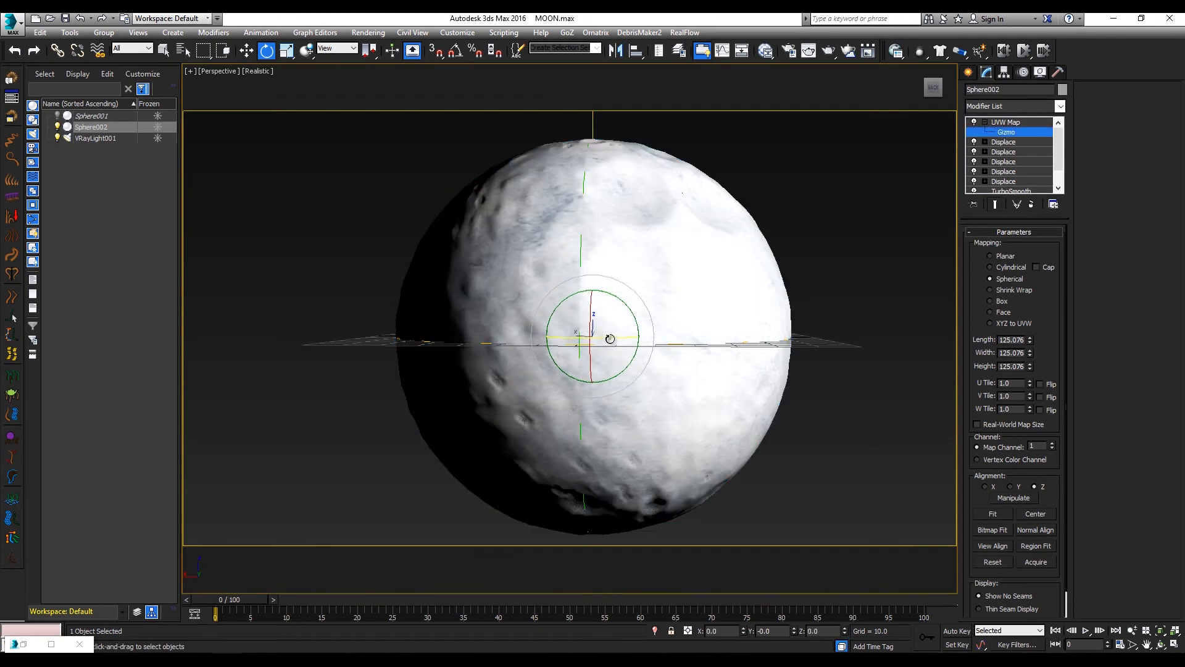
{"action": "left_click_drag", "start_coordinate": [610, 339], "coordinate": [522, 331]}
- Render the moon with V-Ray, examine its surface texture at several zoom levels, and stop the render
{"action": "left_click", "coordinate": [827, 52]}
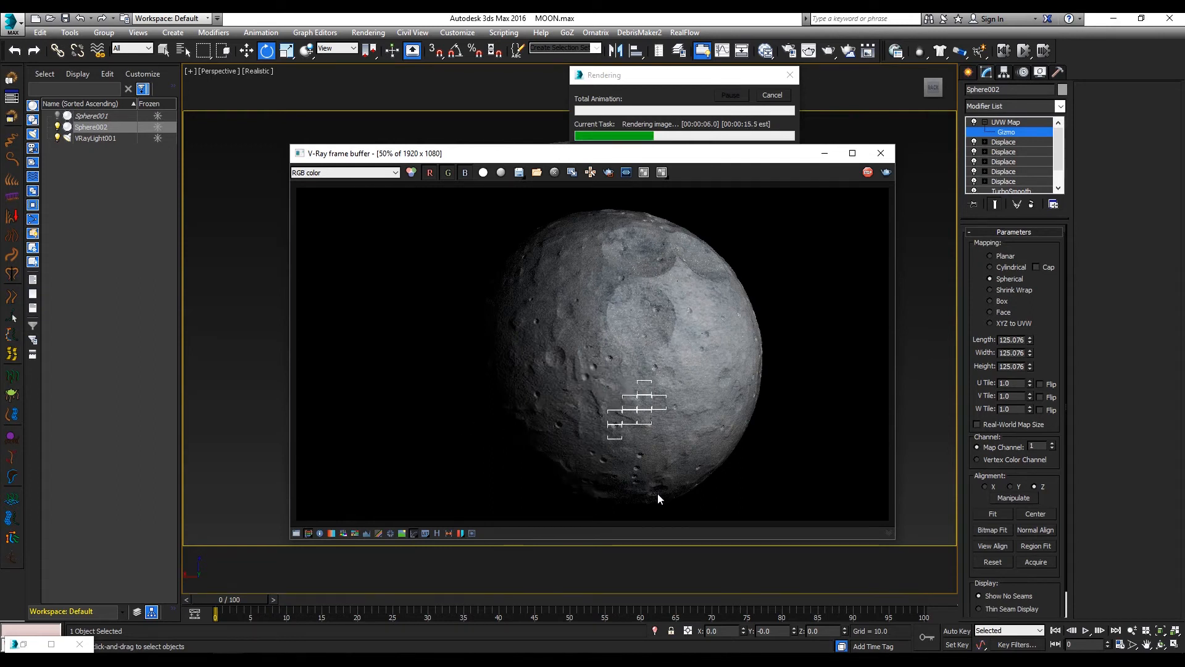
{"action": "scroll", "coordinate": [560, 370], "scroll_direction": "up", "scroll_amount": 3}
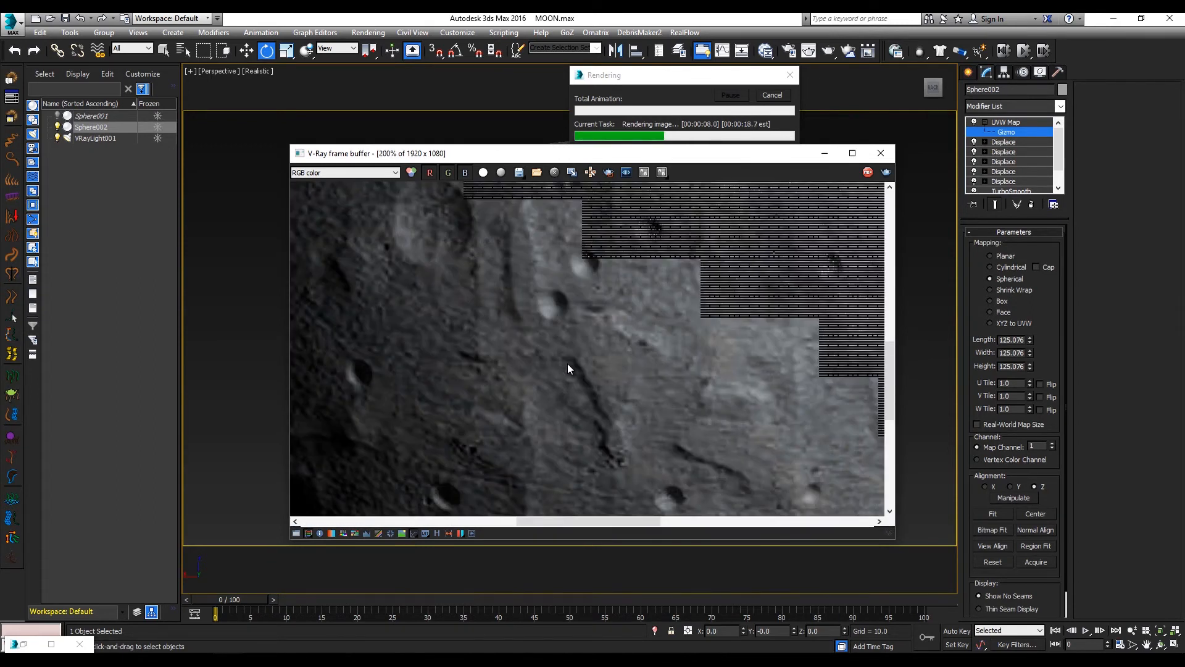
{"action": "scroll", "coordinate": [561, 357], "scroll_direction": "down", "scroll_amount": 3}
{"action": "scroll", "coordinate": [553, 350], "scroll_direction": "up", "scroll_amount": 3}
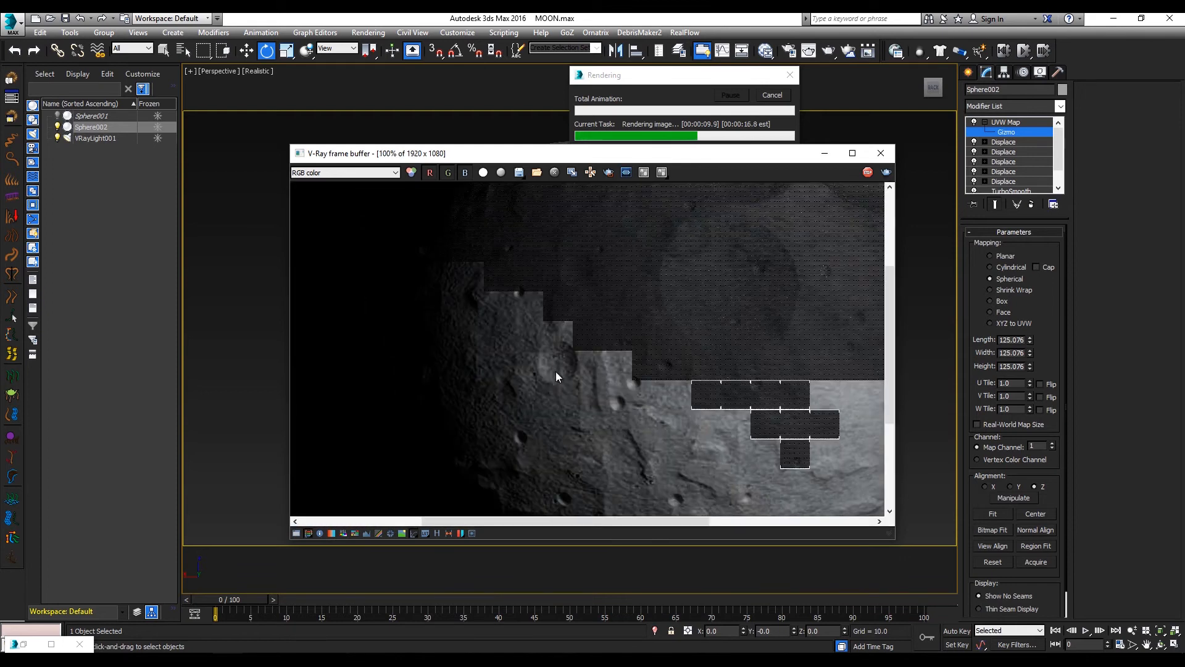
{"action": "scroll", "coordinate": [557, 371], "scroll_direction": "down", "scroll_amount": 3}
{"action": "scroll", "coordinate": [569, 383], "scroll_direction": "up", "scroll_amount": 3}
{"action": "scroll", "coordinate": [572, 382], "scroll_direction": "down", "scroll_amount": 3}
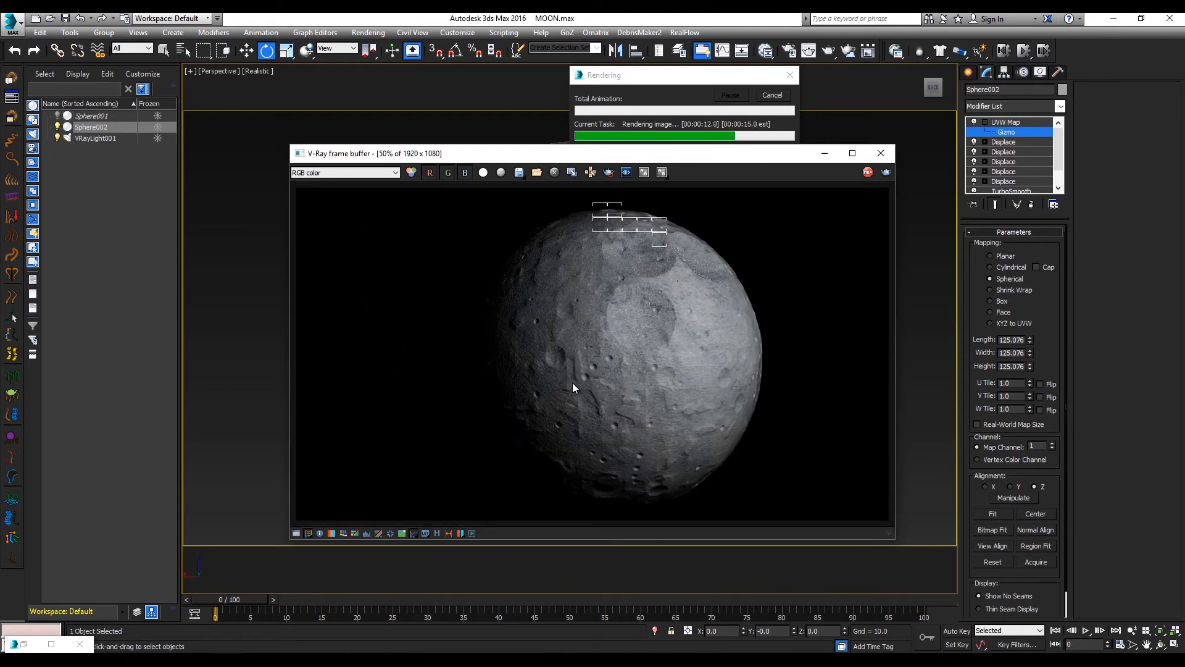
{"action": "left_click", "coordinate": [770, 97]}
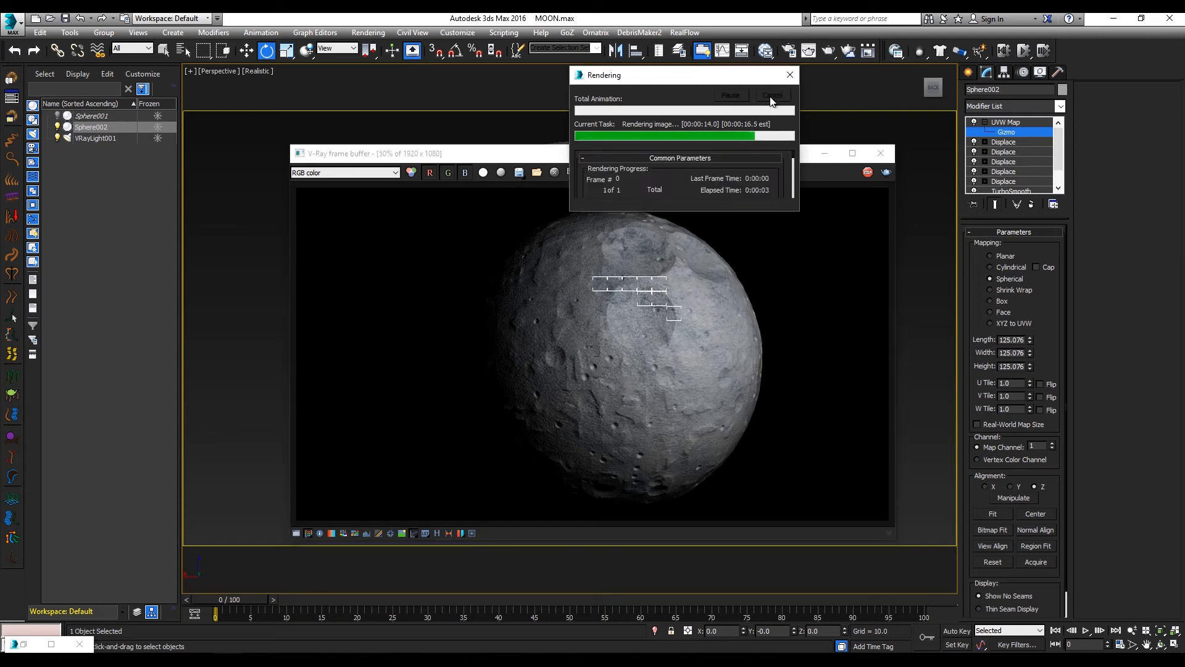
- Disconnect the bitmap from the moon material's Bump map input, re-render, and examine the surface close up in the frame buffer
{"action": "key", "text": "m"}
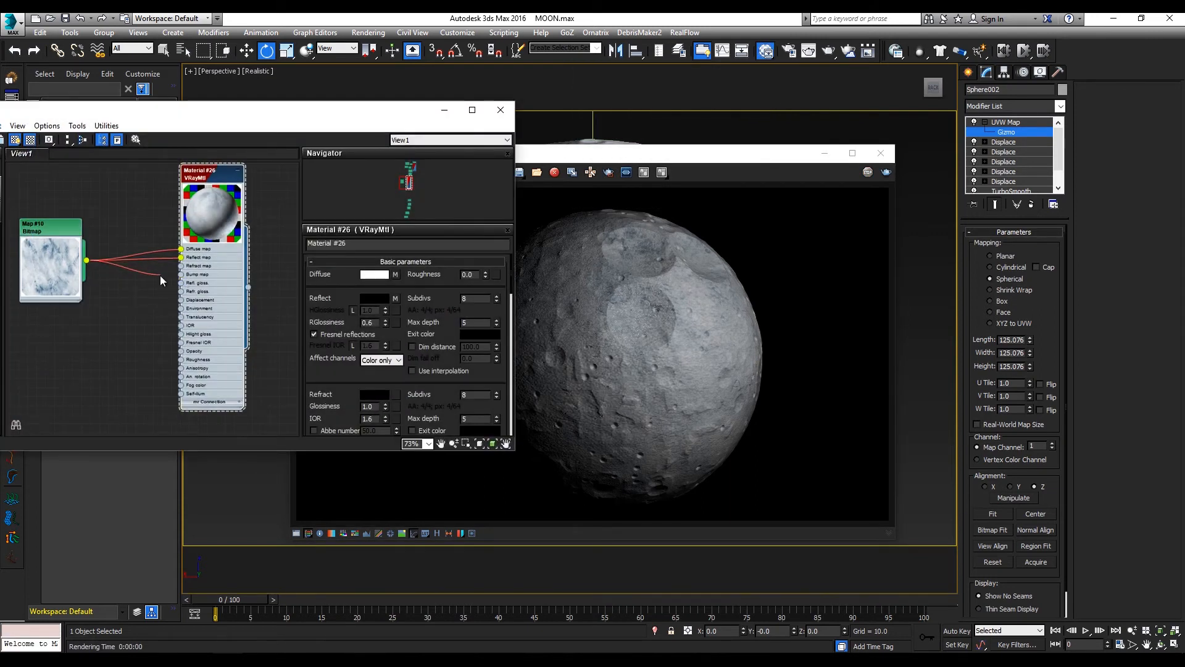
{"action": "left_click", "coordinate": [887, 172]}
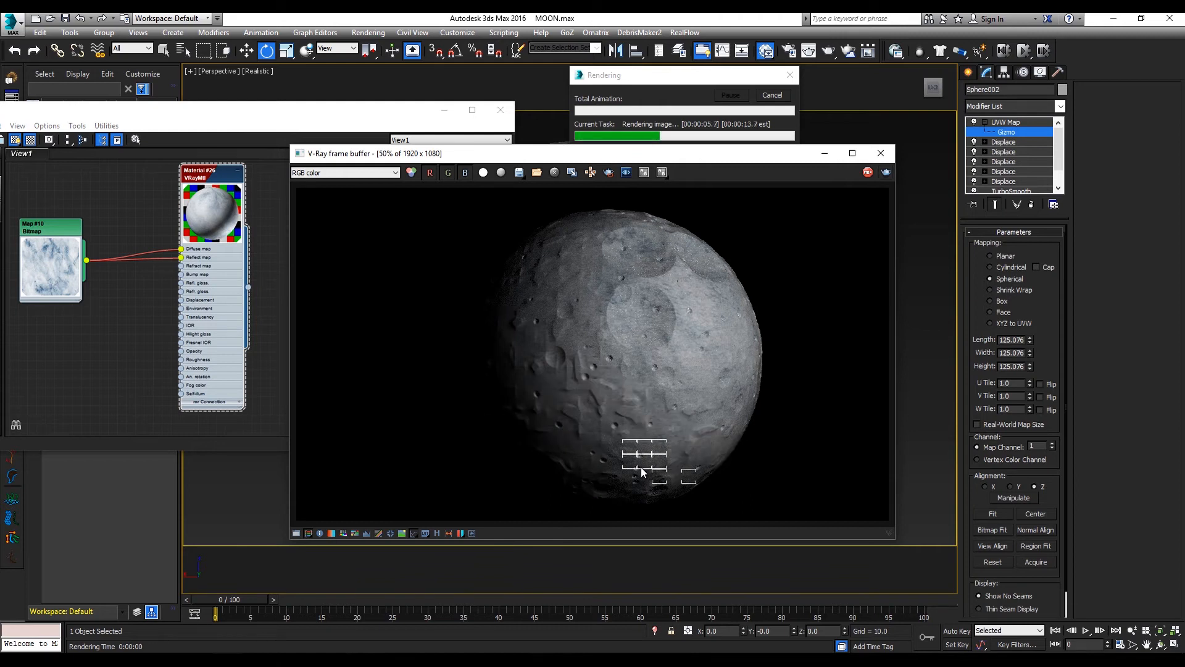
{"action": "double_click", "coordinate": [593, 380]}
{"action": "scroll", "coordinate": [565, 348], "scroll_direction": "down", "scroll_amount": 1}
{"action": "scroll", "coordinate": [564, 348], "scroll_direction": "up", "scroll_amount": 1}
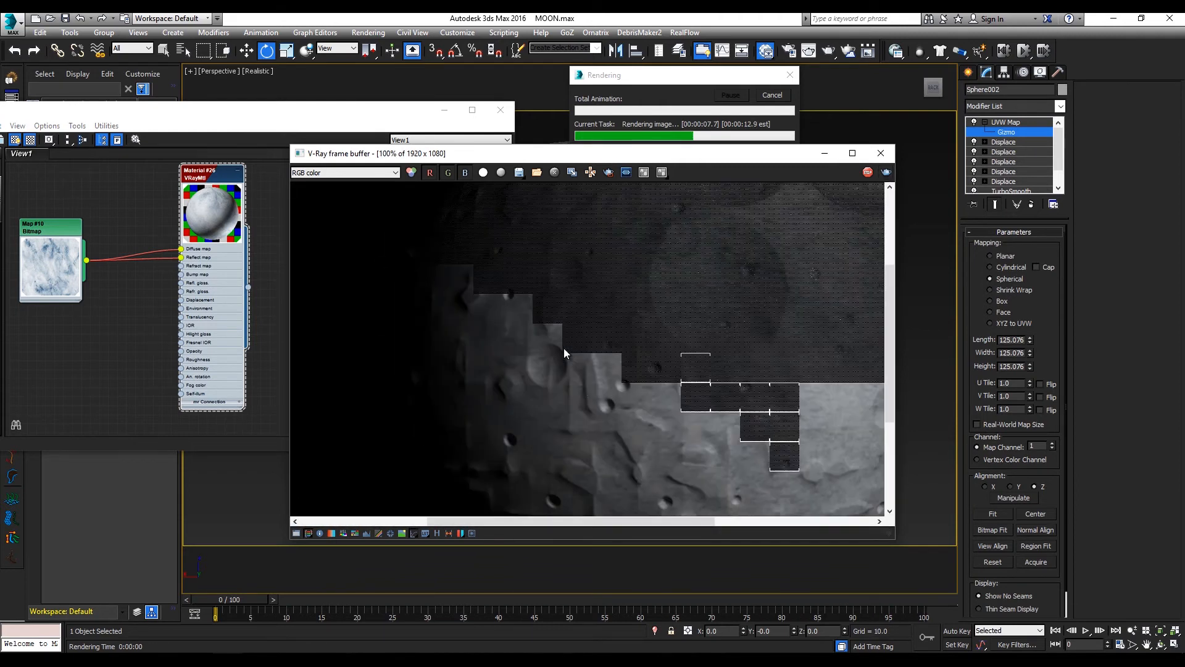
{"action": "scroll", "coordinate": [586, 392], "scroll_direction": "down", "scroll_amount": 1}
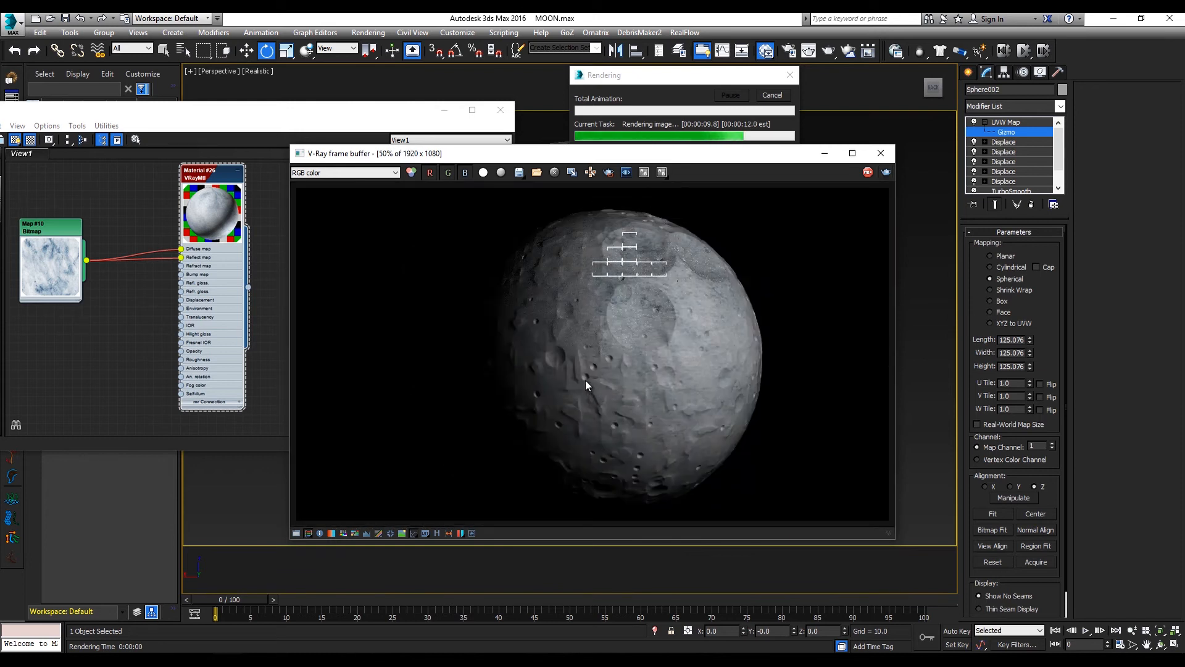
{"action": "scroll", "coordinate": [595, 400], "scroll_direction": "up", "scroll_amount": 1}
{"action": "scroll", "coordinate": [594, 395], "scroll_direction": "down", "scroll_amount": 1}
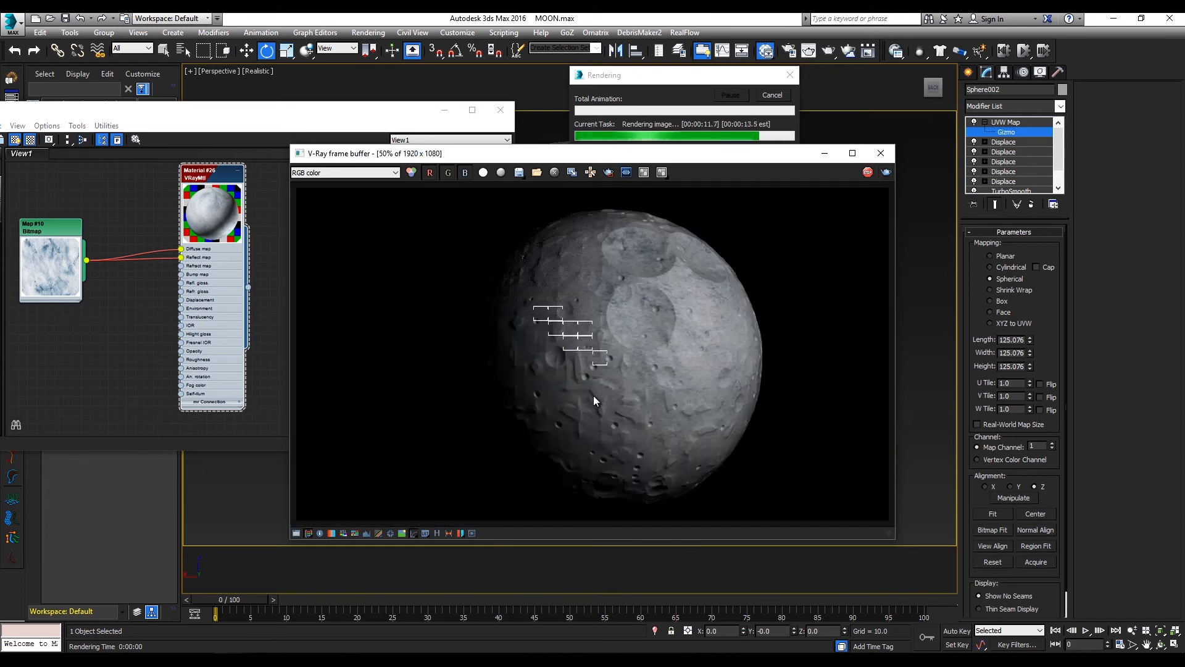
{"action": "scroll", "coordinate": [609, 376], "scroll_direction": "up", "scroll_amount": 1}
{"action": "scroll", "coordinate": [608, 376], "scroll_direction": "down", "scroll_amount": 1}
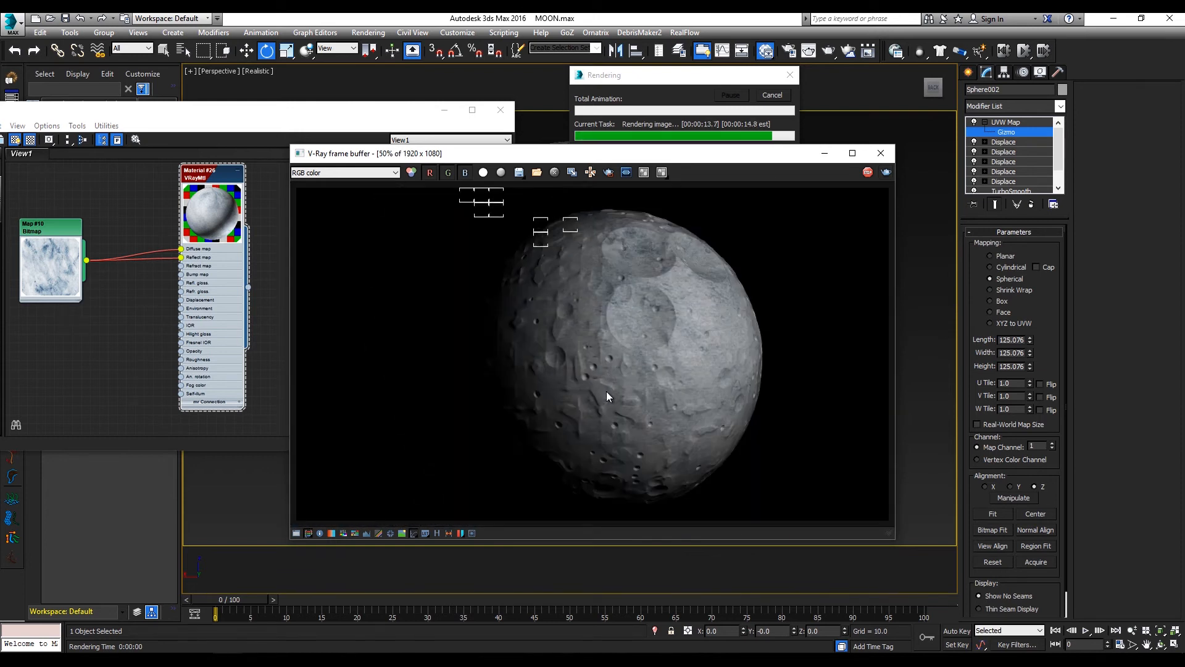
- Select the moon's lowest Displace modifier and open the parameters of its Dent map, Map #11, in the material editor
{"action": "left_click", "coordinate": [1004, 182]}
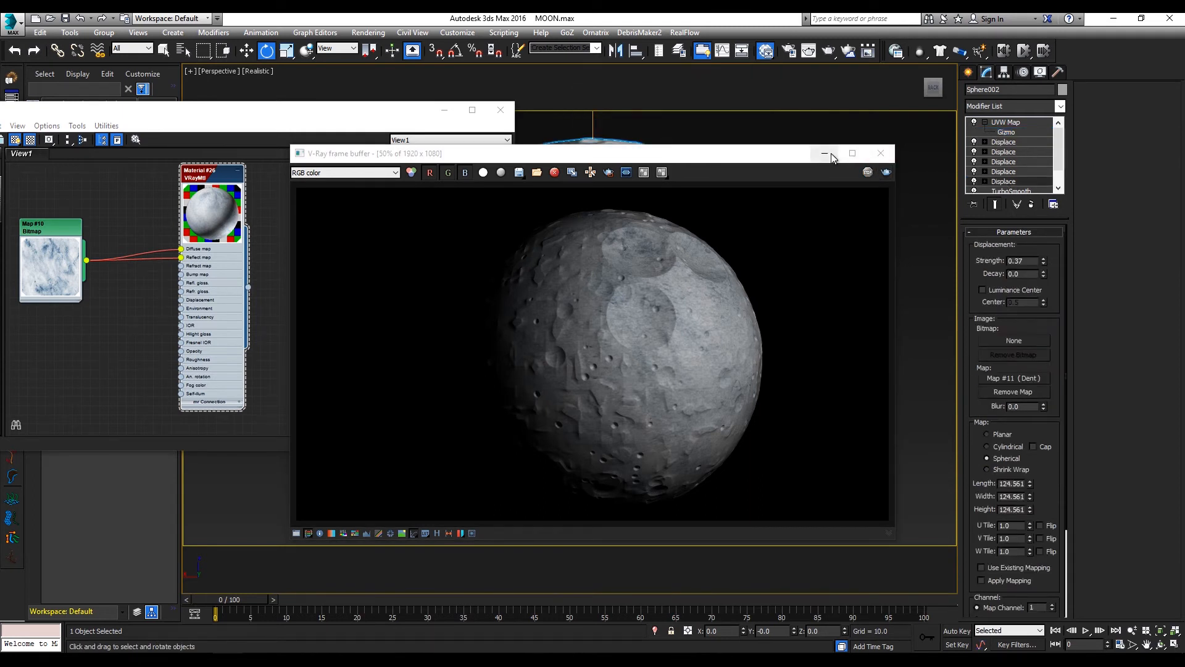
{"action": "left_click", "coordinate": [1008, 378]}
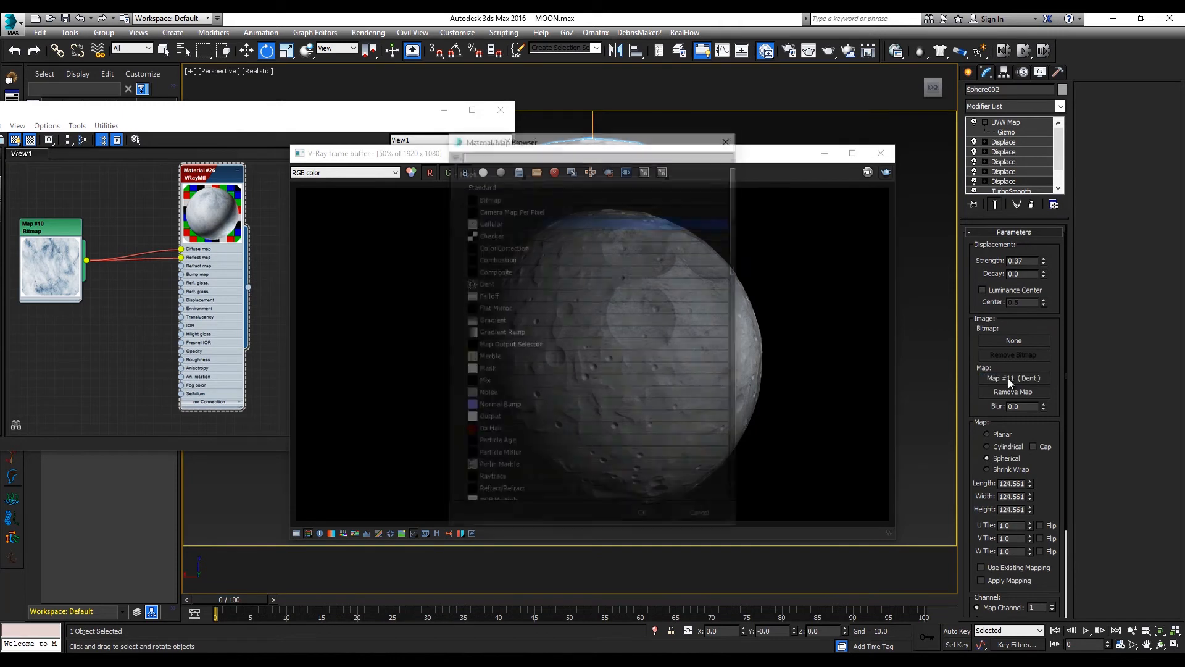
{"action": "left_click", "coordinate": [729, 137]}
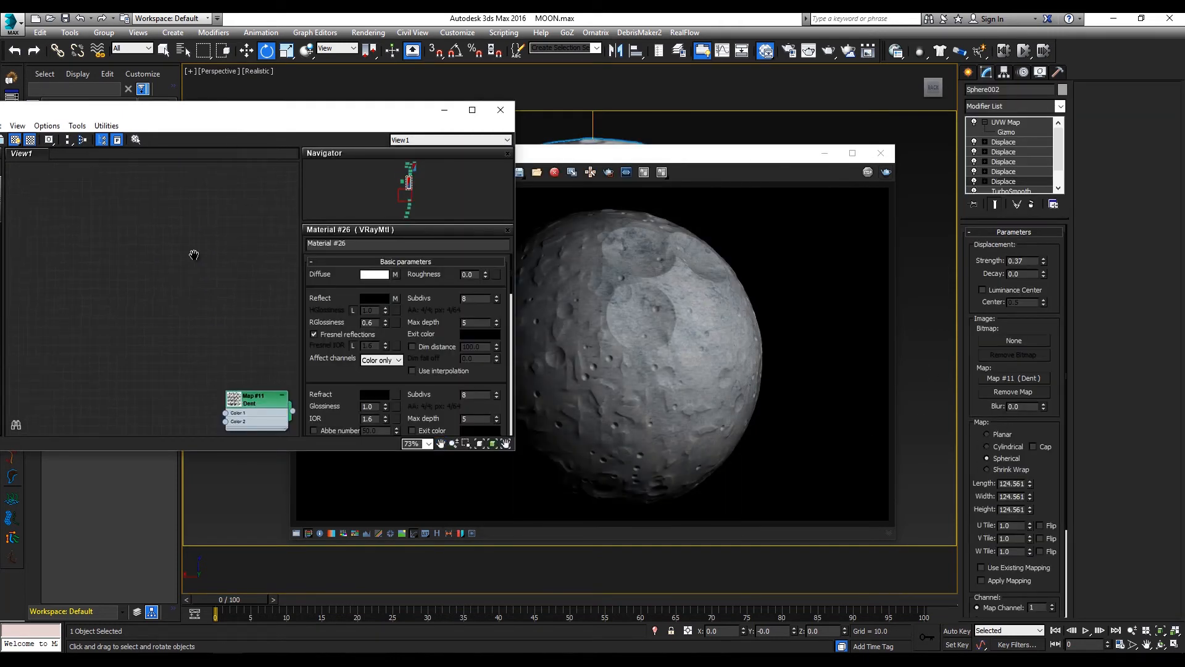
{"action": "middle_click_drag", "start_coordinate": [194, 255], "coordinate": [219, 150]}
{"action": "middle_click_drag", "start_coordinate": [278, 298], "coordinate": [179, 276]}
{"action": "double_click", "coordinate": [178, 276]}
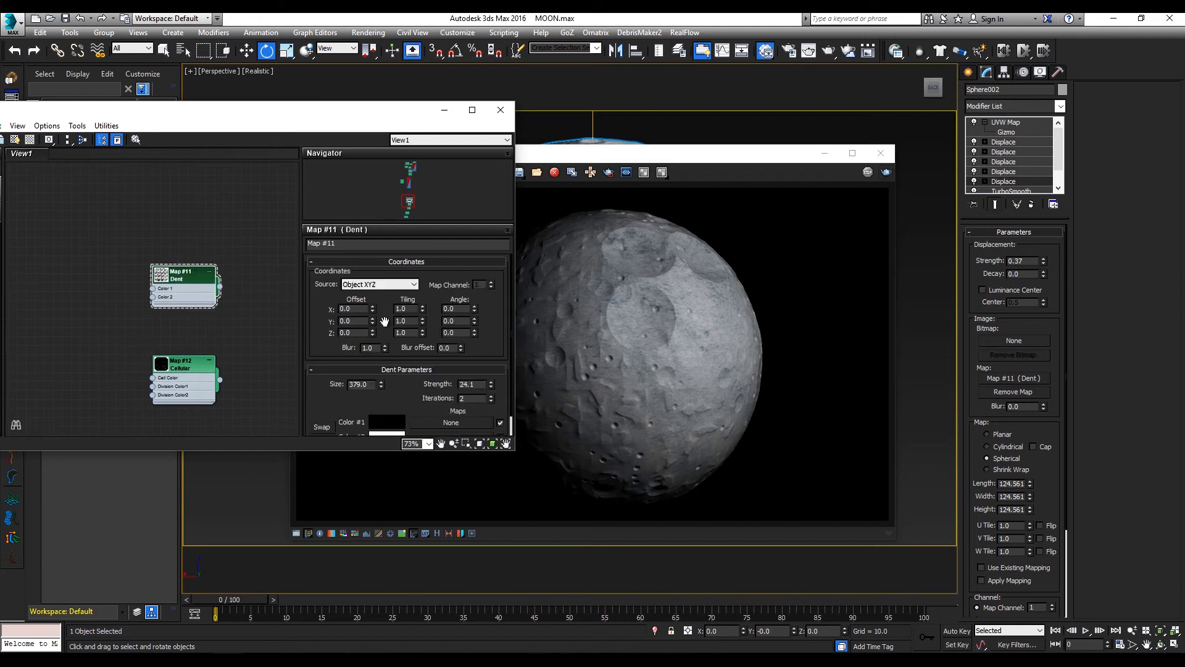
- Set the Dent map's size to 497 and re-render the moon to check the surface dents
{"action": "left_click_drag", "start_coordinate": [397, 351], "coordinate": [400, 299]}
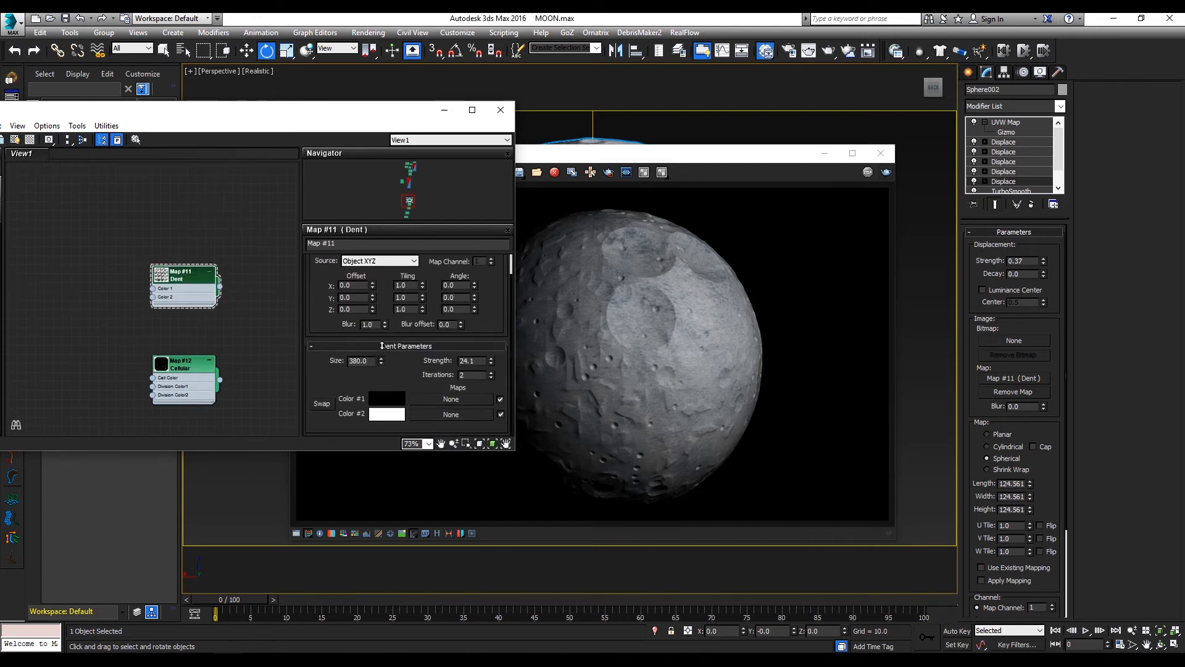
{"action": "left_click_drag", "start_coordinate": [382, 346], "coordinate": [382, 342]}
{"action": "left_click_drag", "start_coordinate": [382, 360], "coordinate": [383, 347]}
{"action": "left_click", "coordinate": [887, 172]}
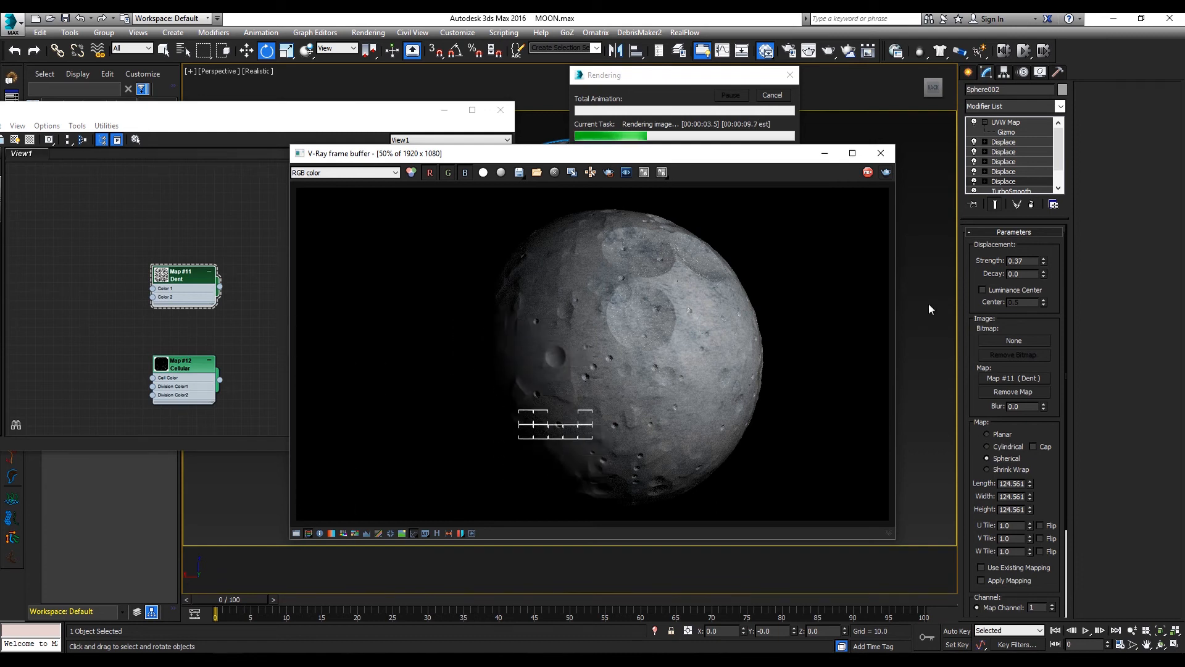
{"action": "left_click", "coordinate": [880, 154]}
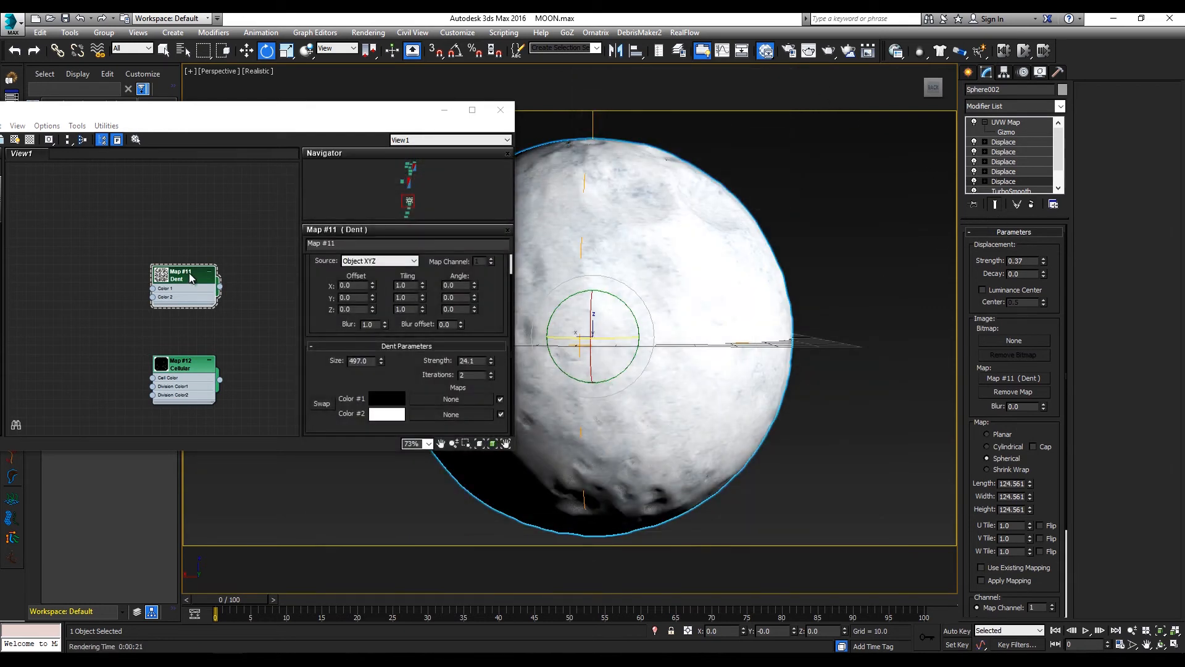
- Set the Dent map's strength to 16.6, its iterations to 5 and its size to 960
{"action": "double_click", "coordinate": [166, 279]}
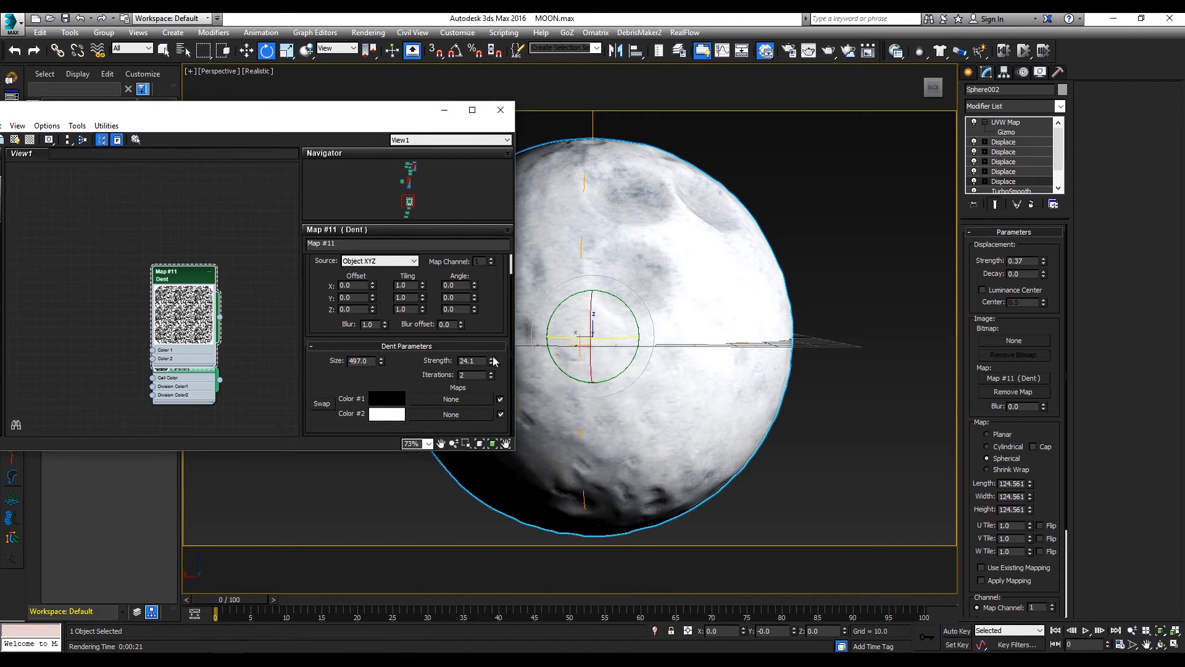
{"action": "left_click_drag", "start_coordinate": [491, 363], "coordinate": [489, 383]}
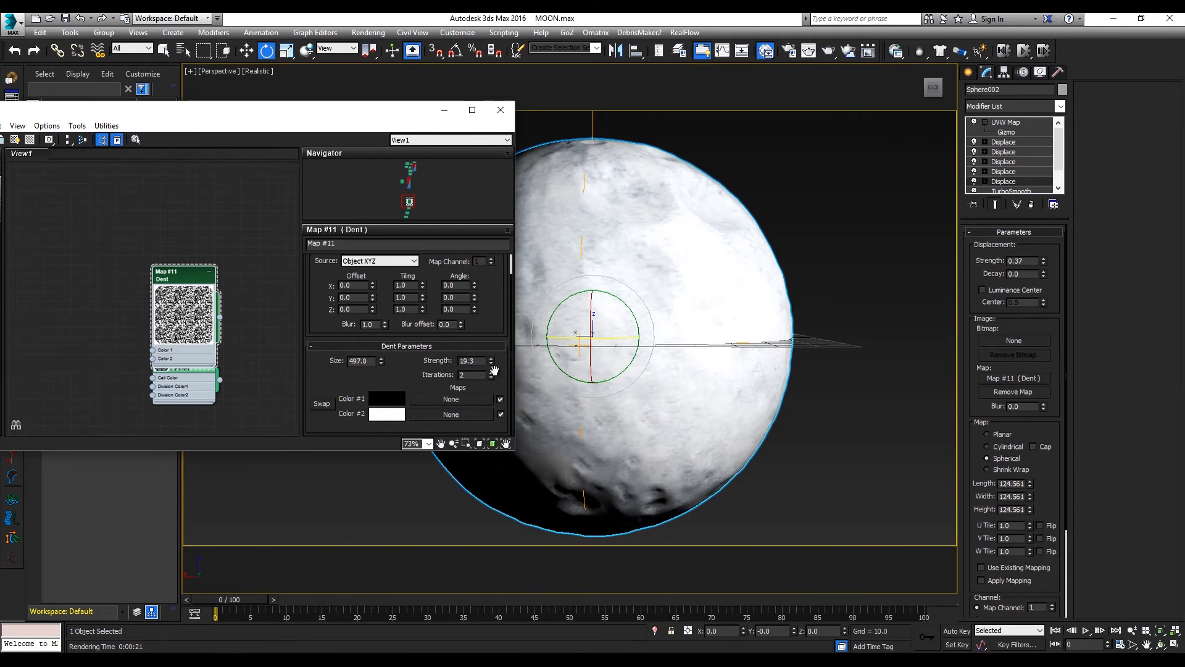
{"action": "left_click_drag", "start_coordinate": [491, 360], "coordinate": [492, 370]}
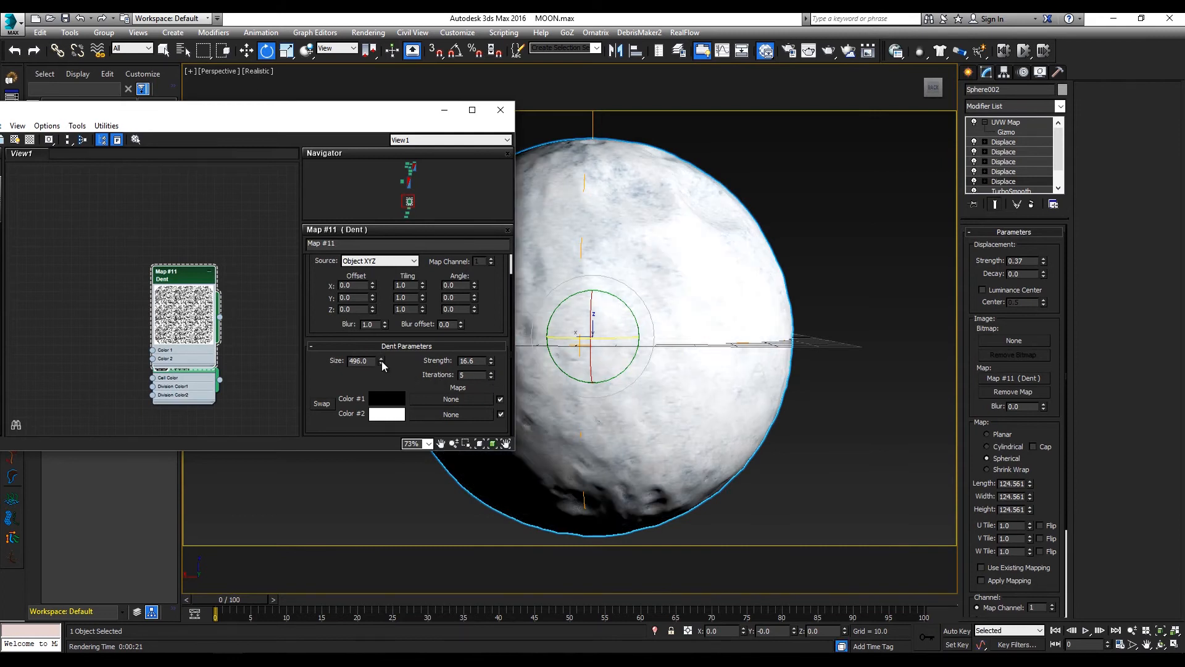
{"action": "left_click_drag", "start_coordinate": [382, 361], "coordinate": [402, 171]}
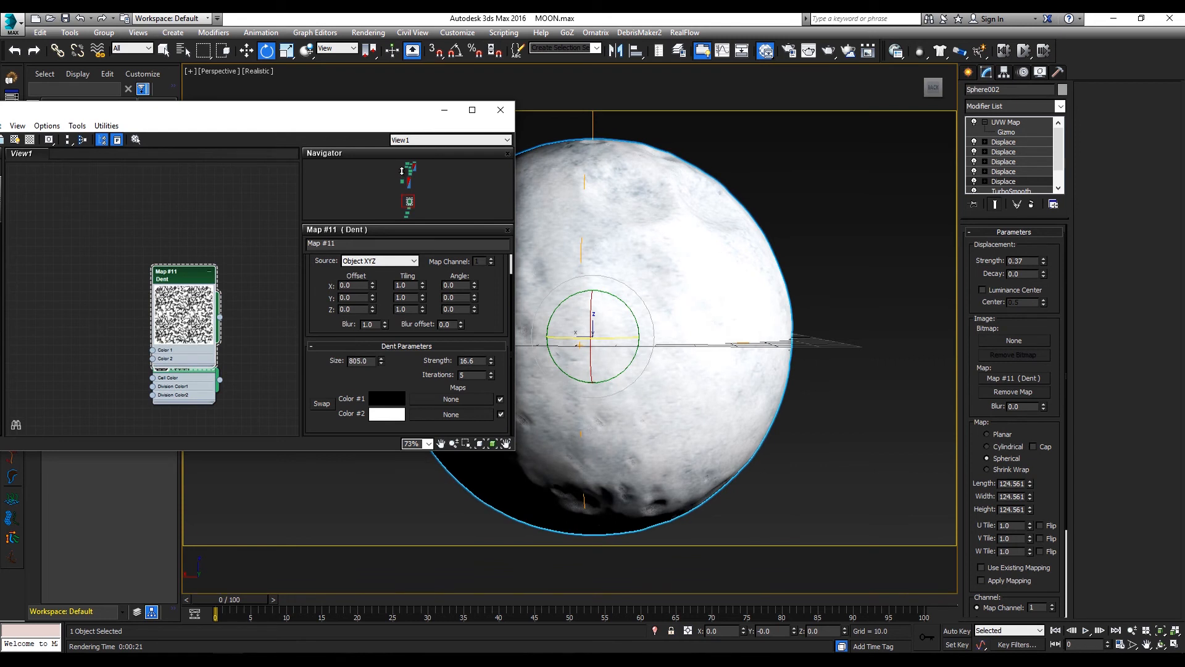
{"action": "left_click_drag", "start_coordinate": [383, 363], "coordinate": [411, 265]}
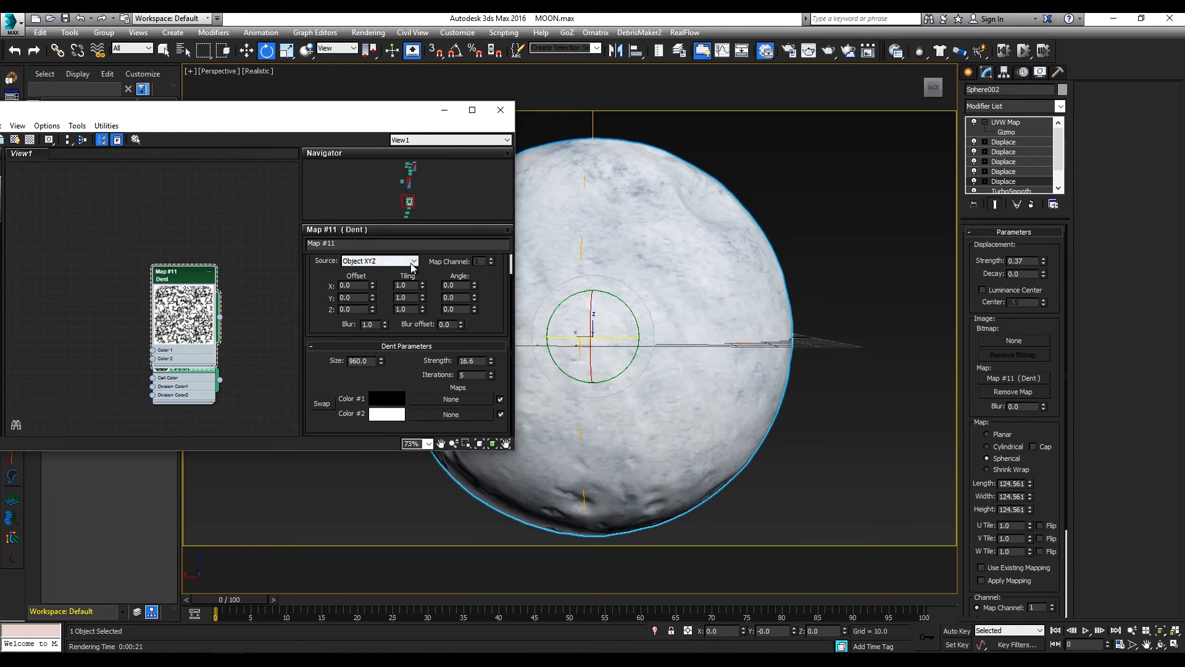
- Render the moon with V-Ray, examine the craters in the frame buffer, and close the frame buffer
{"action": "left_click", "coordinate": [829, 50]}
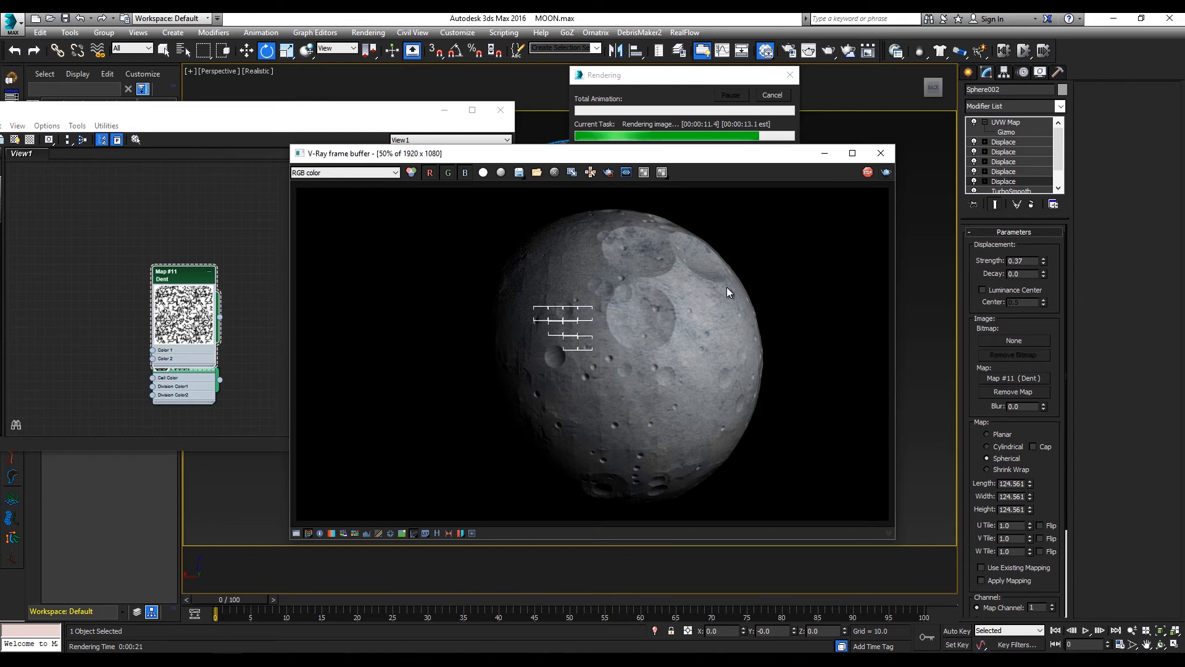
{"action": "scroll", "coordinate": [623, 294], "scroll_direction": "up", "scroll_amount": 1}
{"action": "scroll", "coordinate": [661, 336], "scroll_direction": "down", "scroll_amount": 1}
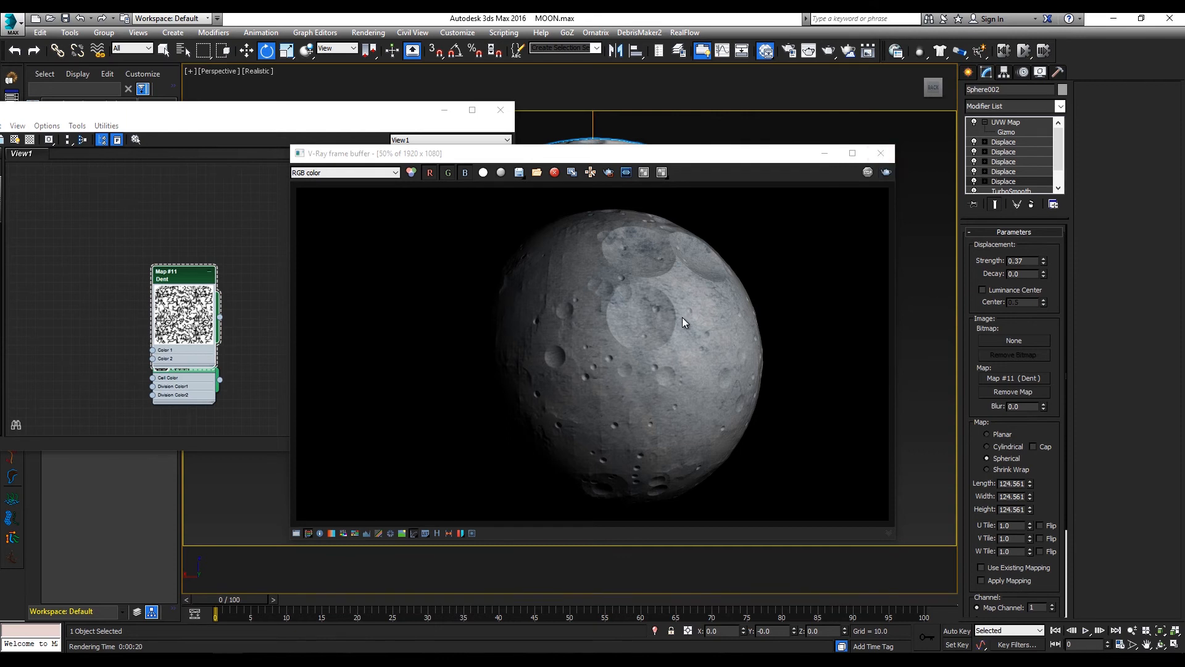
{"action": "scroll", "coordinate": [680, 319], "scroll_direction": "down", "scroll_amount": 1}
{"action": "scroll", "coordinate": [621, 364], "scroll_direction": "up", "scroll_amount": 1}
{"action": "left_click", "coordinate": [880, 153]}
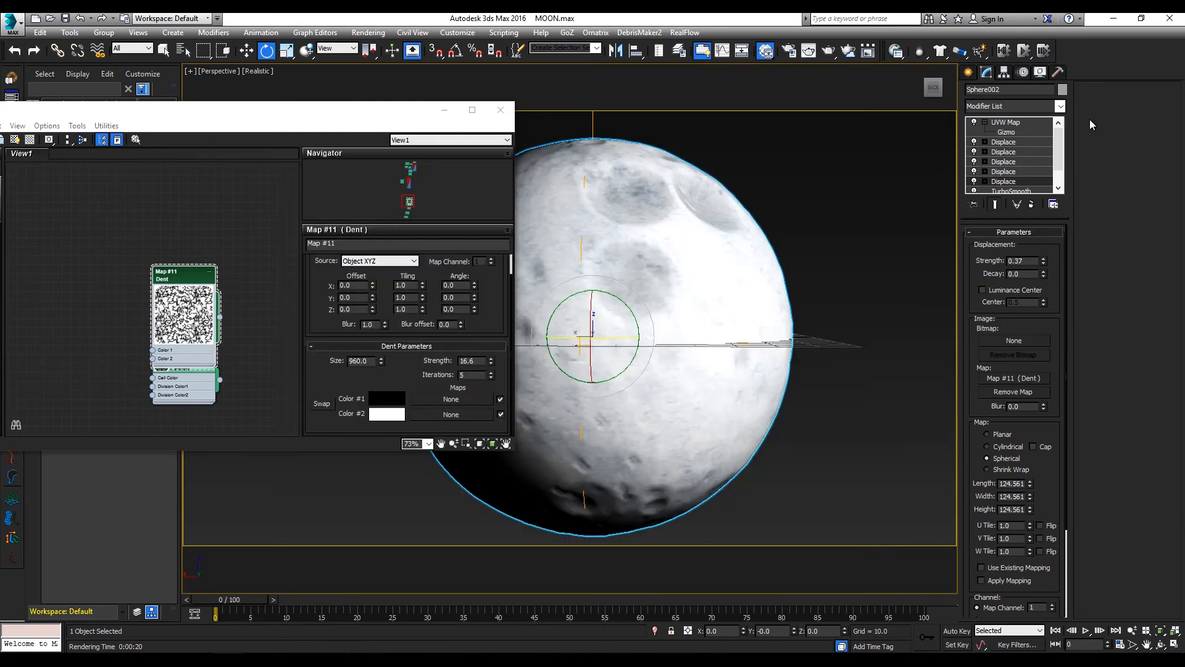
- Add a Noise modifier to the moon and place it directly below the UVW Map, above all Displace modifiers
{"action": "left_click", "coordinate": [1061, 107]}
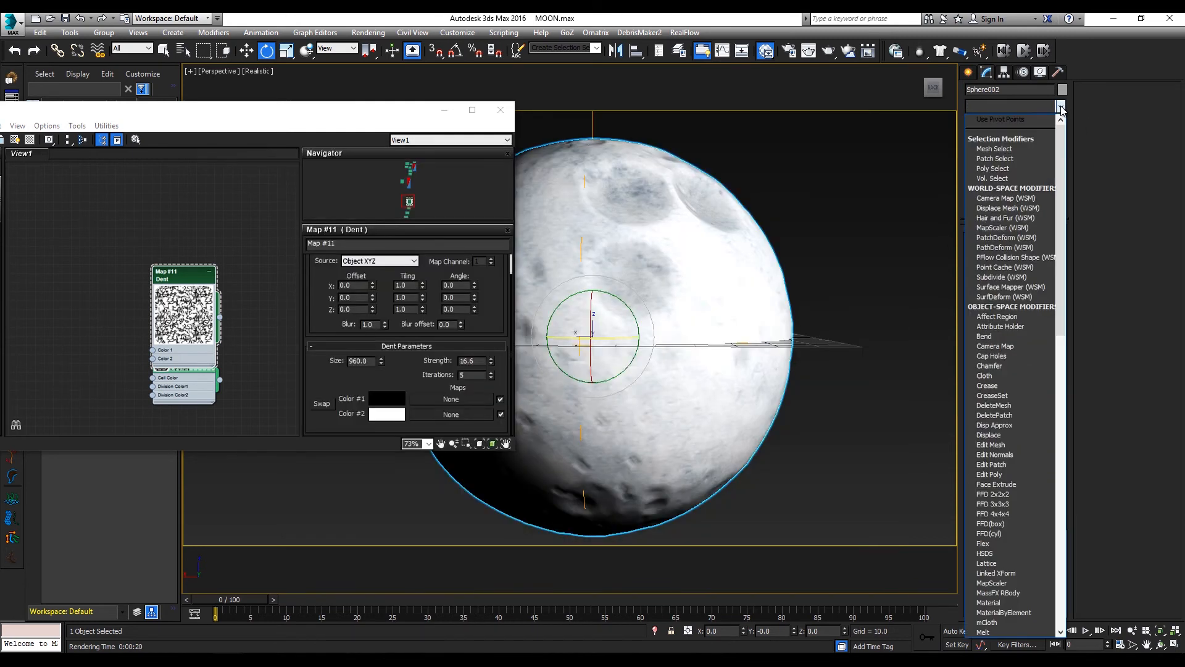
{"action": "key", "text": "n"}
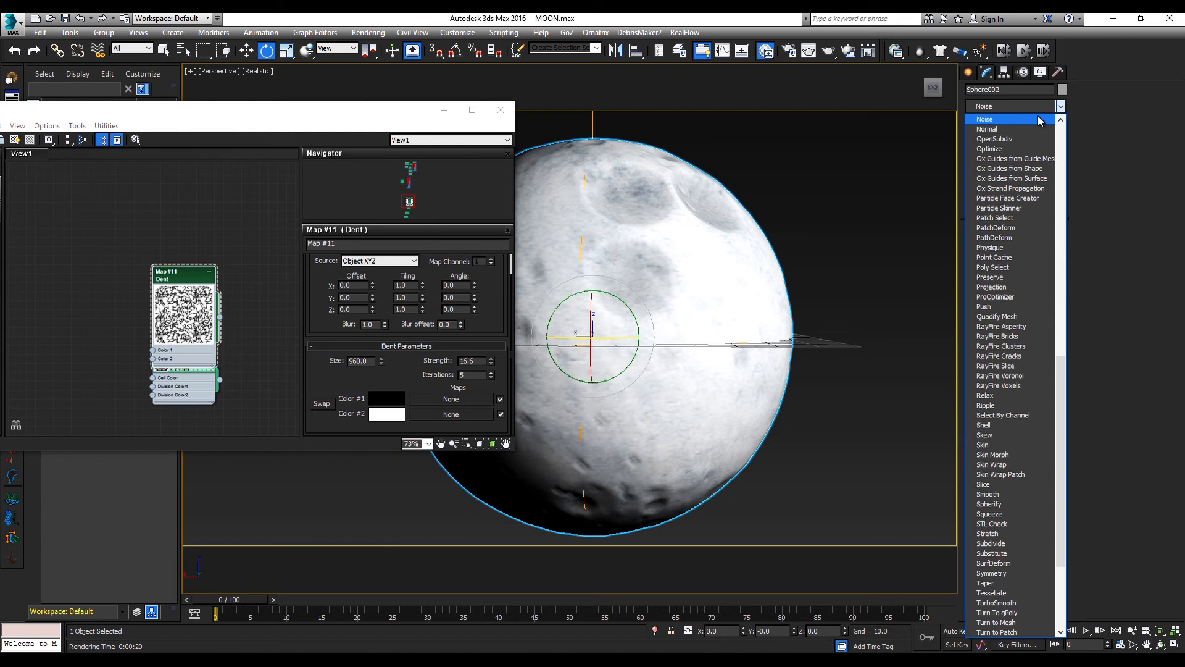
{"action": "left_click", "coordinate": [1040, 120]}
{"action": "left_click_drag", "start_coordinate": [1009, 181], "coordinate": [1008, 141]}
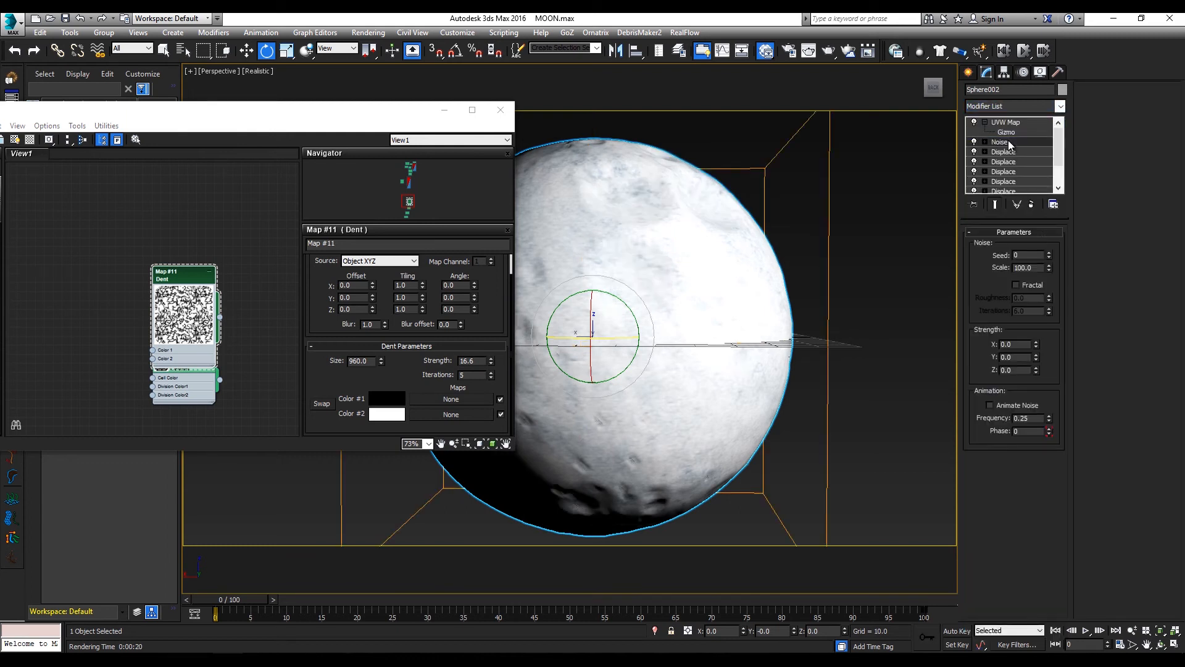
- Set the Noise modifier's scale to 5.2 and its strength to X 9.65, Y 5.471 and Z 1.88
{"action": "left_click", "coordinate": [444, 109]}
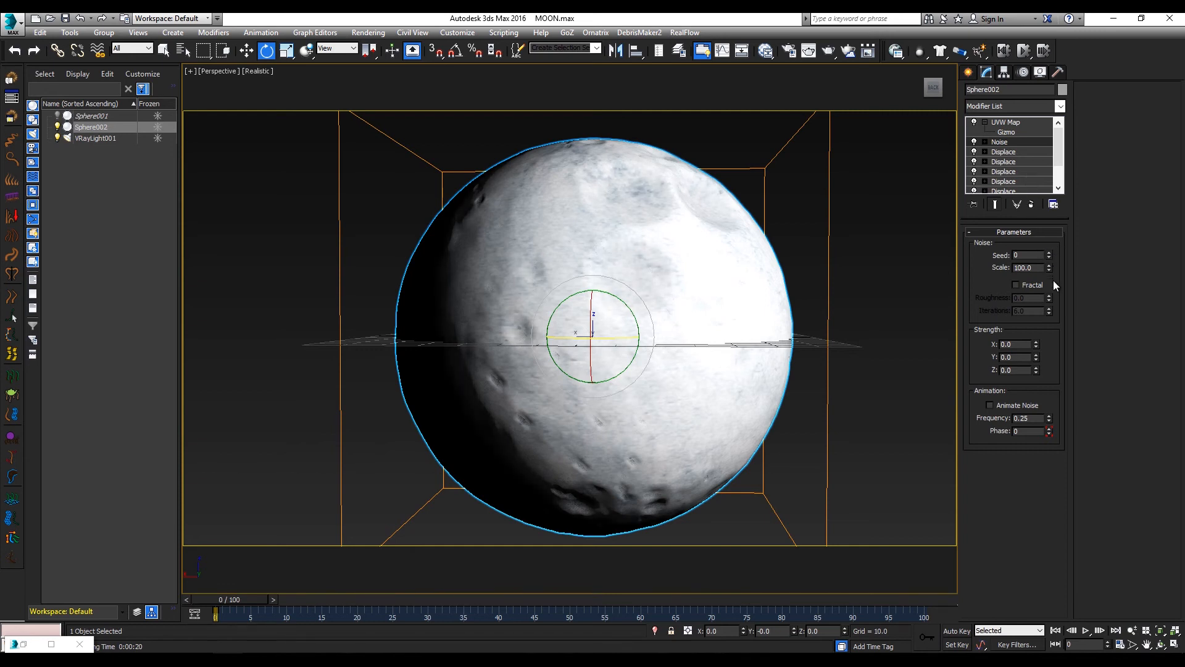
{"action": "left_click_drag", "start_coordinate": [1037, 343], "coordinate": [1037, 281]}
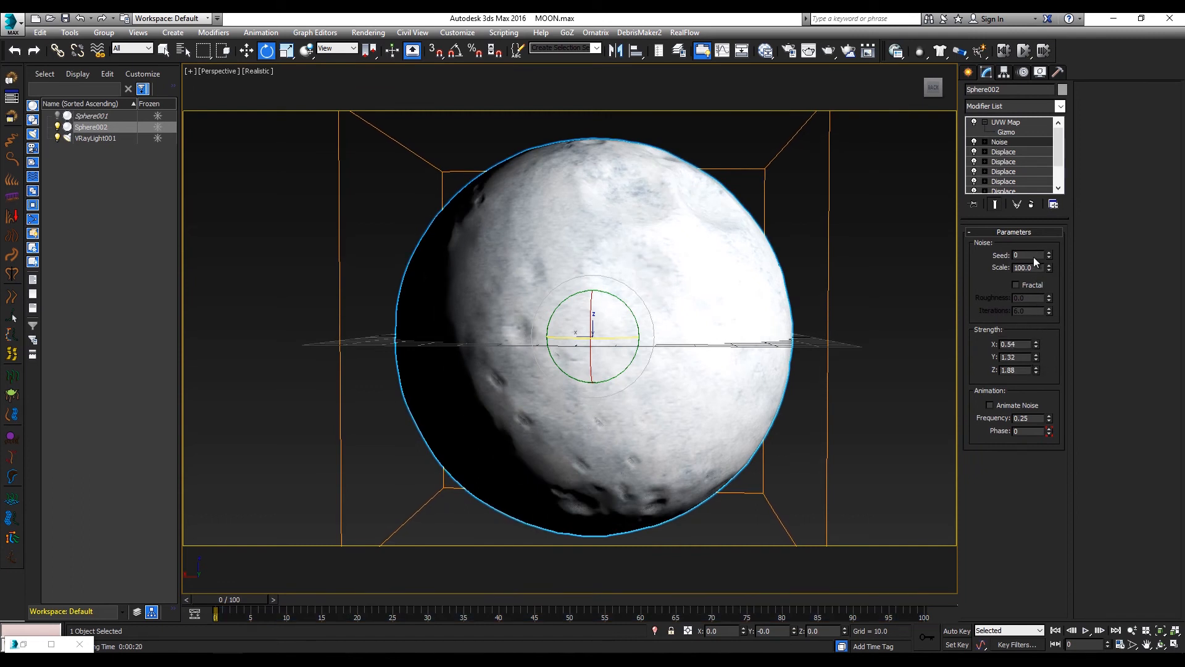
{"action": "left_click_drag", "start_coordinate": [1037, 345], "coordinate": [1107, 419]}
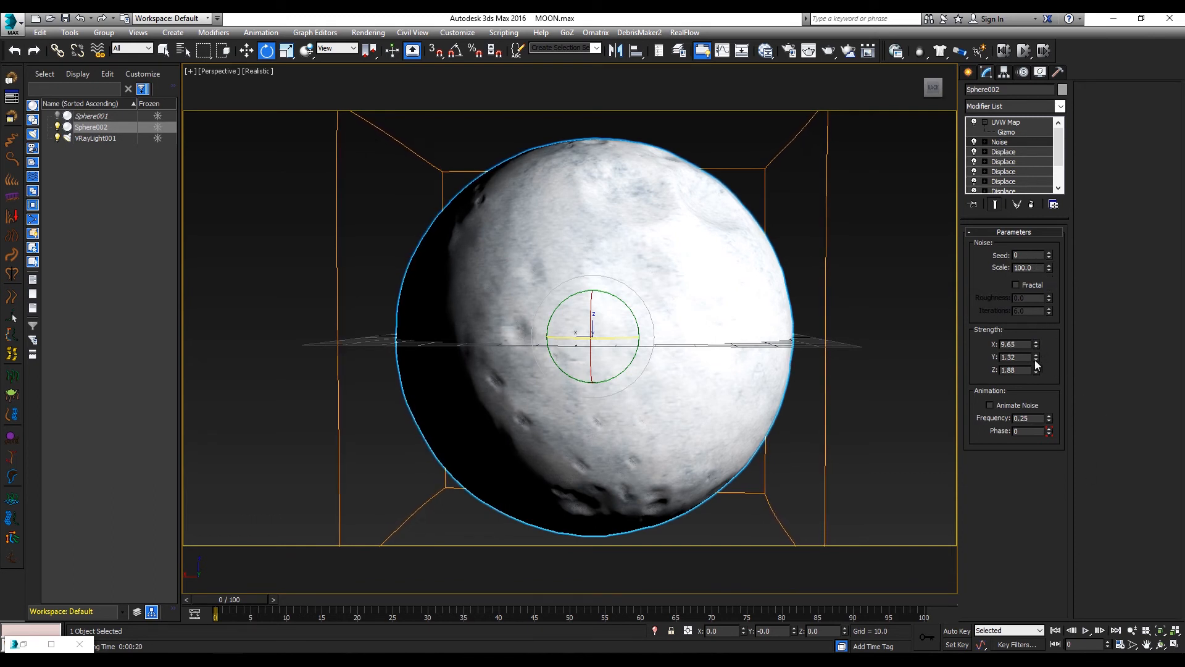
{"action": "left_click_drag", "start_coordinate": [1036, 359], "coordinate": [1037, 321]}
{"action": "left_click_drag", "start_coordinate": [1049, 270], "coordinate": [1054, 314]}
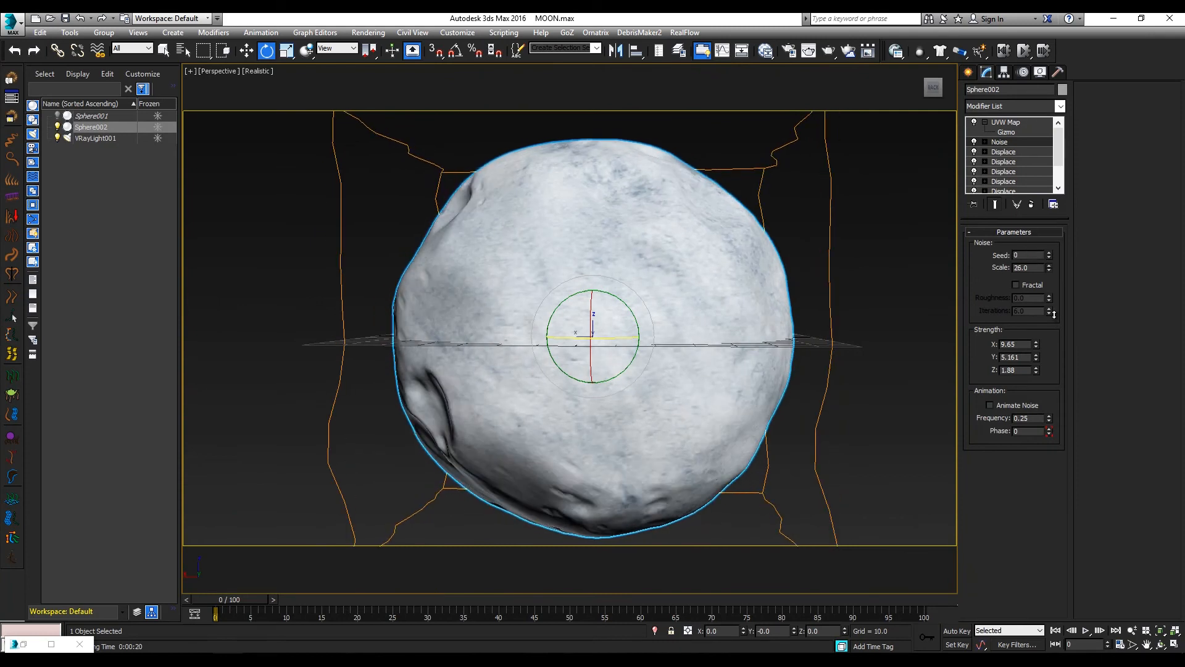
{"action": "left_click_drag", "start_coordinate": [1037, 360], "coordinate": [1037, 352]}
{"action": "left_click_drag", "start_coordinate": [1049, 269], "coordinate": [1053, 317]}
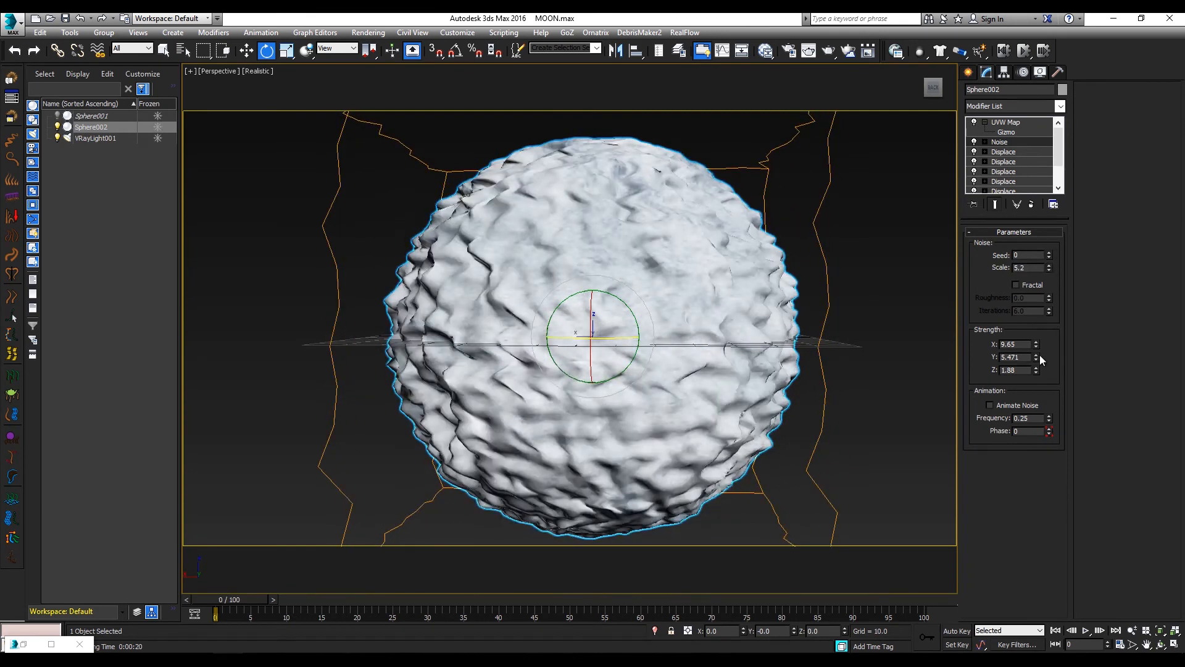
- Set the Noise strength to X 0.097, Y 0.328 and Z 0.226, its scale to 1.508, and render the moon
{"action": "left_click_drag", "start_coordinate": [1036, 356], "coordinate": [1043, 410]}
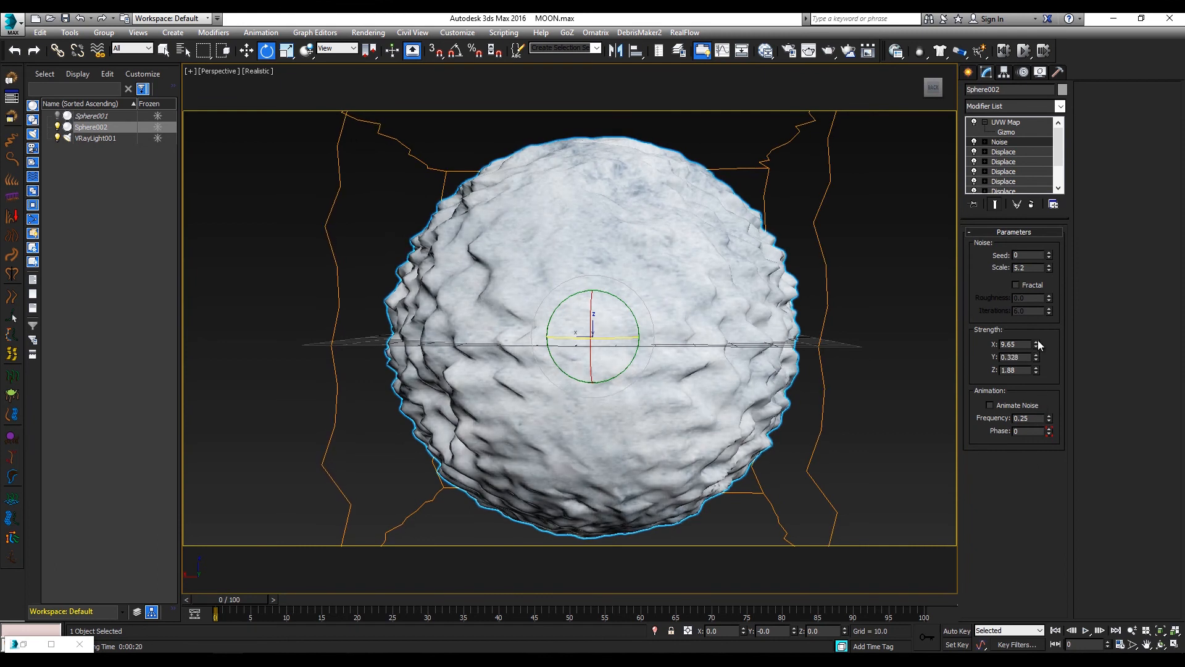
{"action": "left_click_drag", "start_coordinate": [1037, 344], "coordinate": [1030, 428]}
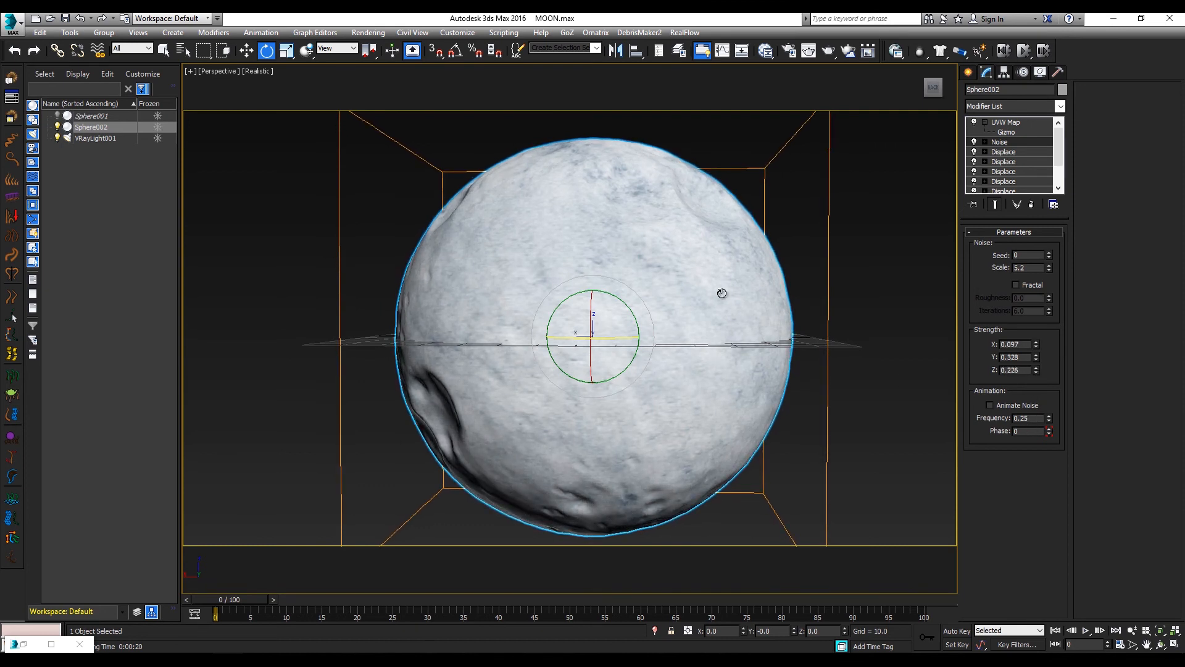
{"action": "left_click_drag", "start_coordinate": [1049, 267], "coordinate": [1051, 314]}
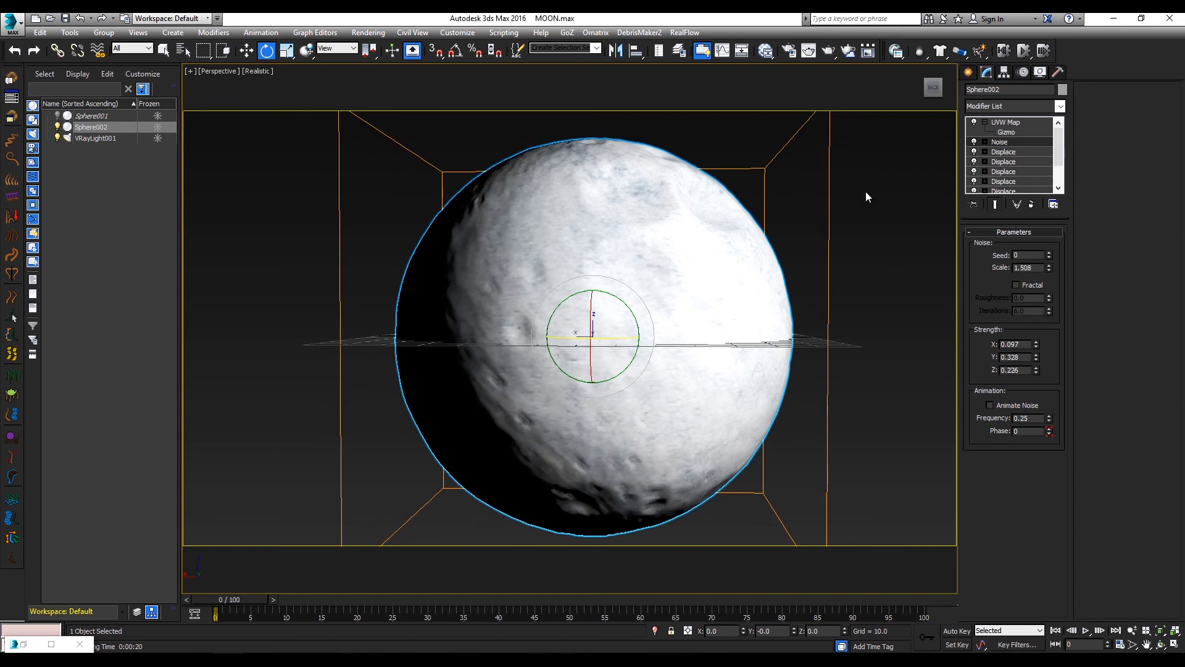
{"action": "left_click", "coordinate": [828, 52]}
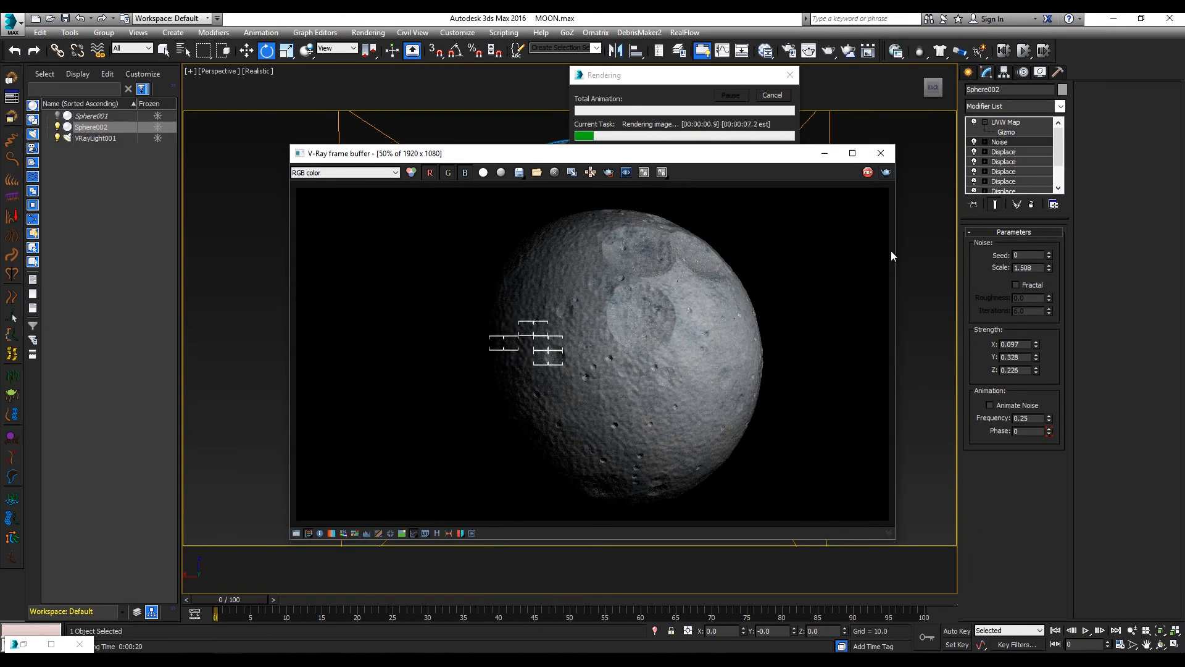
- Enable Fractal on the Noise modifier, re-render the moon, and stop the render before it finishes
{"action": "left_click", "coordinate": [1016, 286]}
{"action": "left_click", "coordinate": [888, 173]}
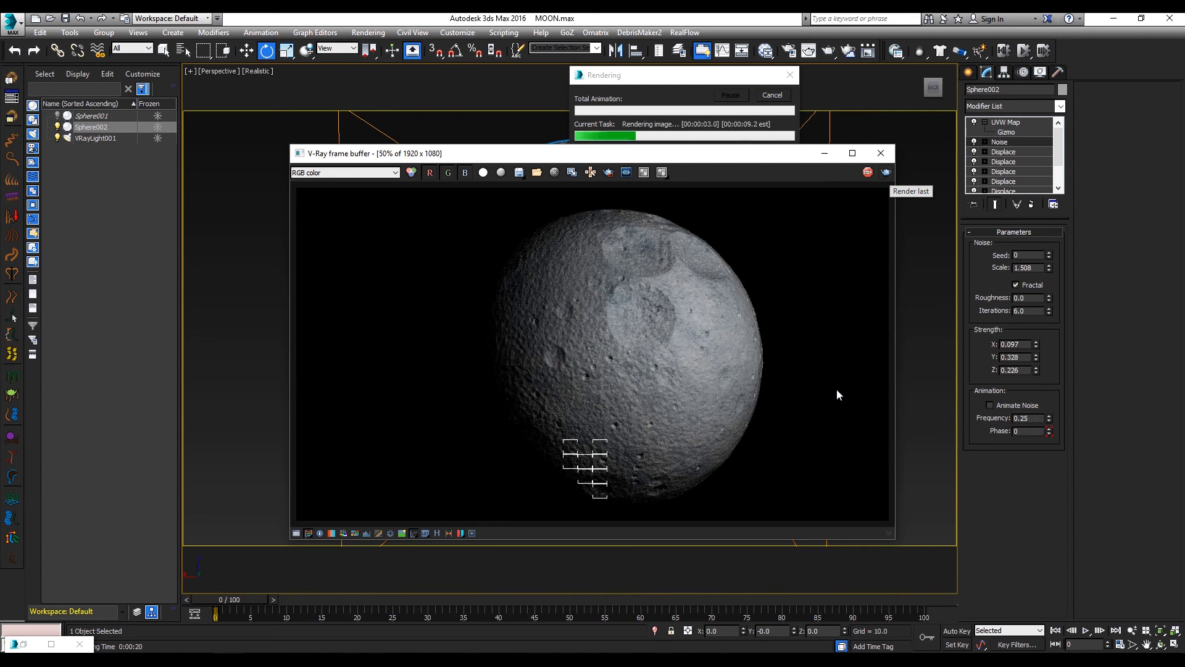
{"action": "left_click", "coordinate": [772, 96]}
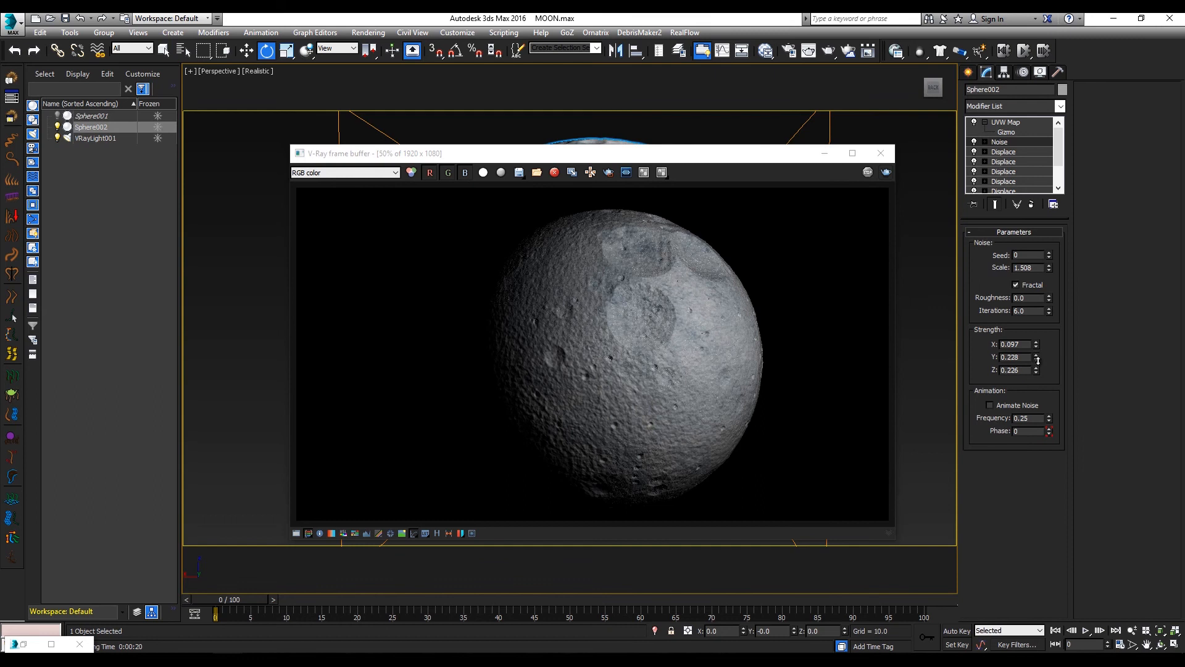
- Set the Noise strength to Y 0.038 and Z 0.036, raise X slightly, and re-render the moon after each adjustment
{"action": "left_click_drag", "start_coordinate": [1036, 373], "coordinate": [1036, 383]}
{"action": "left_click", "coordinate": [878, 180]}
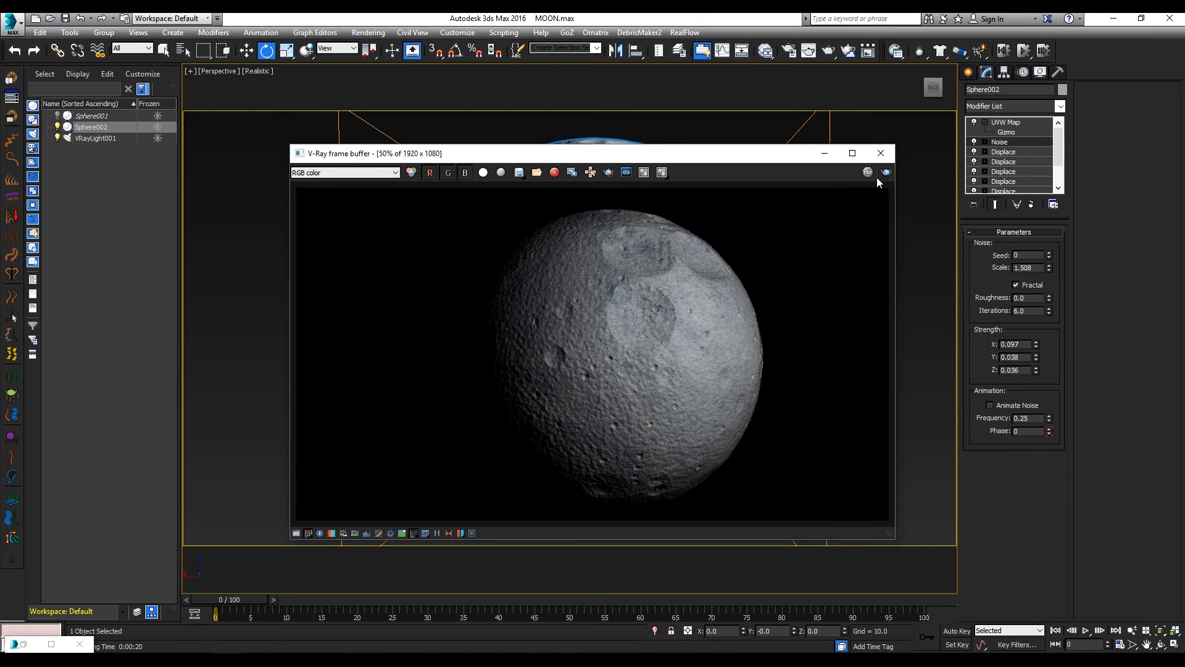
{"action": "left_click", "coordinate": [886, 173]}
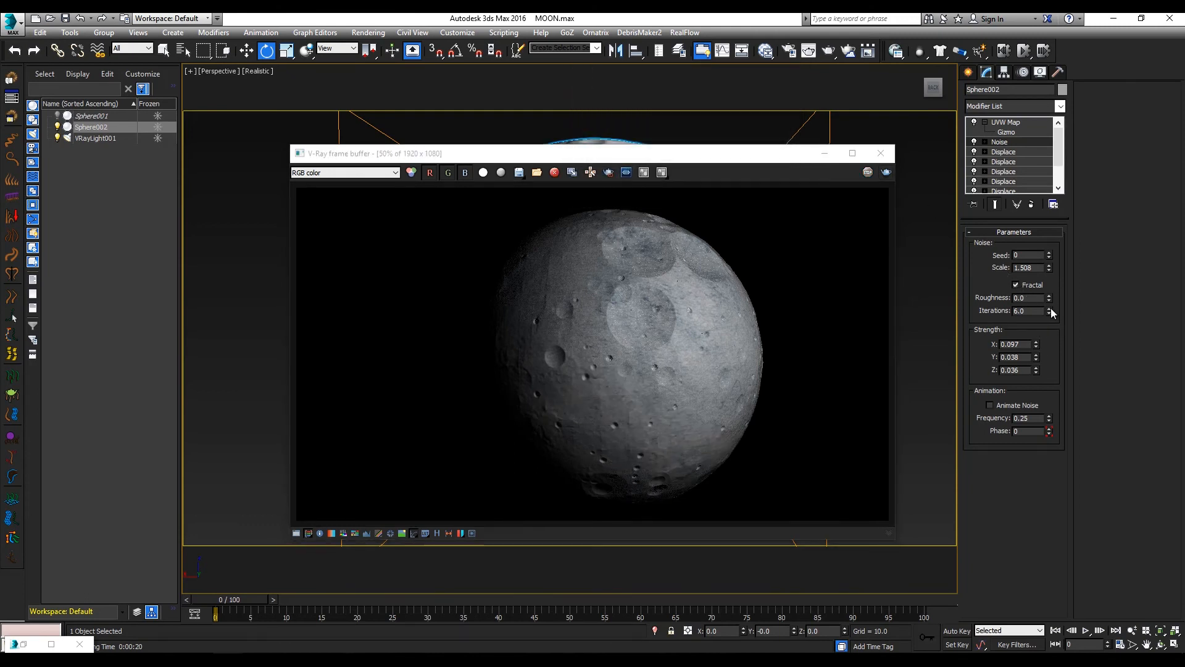
{"action": "left_click_drag", "start_coordinate": [1037, 347], "coordinate": [1037, 338]}
{"action": "left_click", "coordinate": [887, 175]}
- Select the Displace modifier driven by Cellular Map #14, and open its map browser and close it without choosing a map
{"action": "left_click", "coordinate": [1012, 164]}
{"action": "scroll", "coordinate": [1020, 176], "scroll_direction": "down", "scroll_amount": 1}
{"action": "scroll", "coordinate": [1019, 176], "scroll_direction": "down", "scroll_amount": 1}
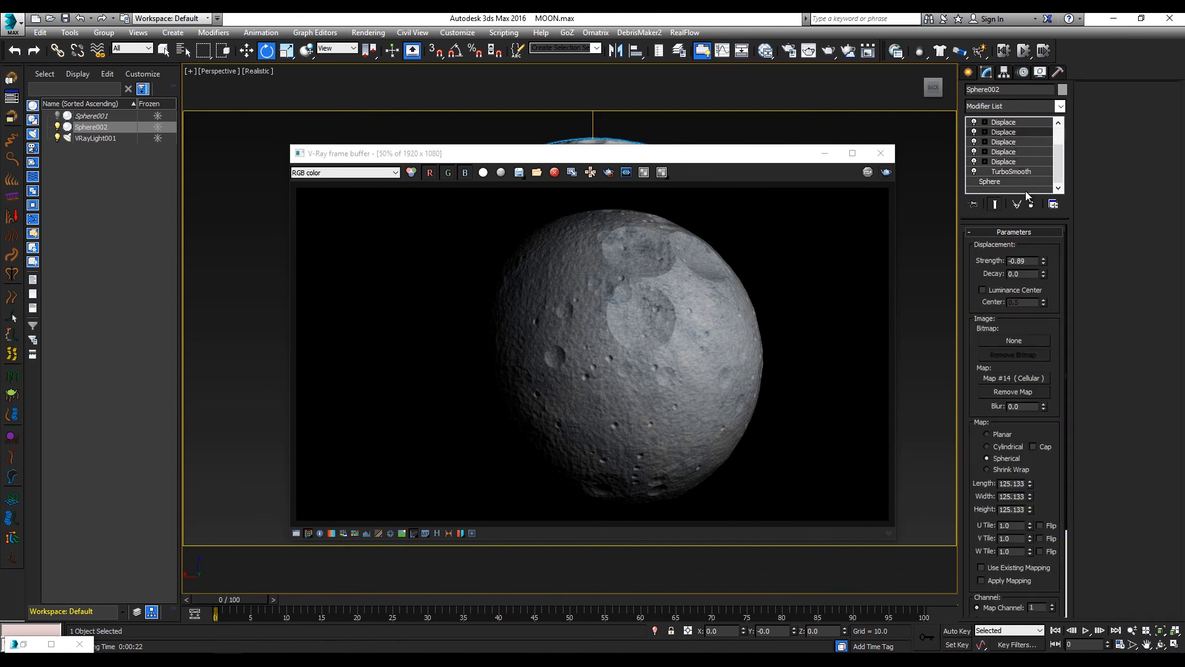
{"action": "left_click_drag", "start_coordinate": [1065, 314], "coordinate": [1066, 376]}
{"action": "left_click", "coordinate": [1029, 339]}
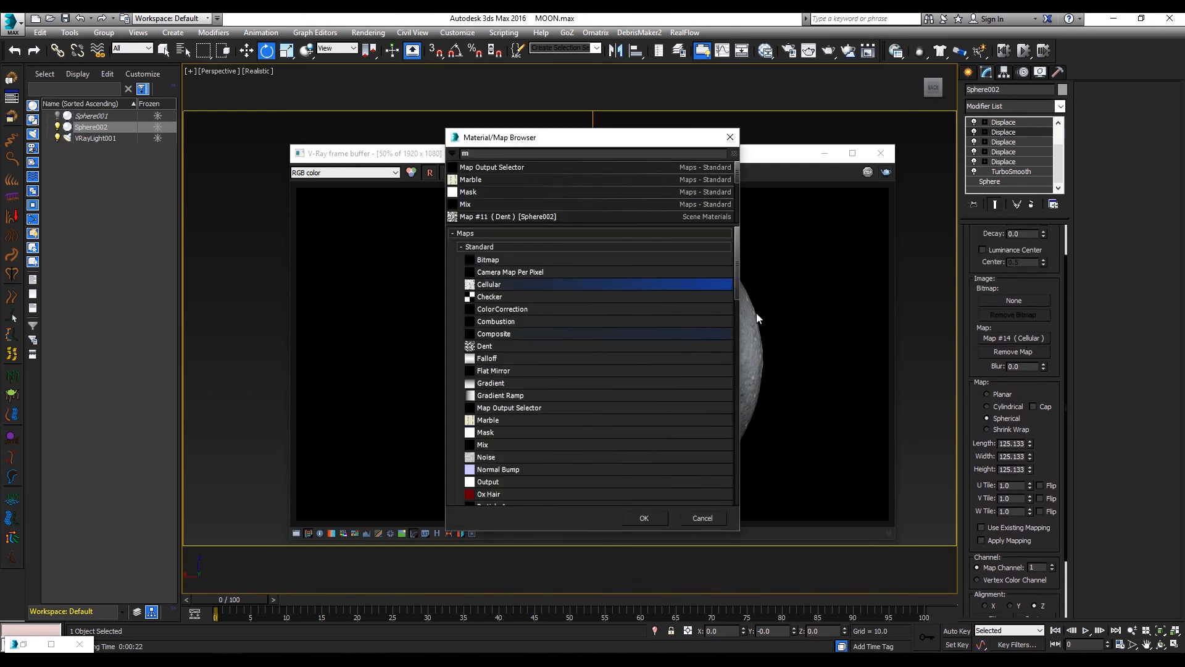
{"action": "left_click", "coordinate": [730, 138]}
- In the material editor, set Cellular Map #13's size to 56.7 and spread to 0.07, and re-render the moon
{"action": "key", "text": "m"}
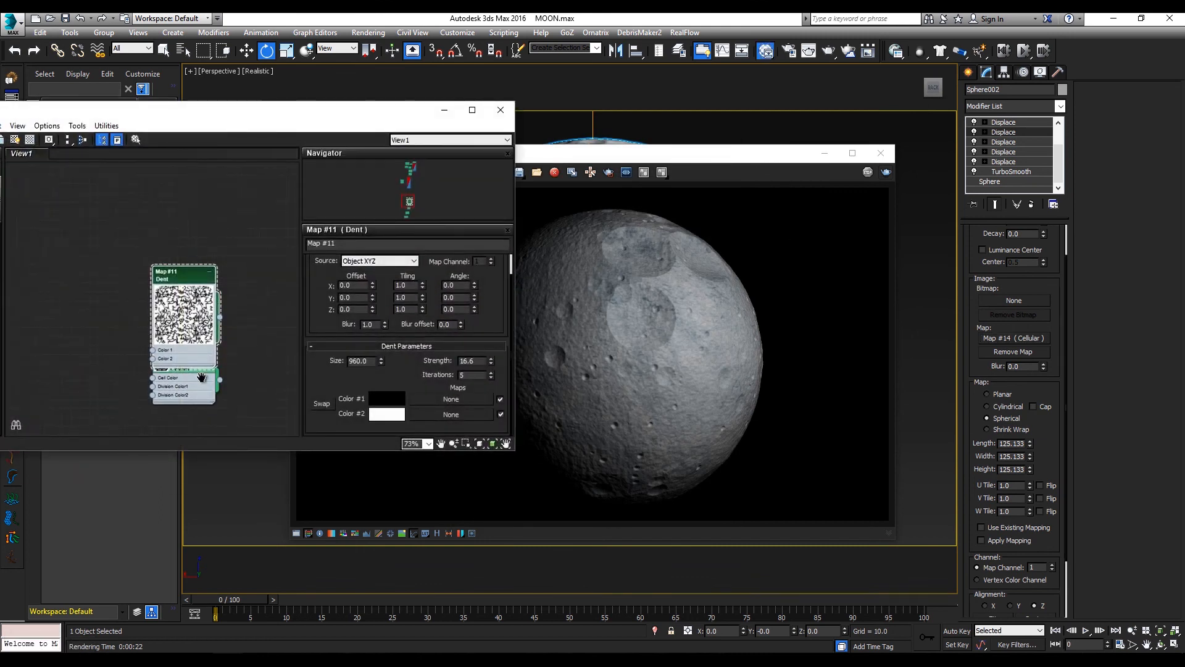
{"action": "middle_click_drag", "start_coordinate": [201, 377], "coordinate": [222, 200]}
{"action": "double_click", "coordinate": [192, 280]}
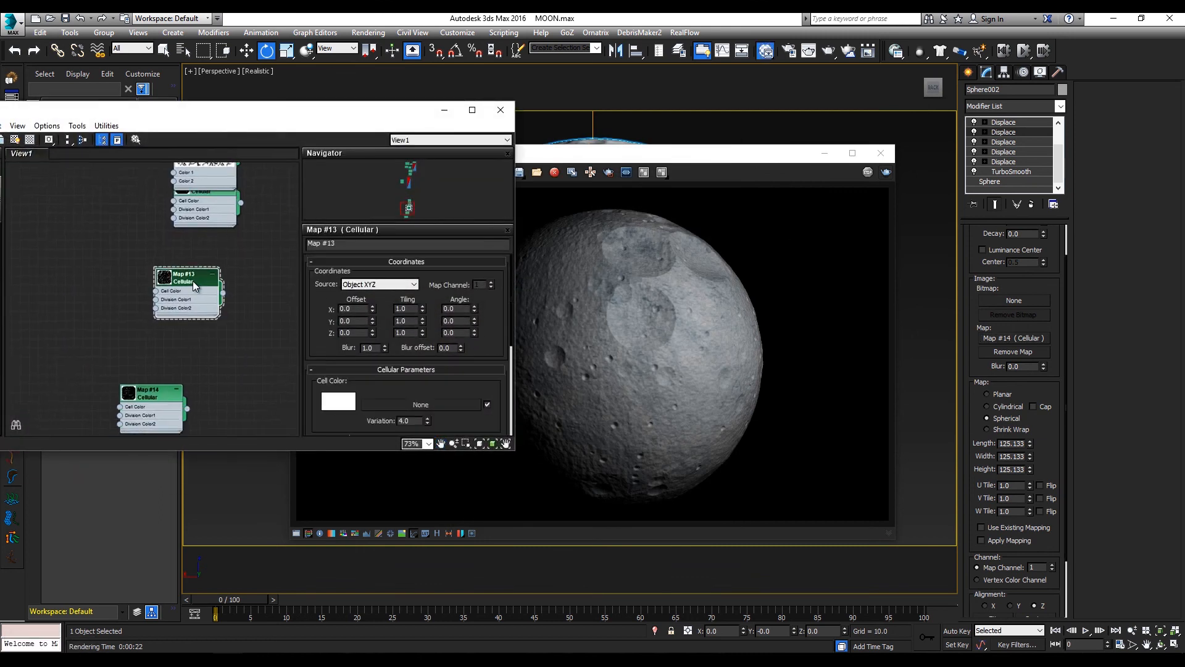
{"action": "left_click_drag", "start_coordinate": [350, 362], "coordinate": [375, 179]}
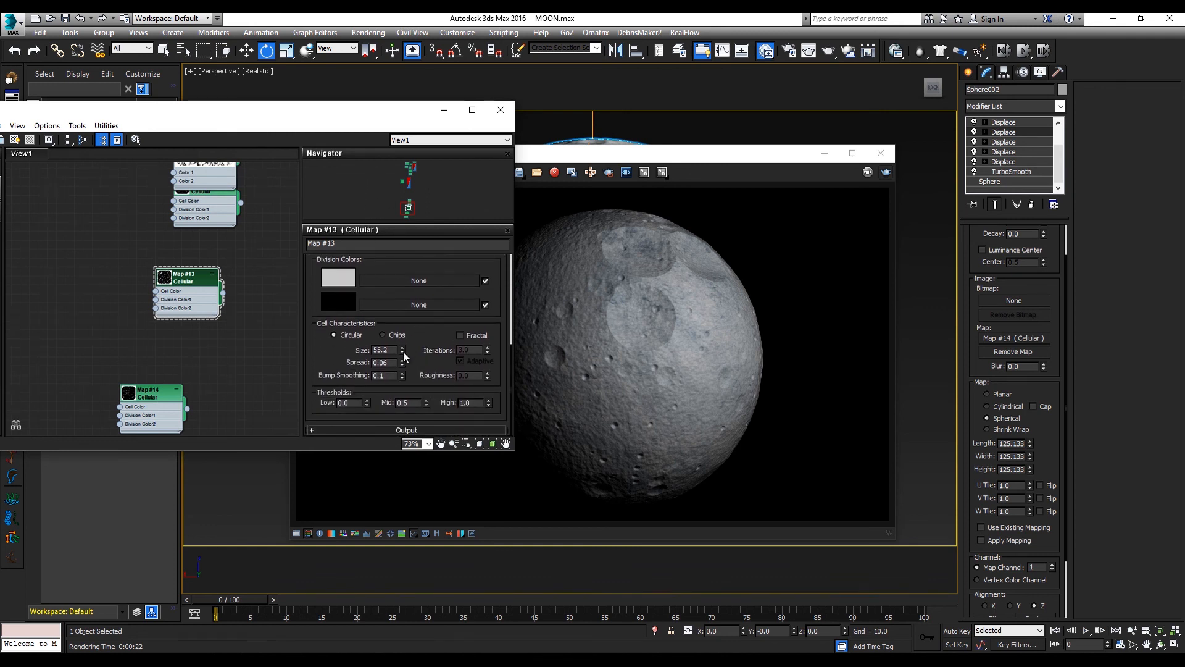
{"action": "left_click_drag", "start_coordinate": [403, 352], "coordinate": [405, 343]}
{"action": "left_click", "coordinate": [402, 359]}
{"action": "scroll", "coordinate": [421, 355], "scroll_direction": "up", "scroll_amount": 2}
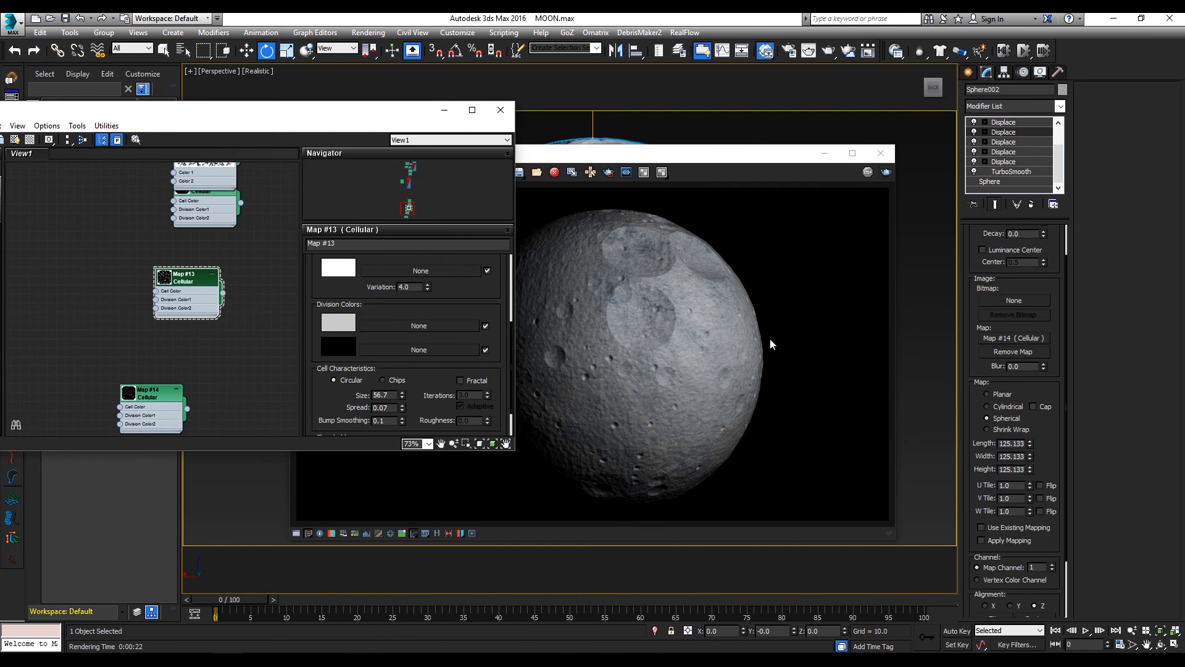
{"action": "left_click", "coordinate": [885, 172]}
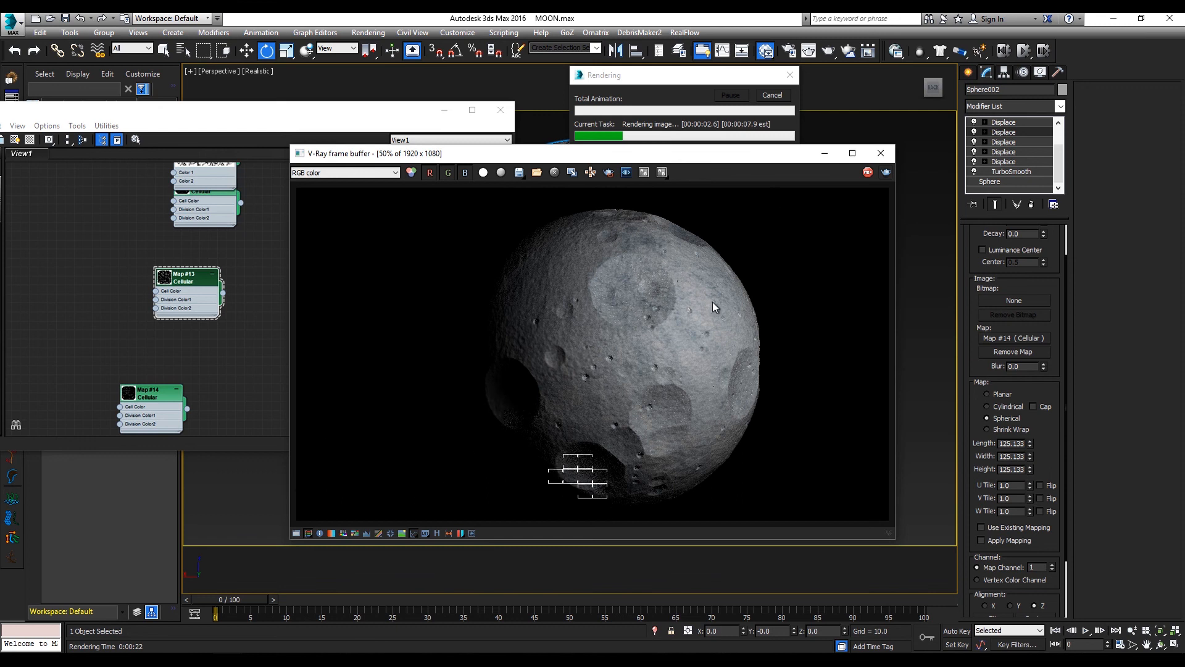
{"action": "left_click", "coordinate": [826, 153]}
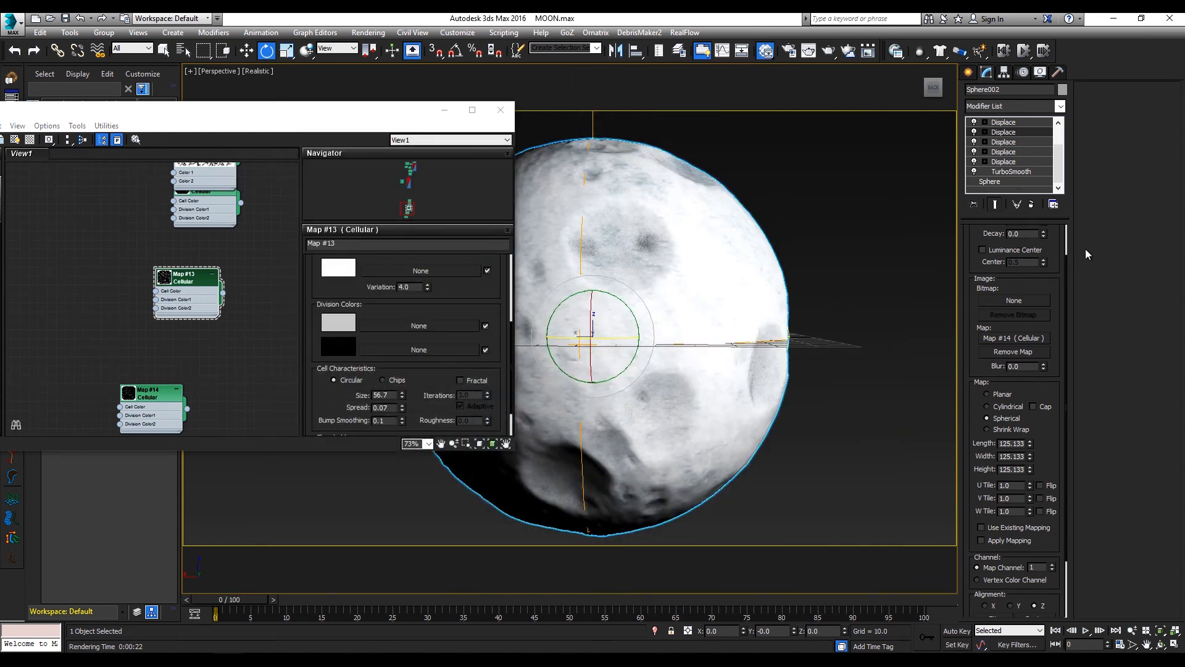
- Make the Map #14 Displace strength more negative and set the Map #13 Displace strength to -7.785
{"action": "scroll", "coordinate": [1066, 273], "scroll_direction": "up", "scroll_amount": 2}
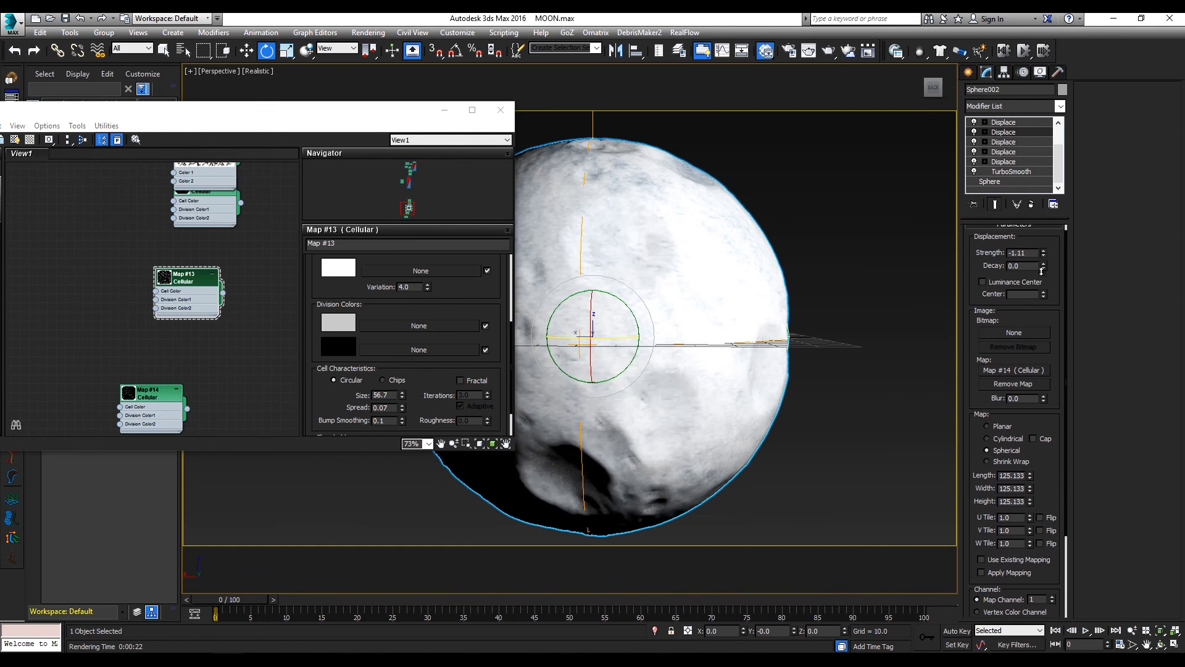
{"action": "left_click_drag", "start_coordinate": [1038, 292], "coordinate": [1042, 391]}
{"action": "left_click", "coordinate": [1012, 143]}
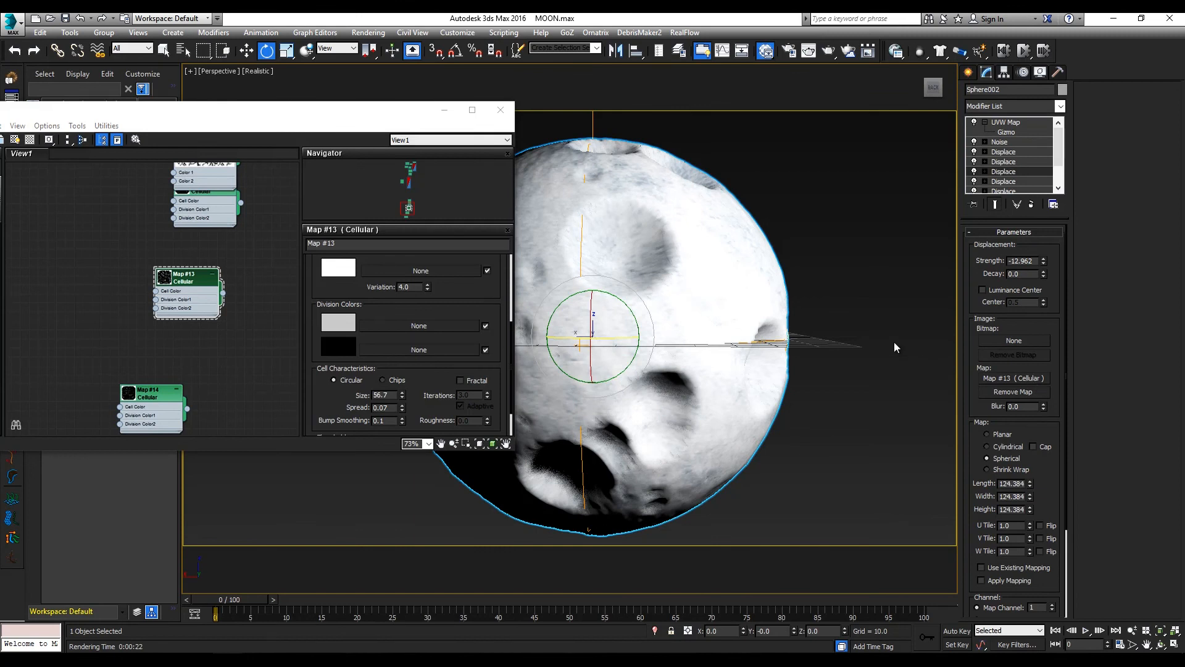
{"action": "mouse_move", "coordinate": [839, 291]}
{"action": "middle_mouse_down", "text": "alt"}
{"action": "mouse_move", "coordinate": [781, 302]}
{"action": "mouse_move", "coordinate": [820, 311]}
{"action": "mouse_move", "coordinate": [855, 297]}
{"action": "middle_mouse_up", "text": "alt"}
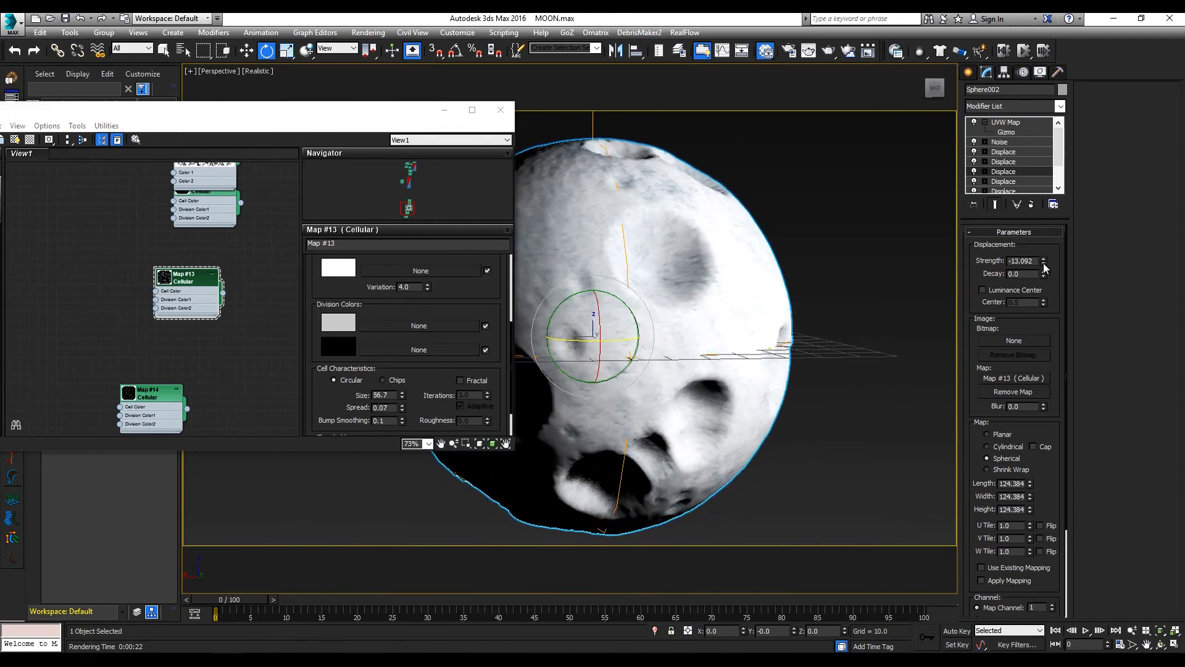
{"action": "left_click_drag", "start_coordinate": [1044, 263], "coordinate": [1054, 259]}
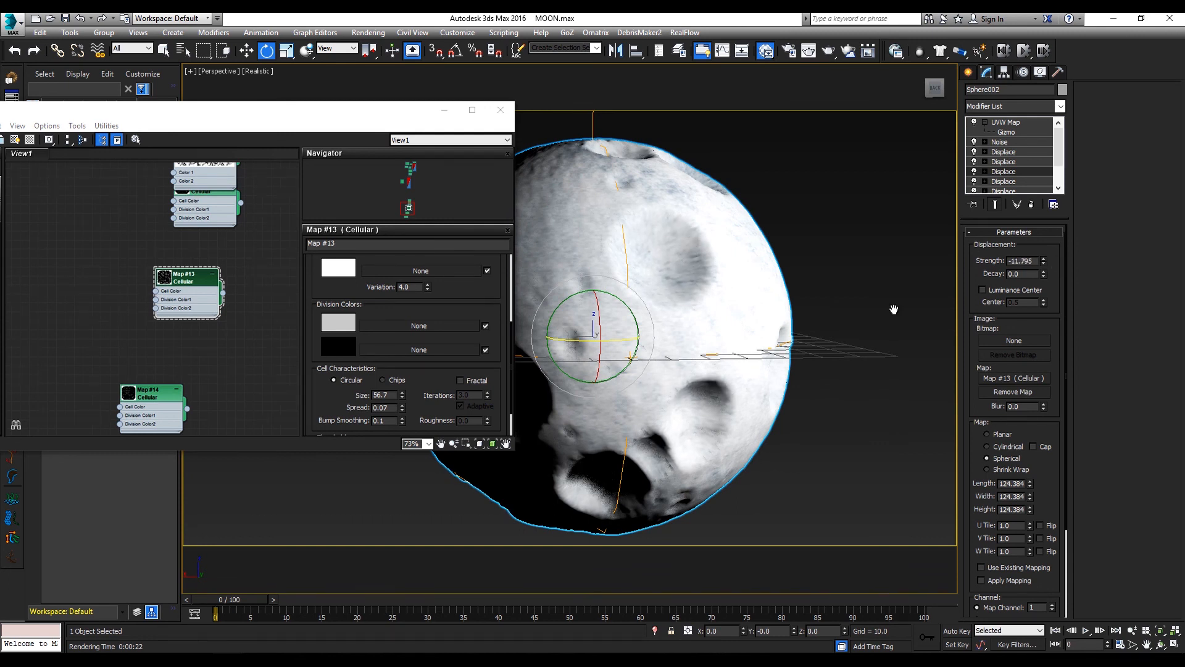
{"action": "middle_click_drag", "start_coordinate": [894, 309], "coordinate": [771, 330], "text": "alt"}
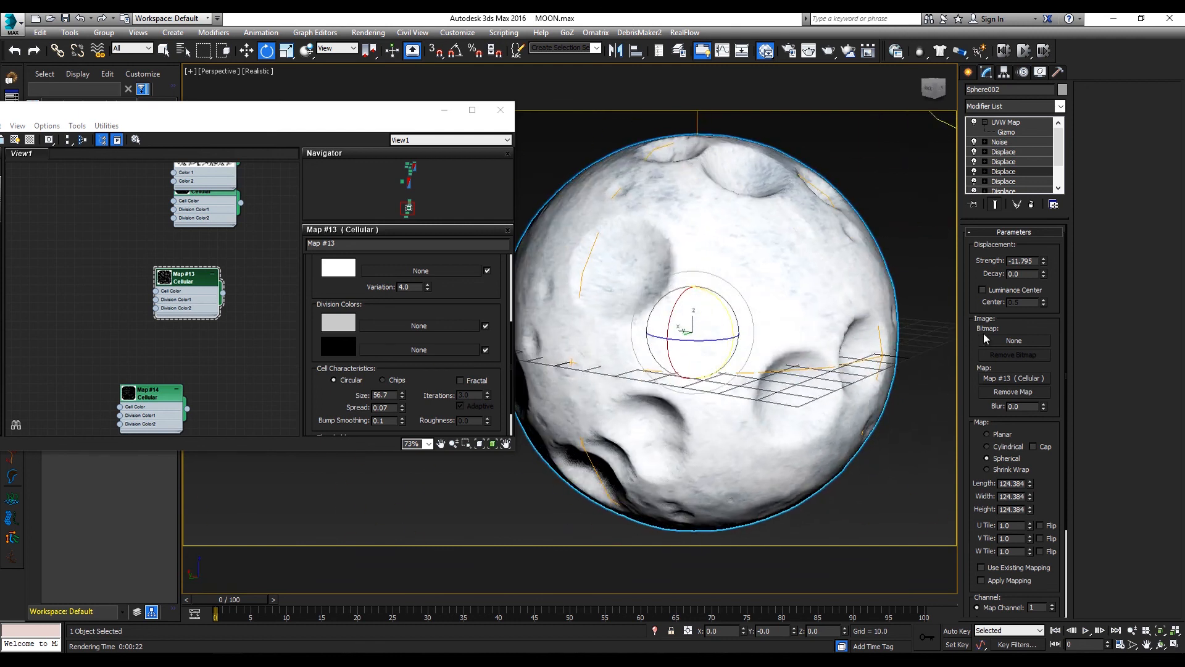
{"action": "left_click_drag", "start_coordinate": [1044, 261], "coordinate": [1055, 235]}
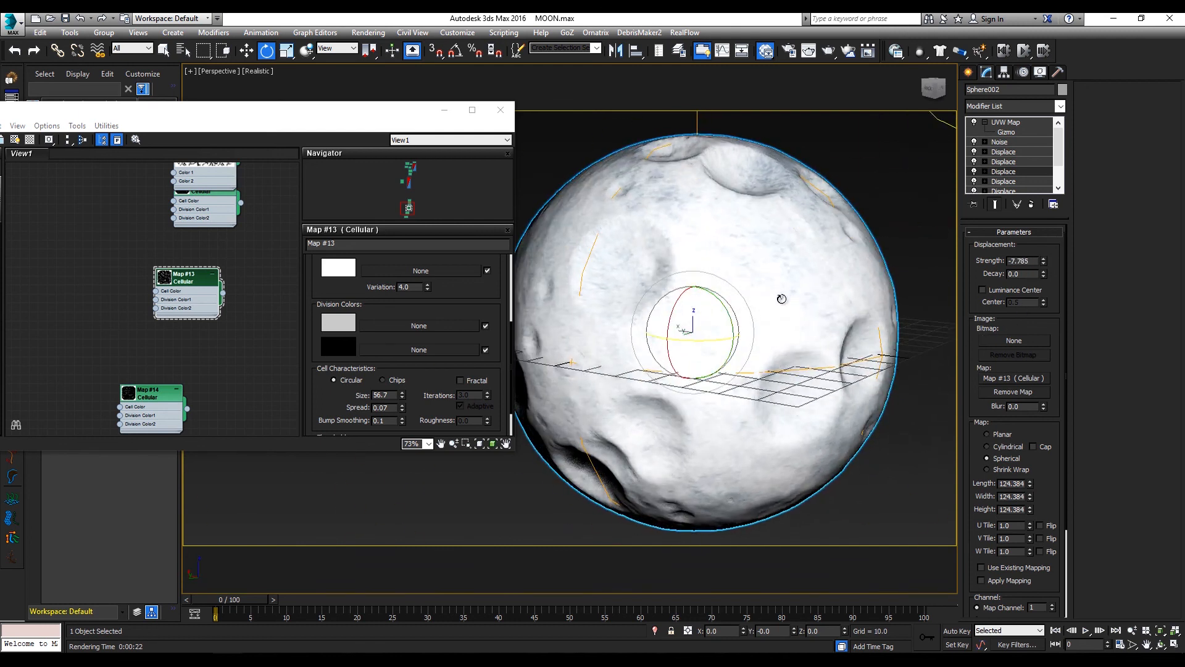
- Render the moon with V-Ray to check the adjusted large craters
{"action": "middle_click_drag", "start_coordinate": [782, 299], "coordinate": [864, 266], "text": "alt"}
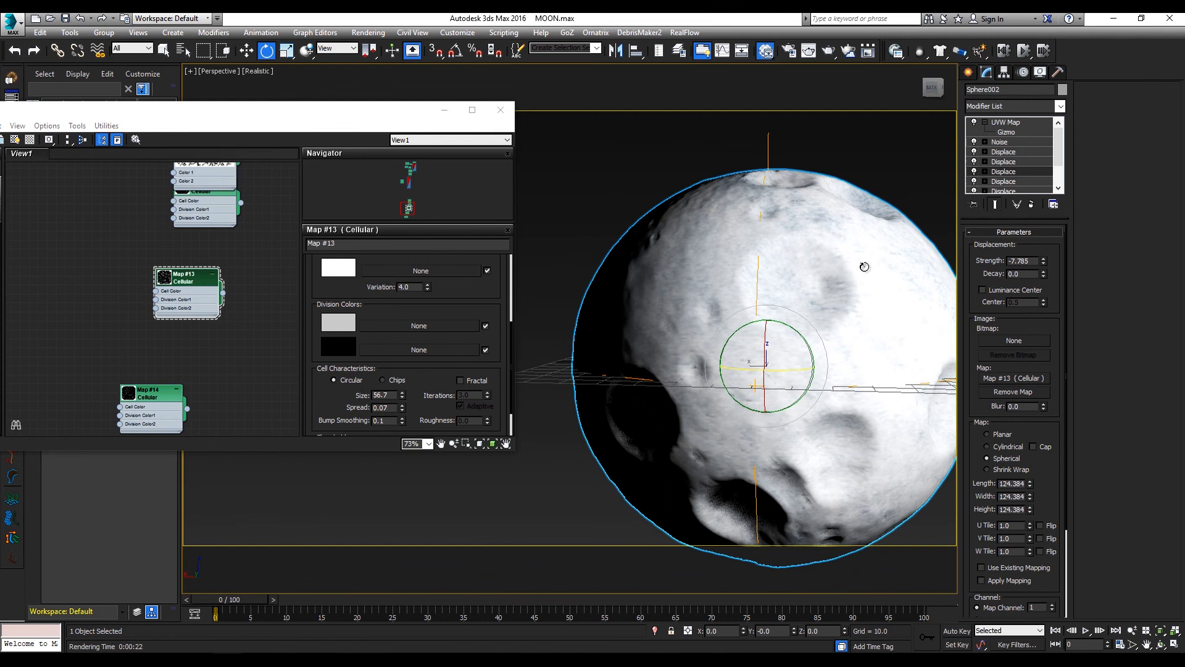
{"action": "left_click", "coordinate": [827, 53]}
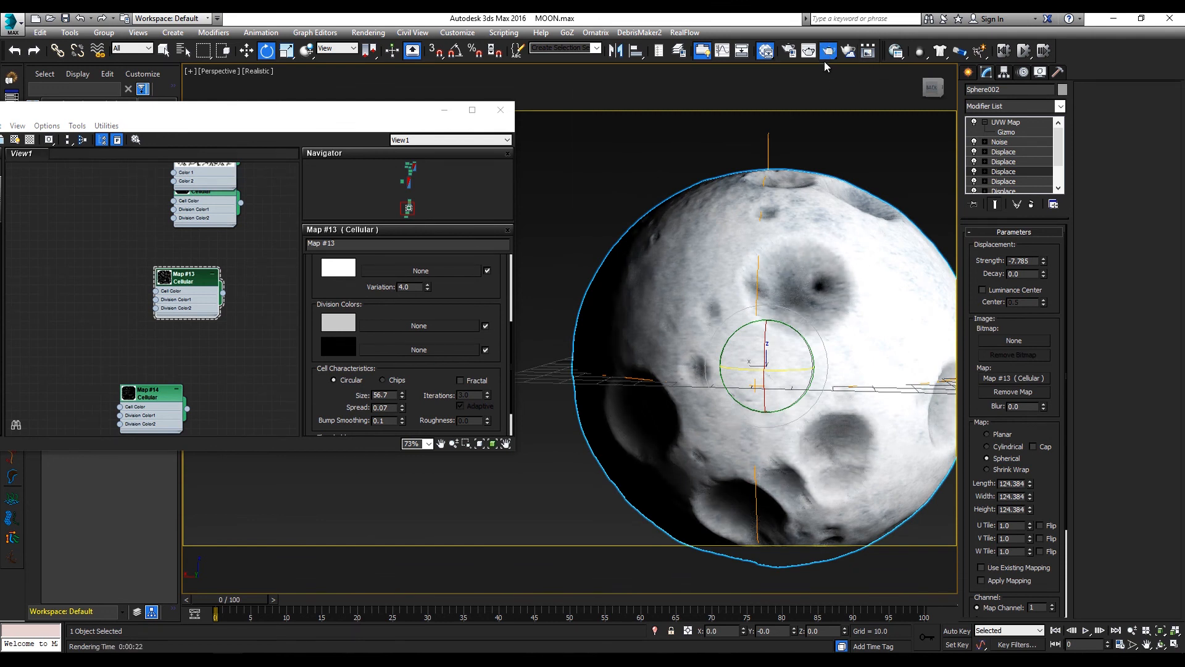